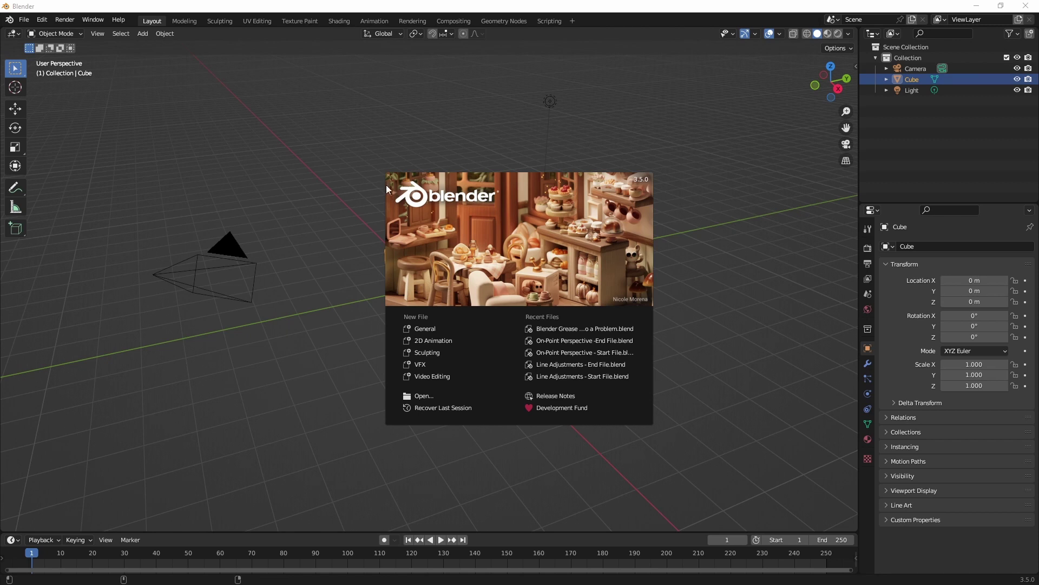
Start a new 2D Animation file and draw a thin curved test stroke with the 20 px Pencil brush
{"action": "left_click", "coordinate": [452, 339]}
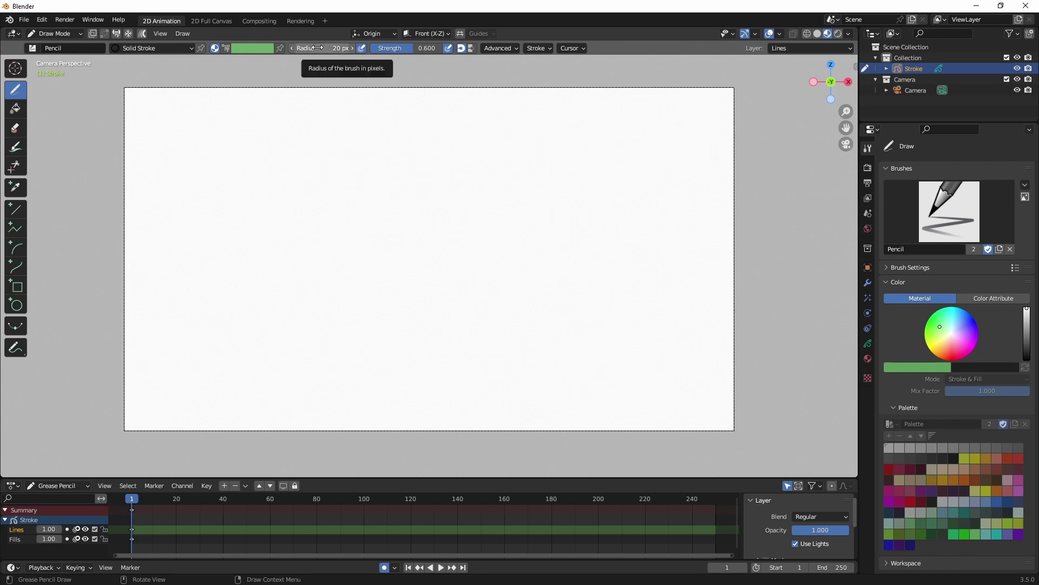
{"action": "mouse_move", "coordinate": [544, 160]}
{"action": "left_mouse_down"}
{"action": "mouse_move", "coordinate": [497, 246]}
{"action": "mouse_move", "coordinate": [497, 341]}
{"action": "left_mouse_up"}
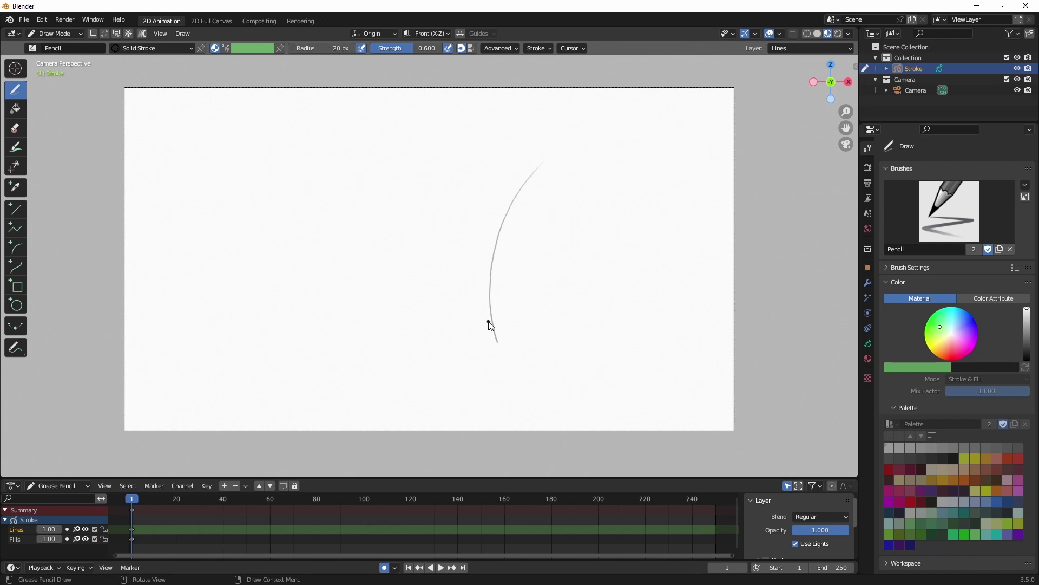
Raise the Pencil brush radius to 76 px and draw test strokes beside the first one
{"action": "left_click_drag", "start_coordinate": [324, 49], "coordinate": [338, 48]}
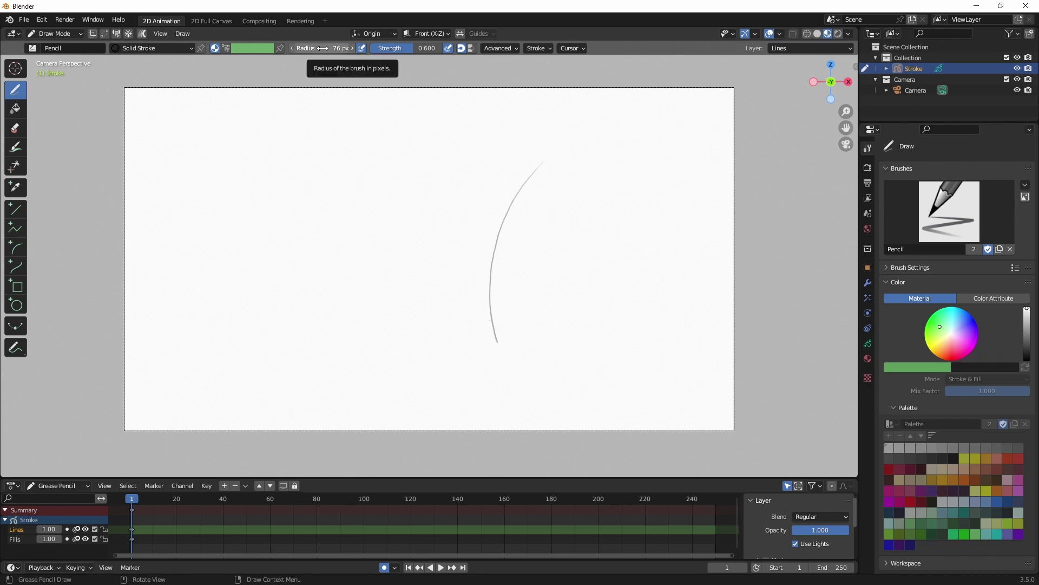
{"action": "mouse_move", "coordinate": [582, 167]}
{"action": "left_mouse_down"}
{"action": "mouse_move", "coordinate": [559, 318]}
{"action": "mouse_move", "coordinate": [578, 349]}
{"action": "left_mouse_up"}
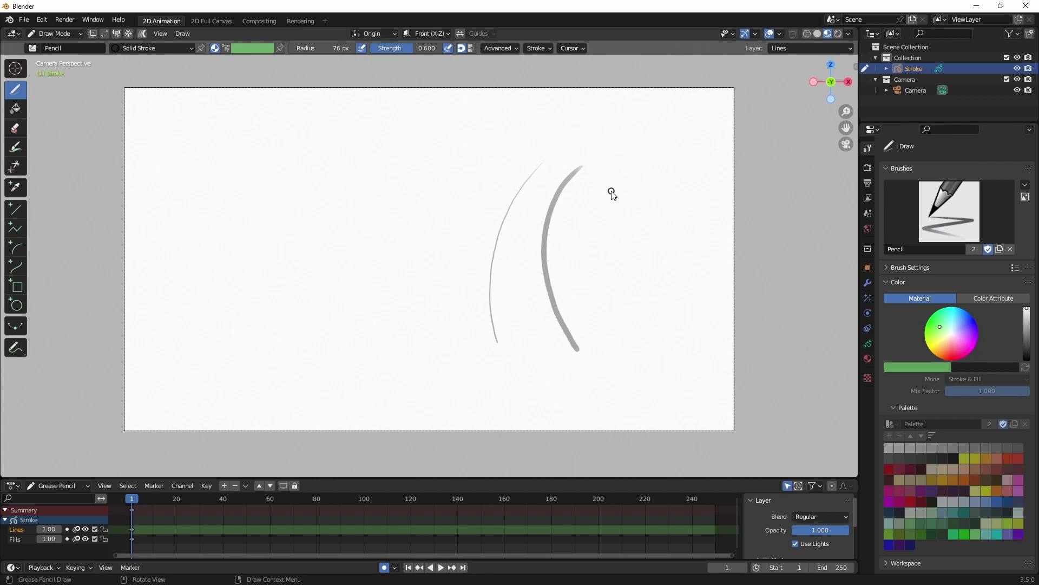
{"action": "mouse_move", "coordinate": [620, 183]}
{"action": "left_mouse_down"}
{"action": "mouse_move", "coordinate": [600, 249]}
{"action": "mouse_move", "coordinate": [673, 266]}
{"action": "left_mouse_up"}
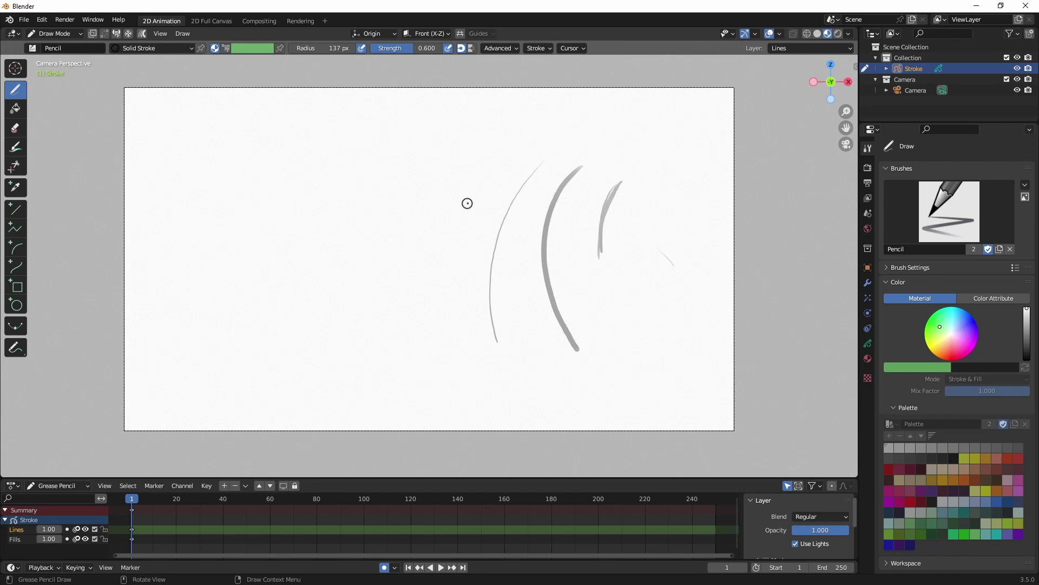
Enlarge the brush radius to 494 px and draw one very thick curved test stroke
{"action": "key", "text": "f"}
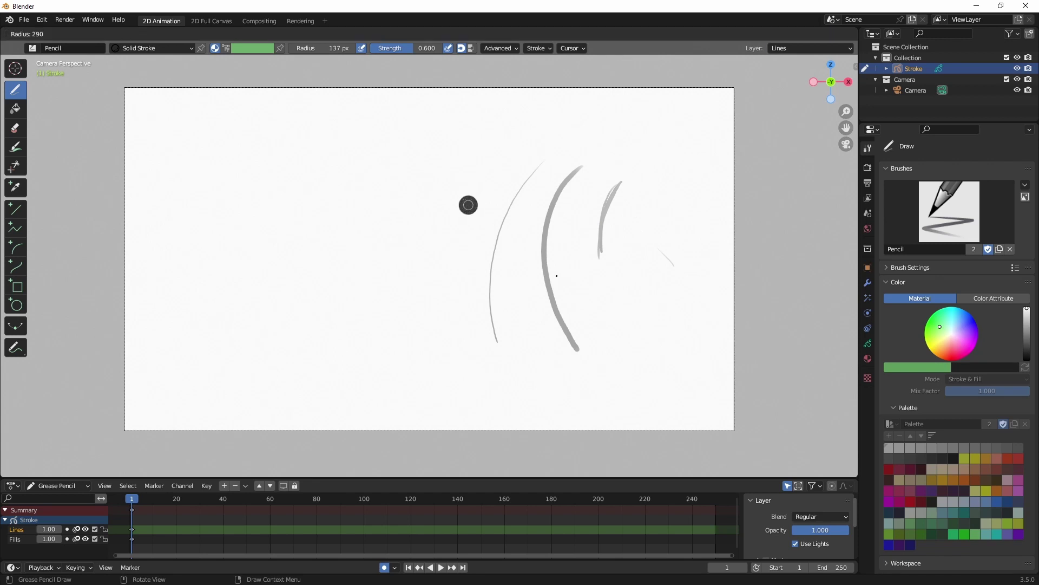
{"action": "left_click", "coordinate": [661, 351]}
{"action": "mouse_move", "coordinate": [423, 146]}
{"action": "left_mouse_down"}
{"action": "mouse_move", "coordinate": [414, 303]}
{"action": "mouse_move", "coordinate": [425, 317]}
{"action": "left_mouse_up"}
Set the brush radius to 30 px and draw two thin curved test strokes
{"action": "left_click", "coordinate": [330, 48]}
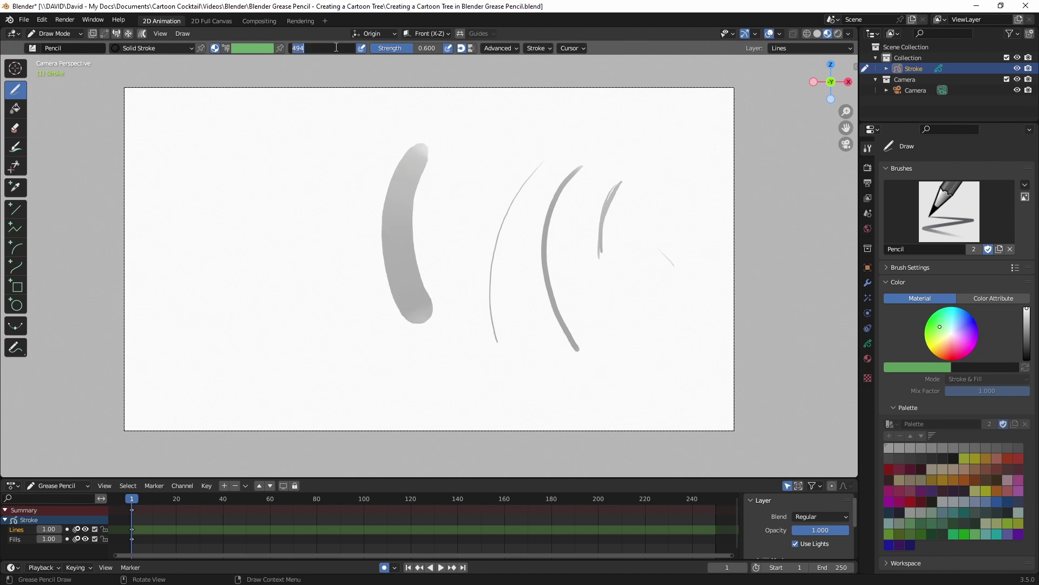
{"action": "type", "text": "30"}
{"action": "key", "text": "Return"}
{"action": "mouse_move", "coordinate": [496, 135]}
{"action": "left_mouse_down"}
{"action": "mouse_move", "coordinate": [475, 176]}
{"action": "mouse_move", "coordinate": [476, 316]}
{"action": "mouse_move", "coordinate": [491, 349]}
{"action": "left_mouse_up"}
{"action": "left_click_drag", "start_coordinate": [504, 165], "coordinate": [494, 280]}
Set the brush radius to 50 px and draw several long curved test strokes across the canvas
{"action": "left_click", "coordinate": [334, 48]}
{"action": "type", "text": "50"}
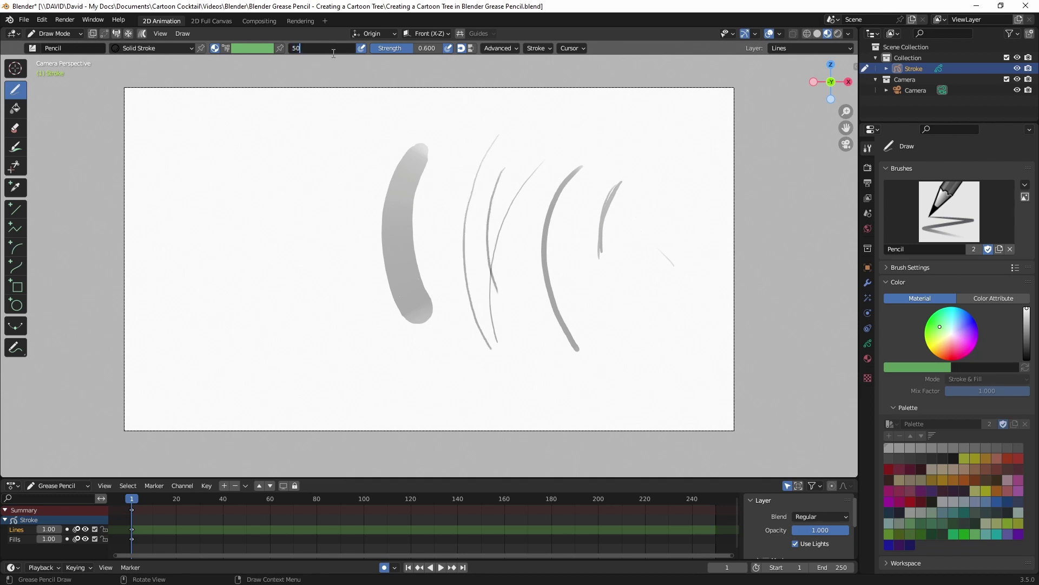
{"action": "key", "text": "Return"}
{"action": "mouse_move", "coordinate": [665, 153]}
{"action": "left_mouse_down"}
{"action": "mouse_move", "coordinate": [641, 243]}
{"action": "mouse_move", "coordinate": [651, 313]}
{"action": "mouse_move", "coordinate": [674, 359]}
{"action": "left_mouse_up"}
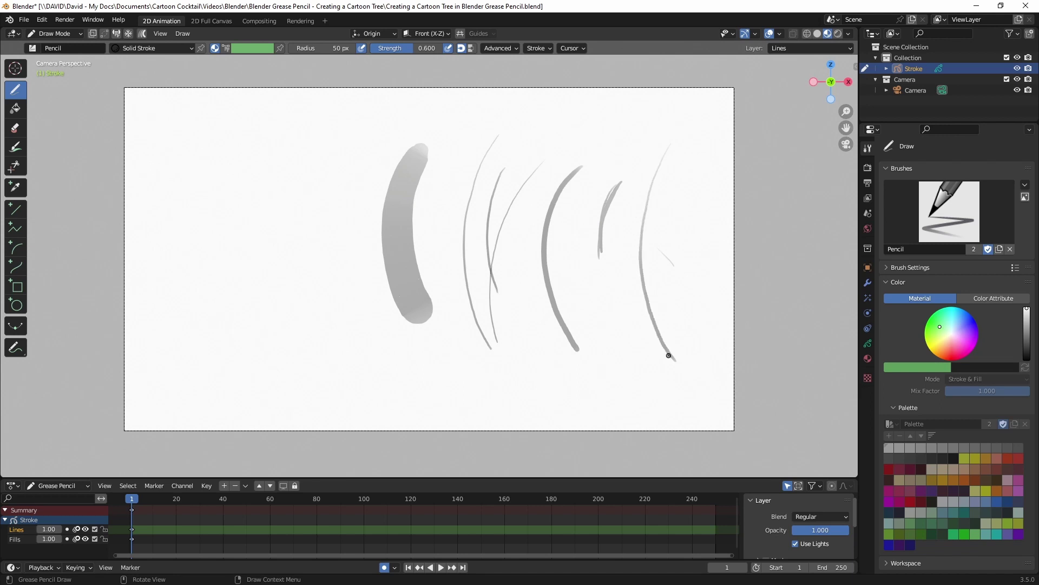
{"action": "mouse_move", "coordinate": [340, 143]}
{"action": "left_mouse_down"}
{"action": "mouse_move", "coordinate": [329, 220]}
{"action": "mouse_move", "coordinate": [337, 294]}
{"action": "mouse_move", "coordinate": [384, 376]}
{"action": "left_mouse_up"}
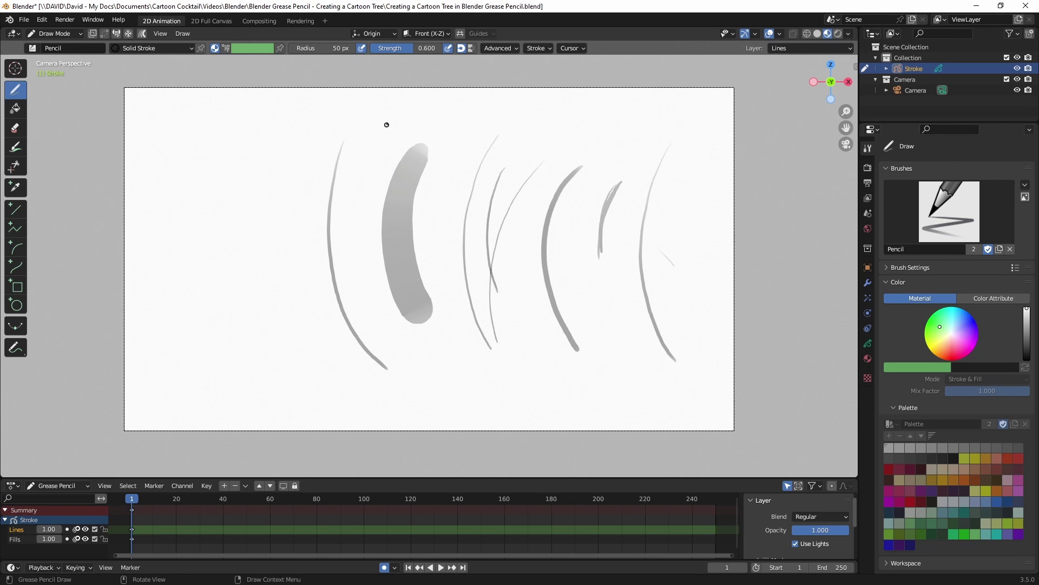
{"action": "mouse_move", "coordinate": [385, 127]}
{"action": "left_mouse_down"}
{"action": "mouse_move", "coordinate": [357, 191]}
{"action": "mouse_move", "coordinate": [355, 260]}
{"action": "mouse_move", "coordinate": [369, 300]}
{"action": "left_mouse_up"}
{"action": "mouse_move", "coordinate": [448, 249]}
{"action": "left_mouse_down"}
{"action": "mouse_move", "coordinate": [443, 297]}
{"action": "mouse_move", "coordinate": [465, 415]}
{"action": "left_mouse_up"}
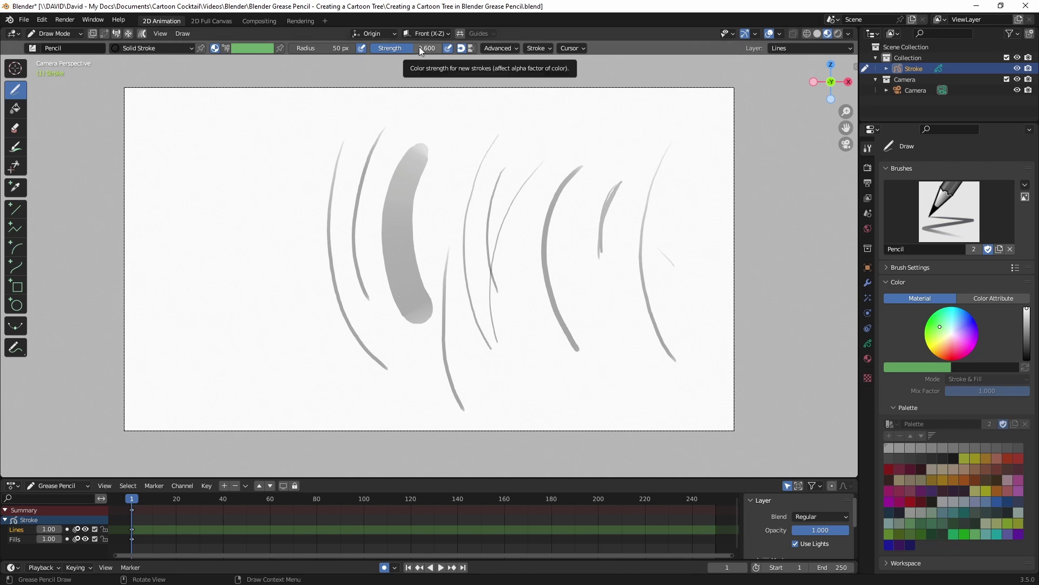
Raise the brush strength to 1.000 and draw three curved black test strokes
{"action": "left_click_drag", "start_coordinate": [420, 50], "coordinate": [445, 50]}
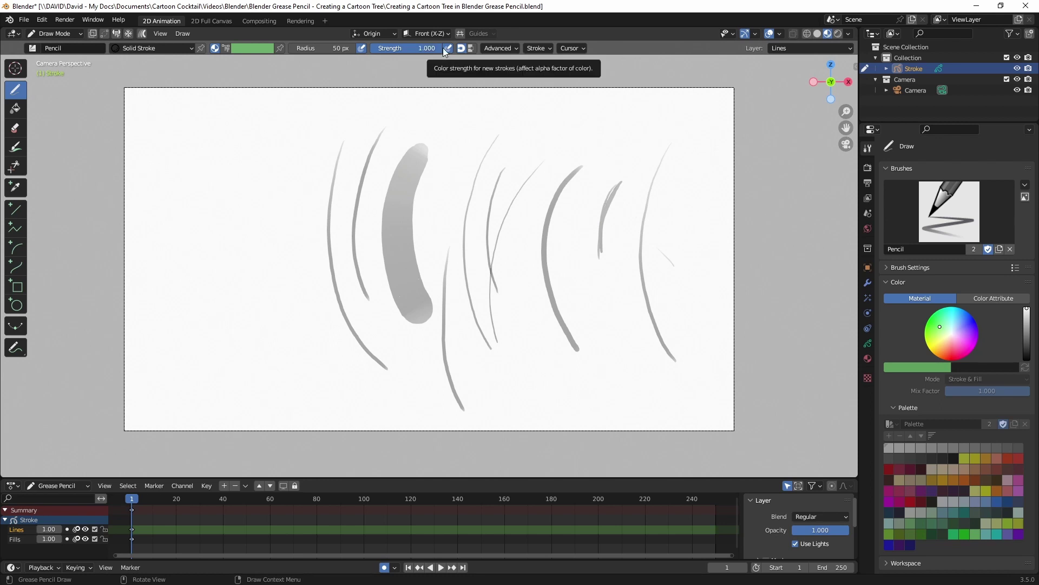
{"action": "mouse_move", "coordinate": [680, 118]}
{"action": "left_mouse_down"}
{"action": "mouse_move", "coordinate": [661, 254]}
{"action": "mouse_move", "coordinate": [669, 335]}
{"action": "left_mouse_up"}
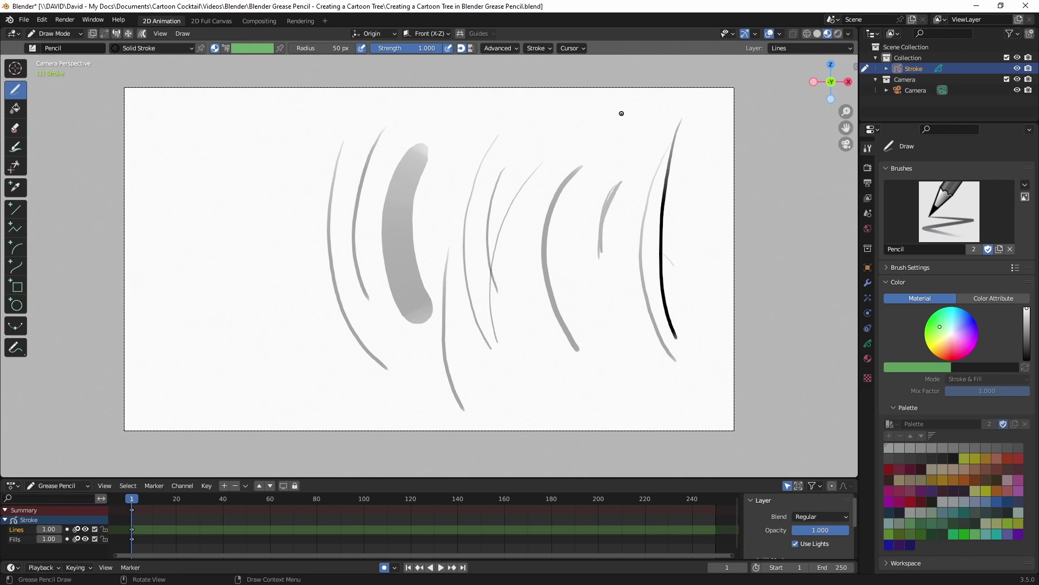
{"action": "mouse_move", "coordinate": [616, 122]}
{"action": "left_mouse_down"}
{"action": "mouse_move", "coordinate": [592, 223]}
{"action": "mouse_move", "coordinate": [594, 317]}
{"action": "mouse_move", "coordinate": [609, 382]}
{"action": "mouse_move", "coordinate": [642, 423]}
{"action": "left_mouse_up"}
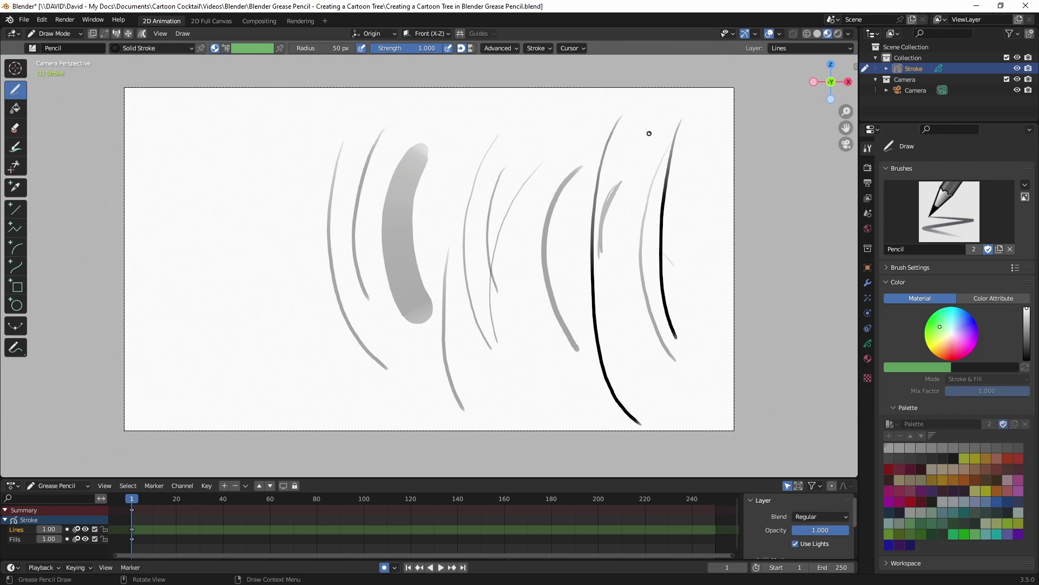
{"action": "left_click_drag", "start_coordinate": [647, 135], "coordinate": [656, 328]}
Set the brush strength to 0.8 and draw two curved test strokes
{"action": "left_click", "coordinate": [425, 48]}
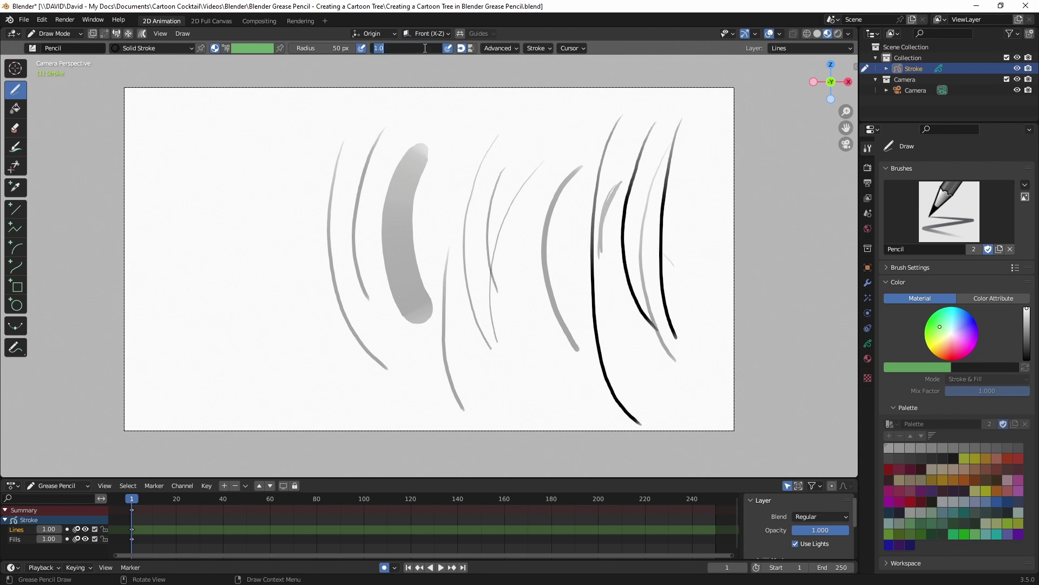
{"action": "type", "text": "0.8"}
{"action": "key", "text": "Return"}
{"action": "mouse_move", "coordinate": [469, 124]}
{"action": "left_mouse_down"}
{"action": "mouse_move", "coordinate": [438, 255]}
{"action": "mouse_move", "coordinate": [459, 343]}
{"action": "left_mouse_up"}
{"action": "mouse_move", "coordinate": [278, 202]}
{"action": "left_mouse_down"}
{"action": "mouse_move", "coordinate": [274, 247]}
{"action": "mouse_move", "coordinate": [289, 283]}
{"action": "left_mouse_up"}
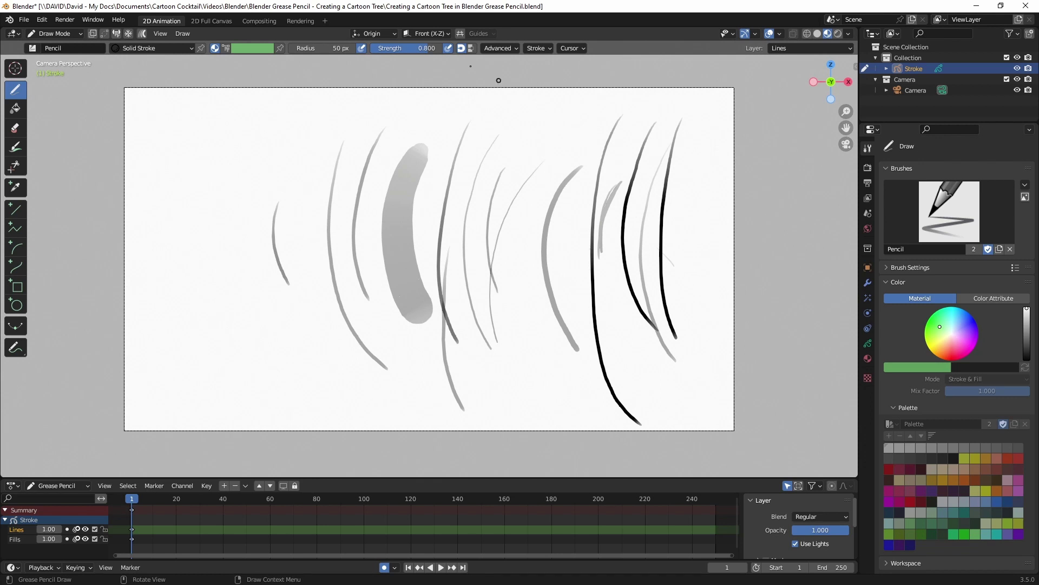
Set the brush strength to 1 and draw short curved test strokes
{"action": "left_click", "coordinate": [440, 49]}
{"action": "type", "text": "1"}
{"action": "key", "text": "Return"}
{"action": "mouse_move", "coordinate": [529, 212]}
{"action": "left_mouse_down"}
{"action": "mouse_move", "coordinate": [515, 257]}
{"action": "mouse_move", "coordinate": [516, 247]}
{"action": "mouse_move", "coordinate": [533, 296]}
{"action": "left_mouse_up"}
{"action": "left_click_drag", "start_coordinate": [516, 334], "coordinate": [529, 376]}
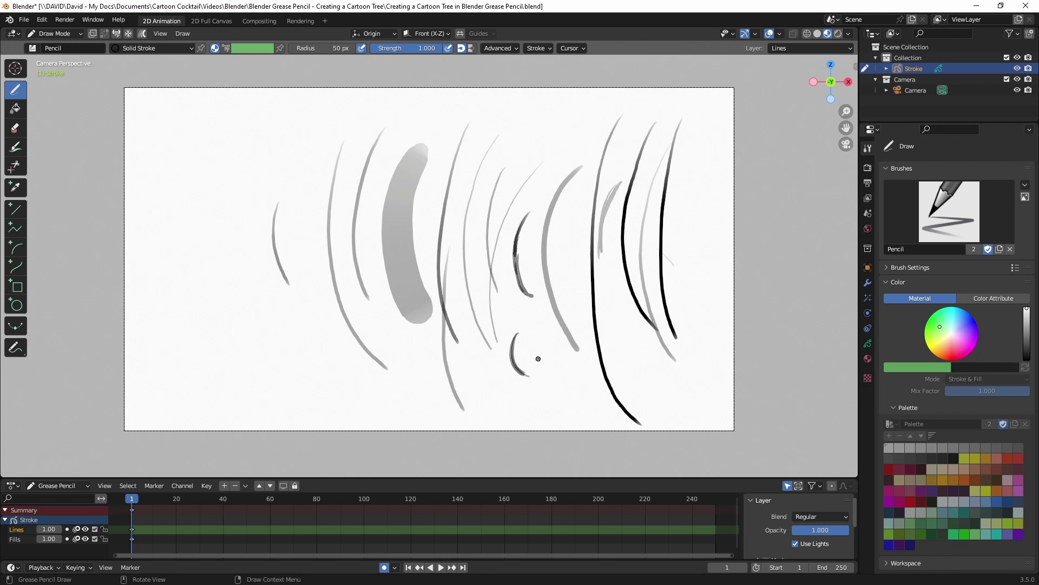
Set the brush radius to 40 px and draw a short curved test stroke
{"action": "left_click", "coordinate": [343, 48]}
{"action": "type", "text": "40"}
{"action": "key", "text": "Return"}
{"action": "left_click_drag", "start_coordinate": [304, 149], "coordinate": [305, 234]}
Delete the points of all test strokes in Edit Mode and return to Draw Mode
{"action": "left_click", "coordinate": [50, 36]}
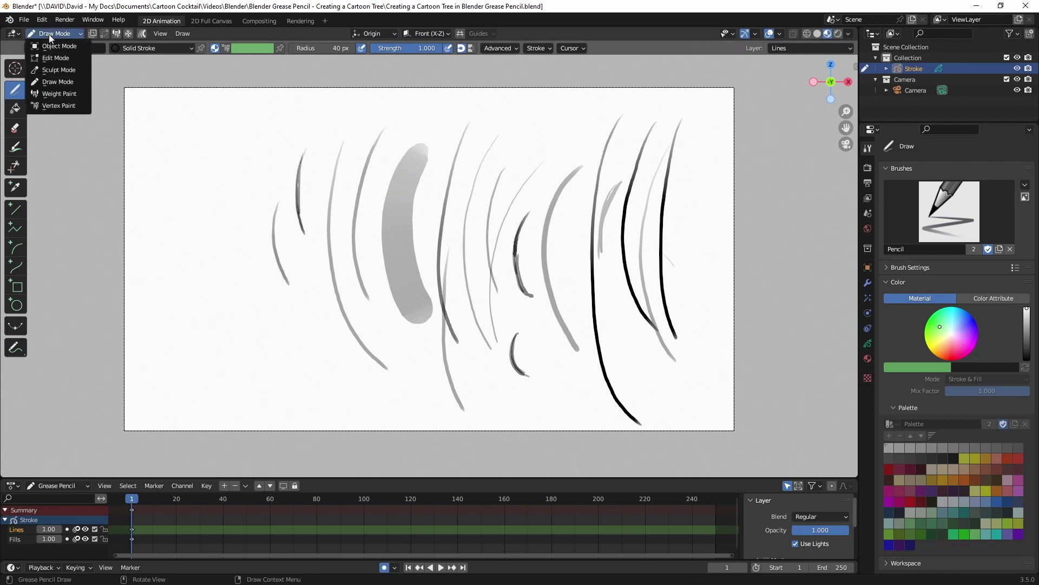
{"action": "left_click", "coordinate": [52, 58]}
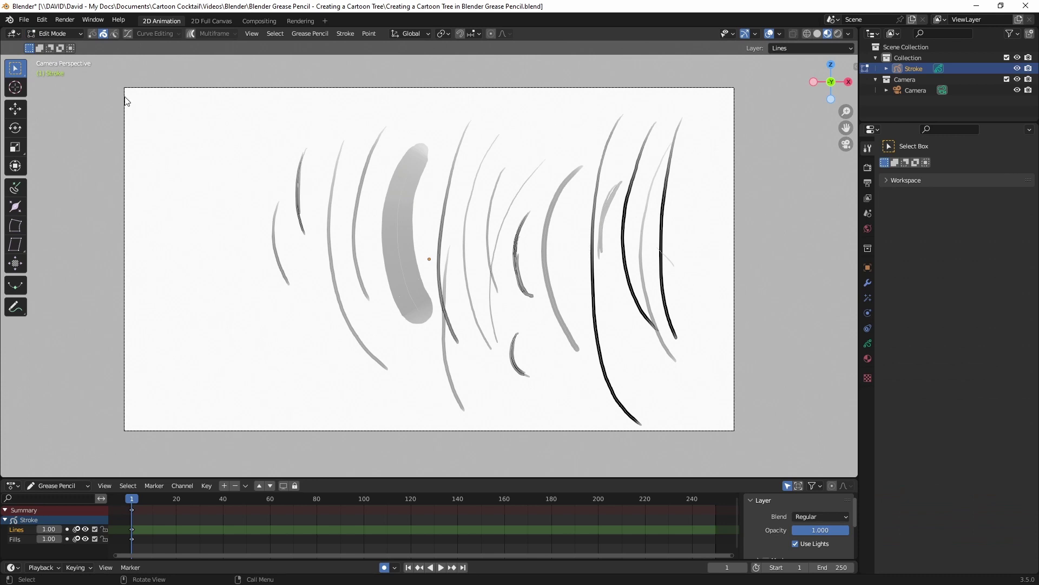
{"action": "left_click_drag", "start_coordinate": [186, 98], "coordinate": [747, 447]}
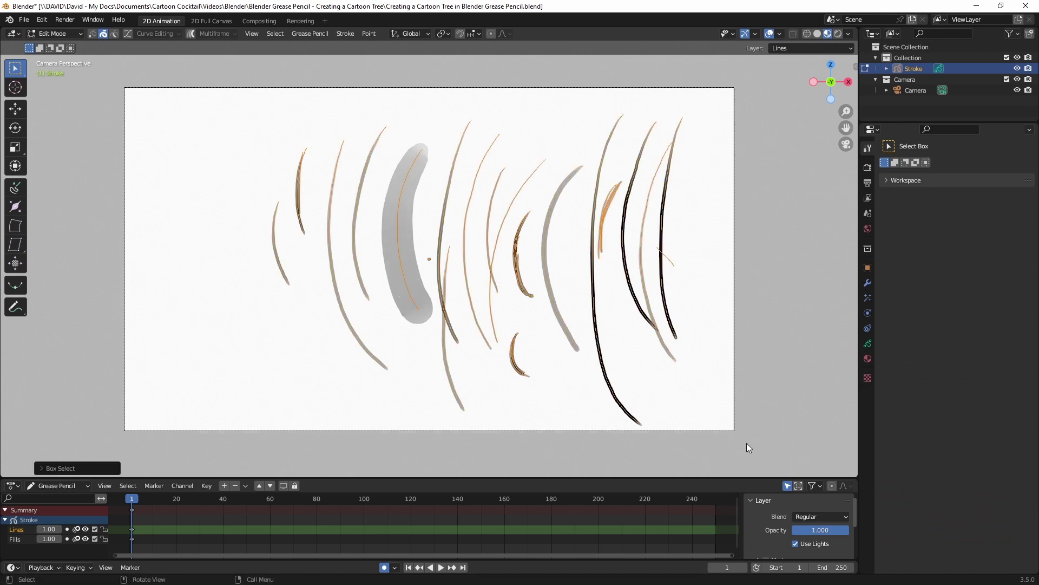
{"action": "key", "text": "x"}
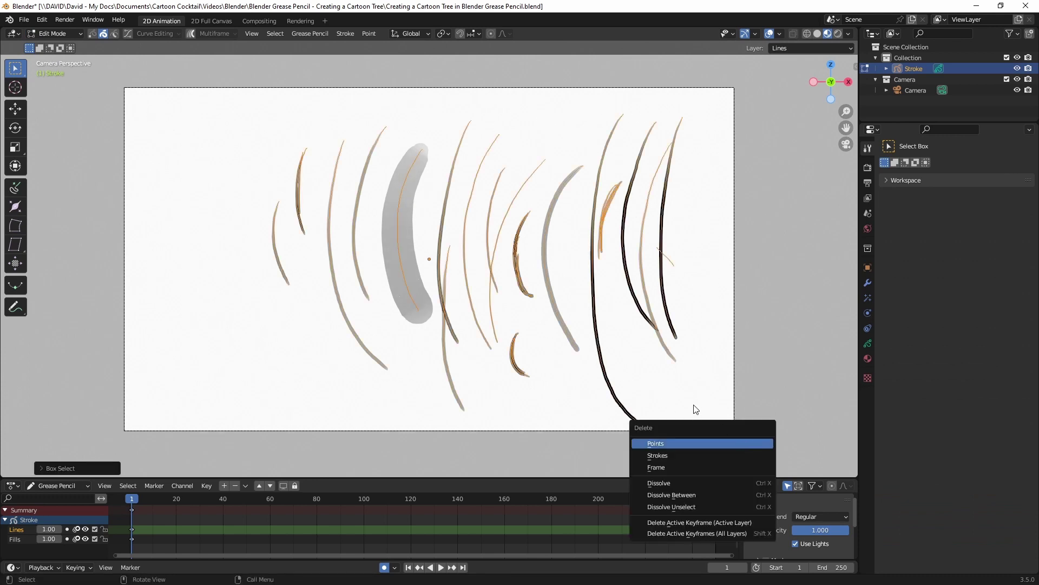
{"action": "left_click", "coordinate": [695, 441]}
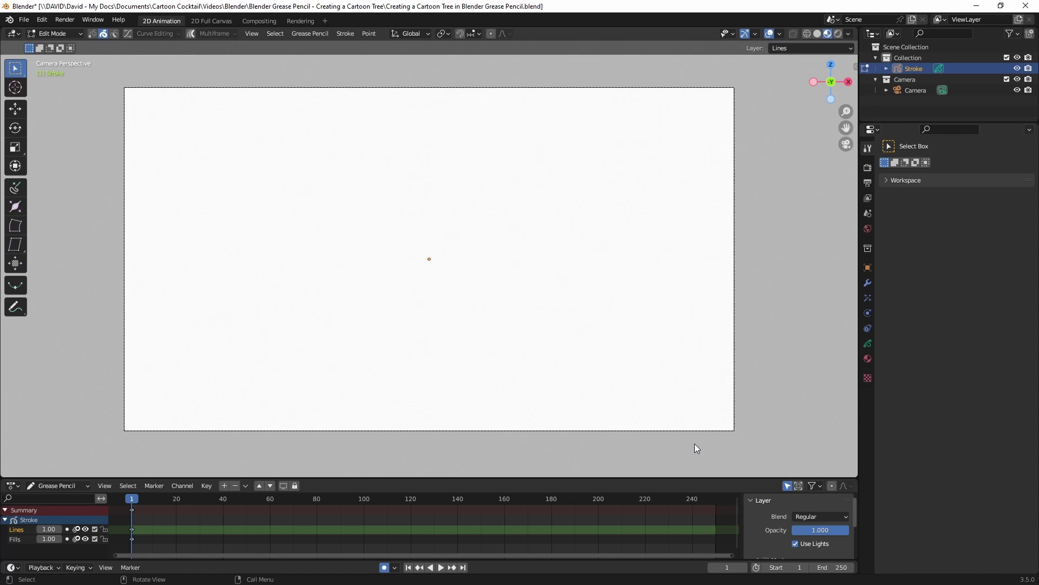
{"action": "left_click", "coordinate": [52, 33]}
{"action": "left_click", "coordinate": [64, 82]}
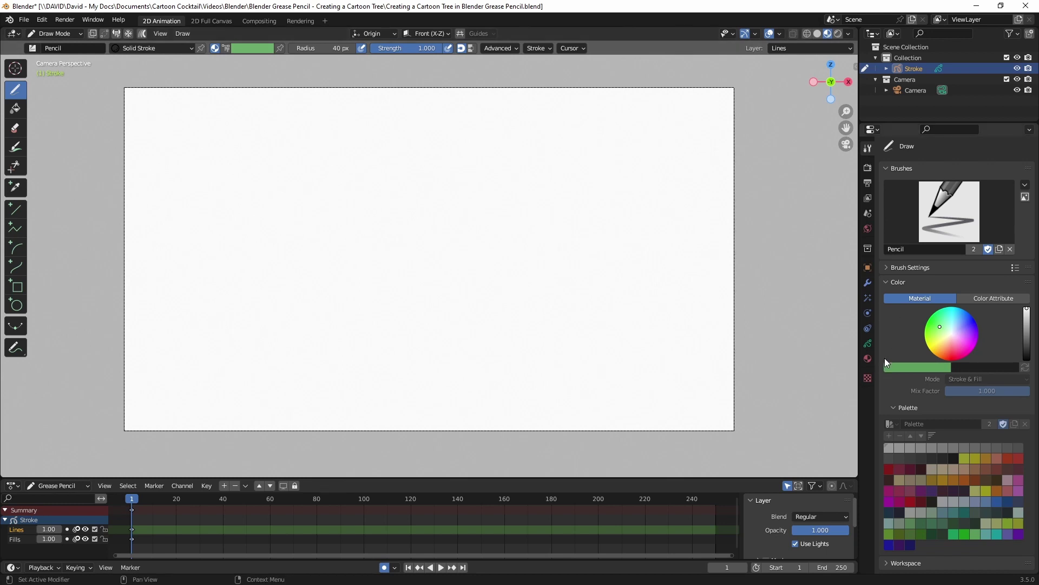
Rename the Grease Pencil object's Lines layer to Strokes
{"action": "left_click", "coordinate": [867, 344]}
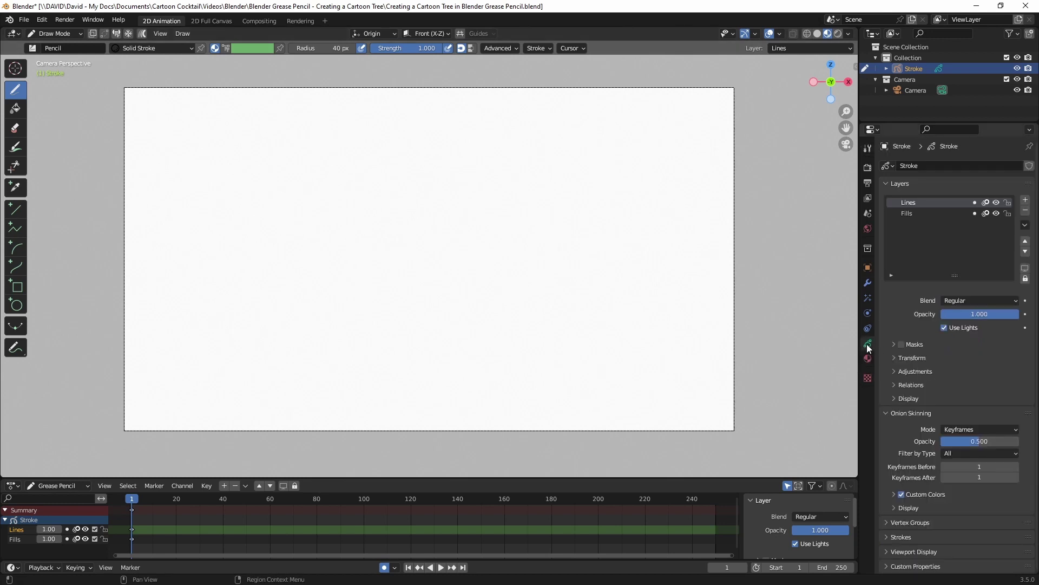
{"action": "double_click", "coordinate": [908, 203]}
{"action": "type", "text": "Strokes"}
Add a new layer directly above Fills and name it Shadows
{"action": "left_click", "coordinate": [907, 214]}
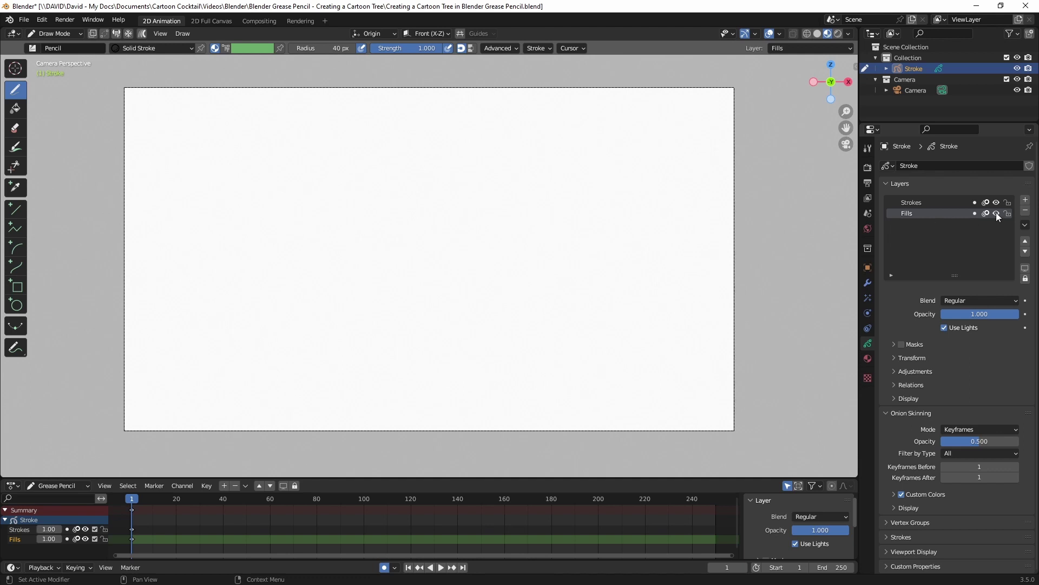
{"action": "left_click", "coordinate": [1025, 201]}
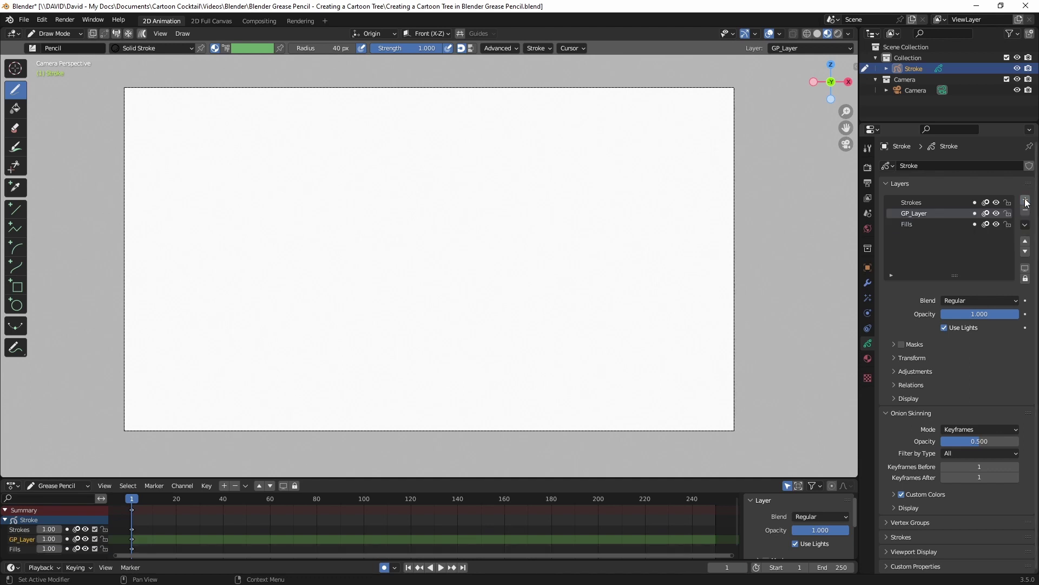
{"action": "double_click", "coordinate": [913, 214]}
{"action": "type", "text": "Shadows"}
{"action": "key", "text": "Return"}
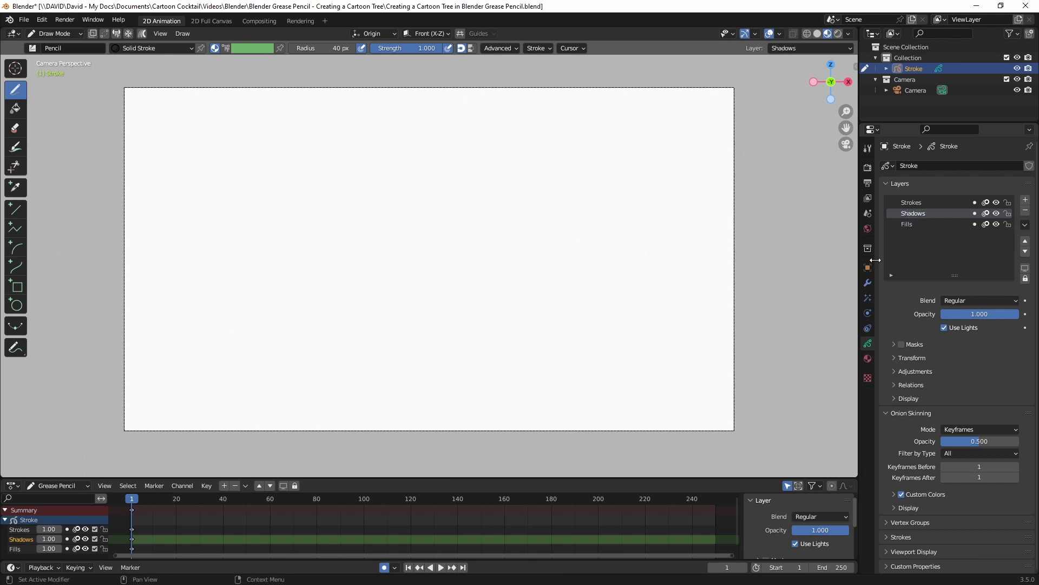
Rename the Squares Stroke material to Fille and the Solid Stroke material to Stroke
{"action": "left_click", "coordinate": [868, 358]}
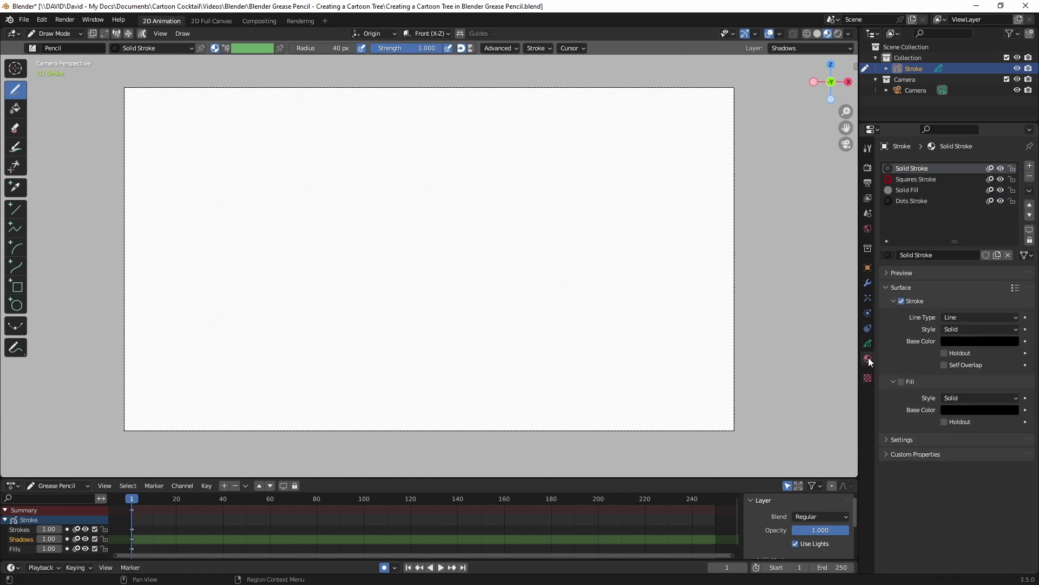
{"action": "left_click", "coordinate": [913, 179]}
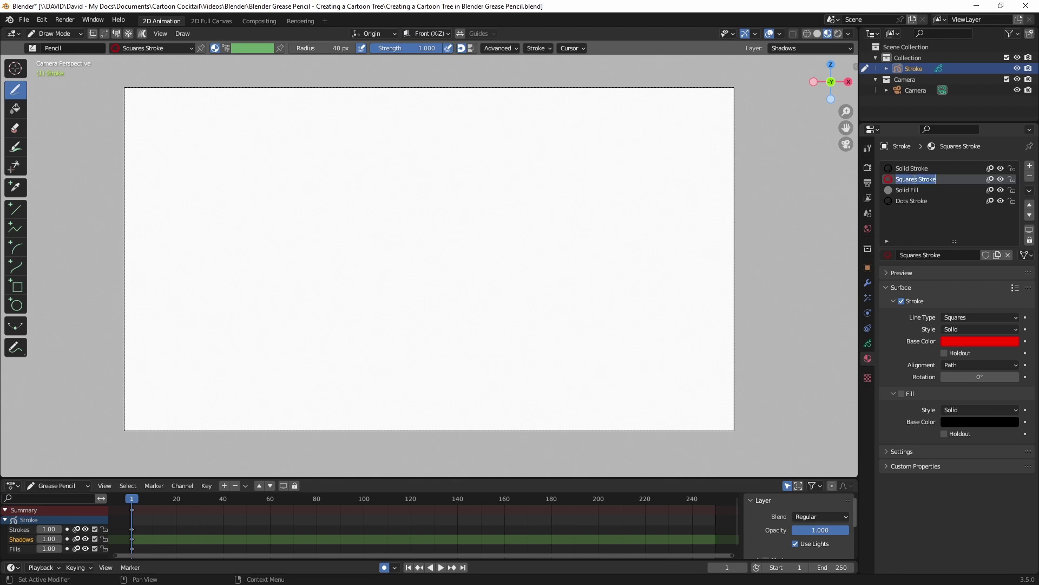
{"action": "type", "text": "Fille"}
{"action": "key", "text": "Return"}
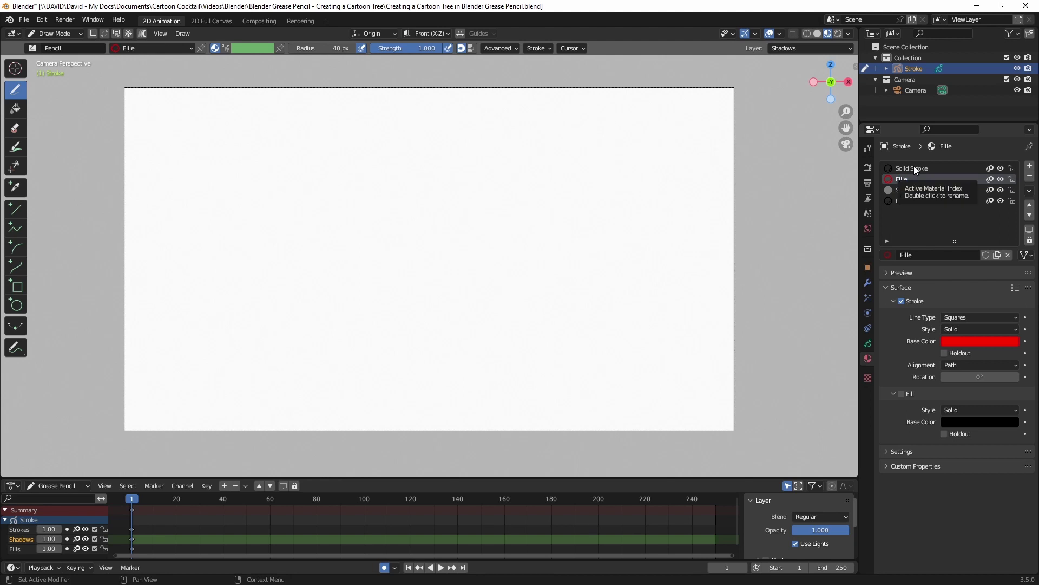
{"action": "double_click", "coordinate": [914, 168]}
{"action": "type", "text": "Stroke"}
{"action": "key", "text": "Return"}
Correct the name of the Fille material to Fill
{"action": "left_click", "coordinate": [917, 179]}
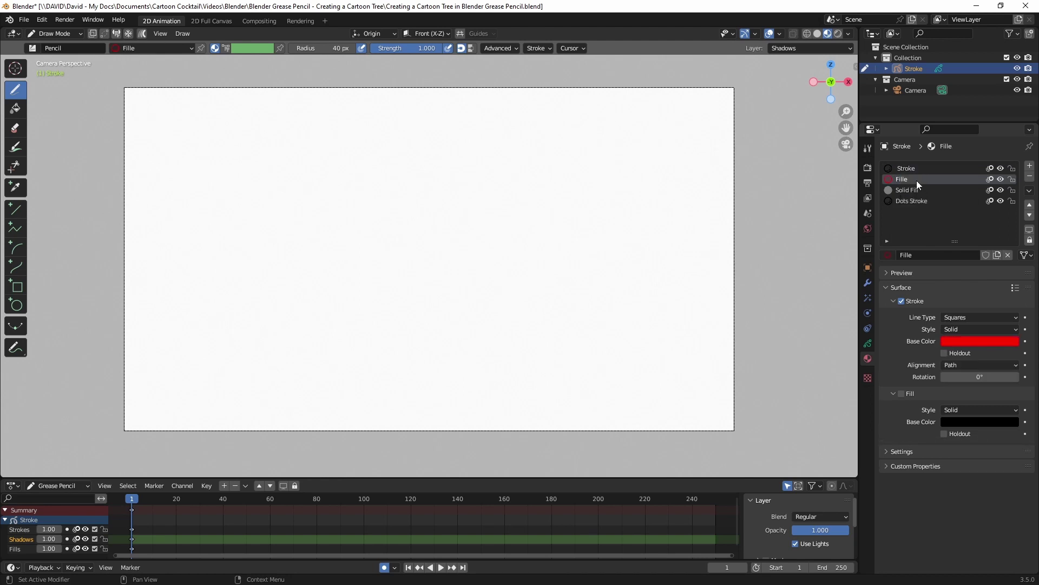
{"action": "double_click", "coordinate": [918, 180]}
{"action": "key", "text": "BackSpace"}
{"action": "left_click", "coordinate": [920, 192]}
Disable the stroke and enable the fill on the Fill material, and set its fill base color to a muted grey-green
{"action": "left_click", "coordinate": [910, 179]}
{"action": "left_click", "coordinate": [901, 301]}
{"action": "left_click", "coordinate": [901, 393]}
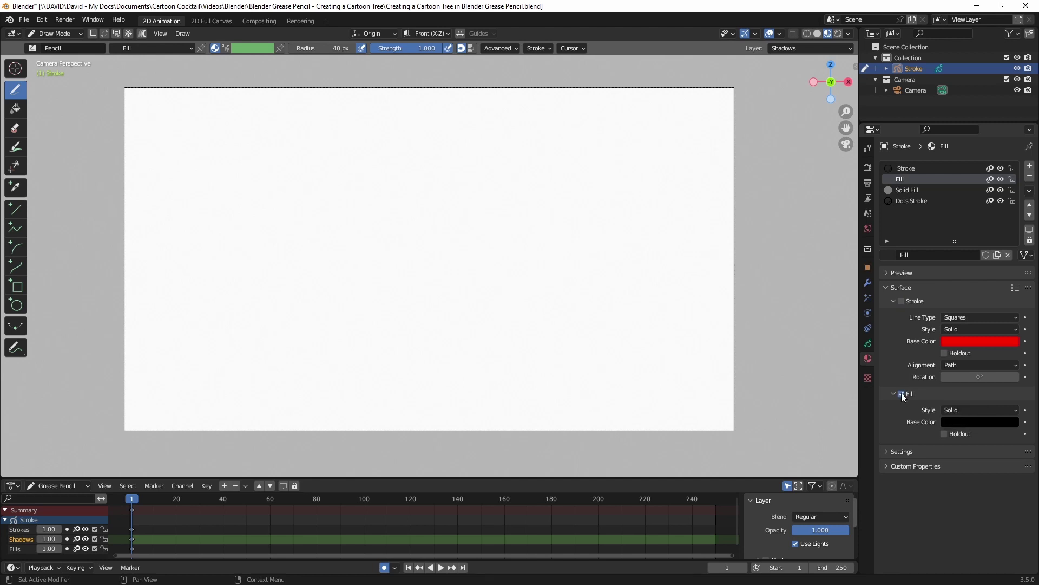
{"action": "left_click", "coordinate": [965, 421]}
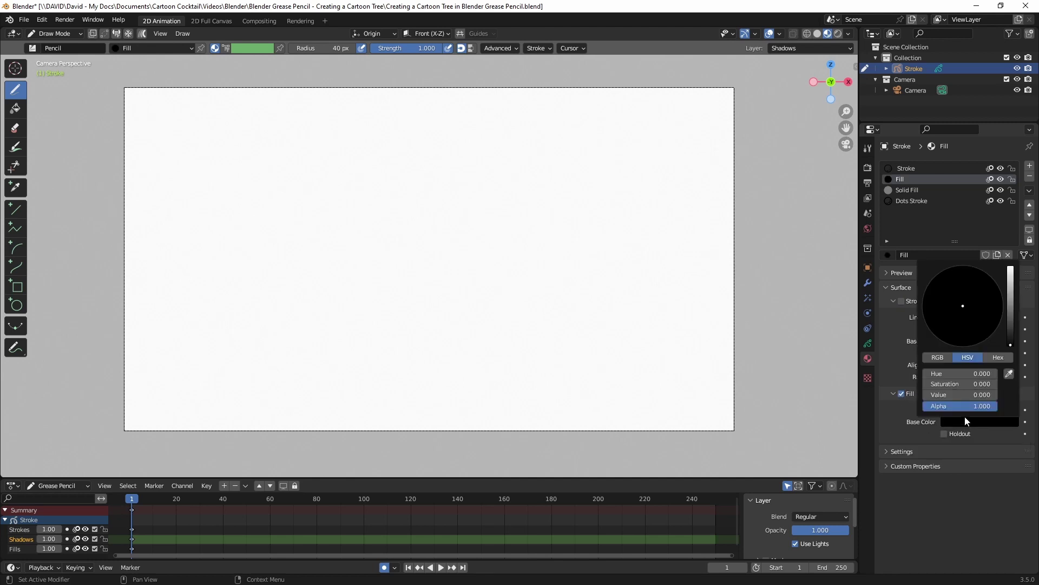
{"action": "left_click_drag", "start_coordinate": [1008, 333], "coordinate": [939, 301]}
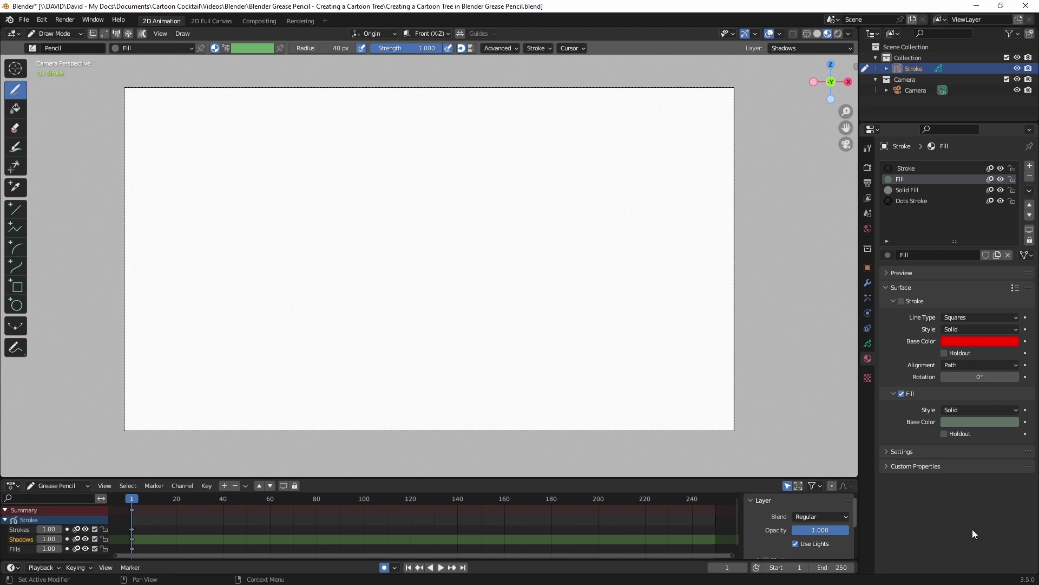
Set the Solid Fill material's fill base color to black and remove the Dots Stroke material
{"action": "left_click", "coordinate": [907, 190]}
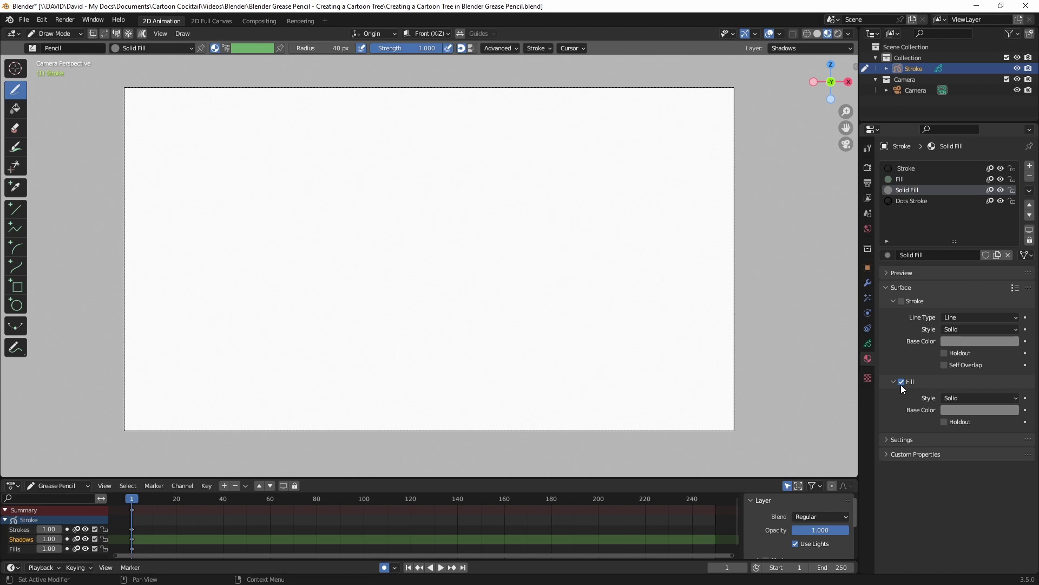
{"action": "left_click", "coordinate": [970, 416]}
{"action": "left_click", "coordinate": [973, 408]}
{"action": "left_click_drag", "start_coordinate": [972, 382], "coordinate": [982, 432]}
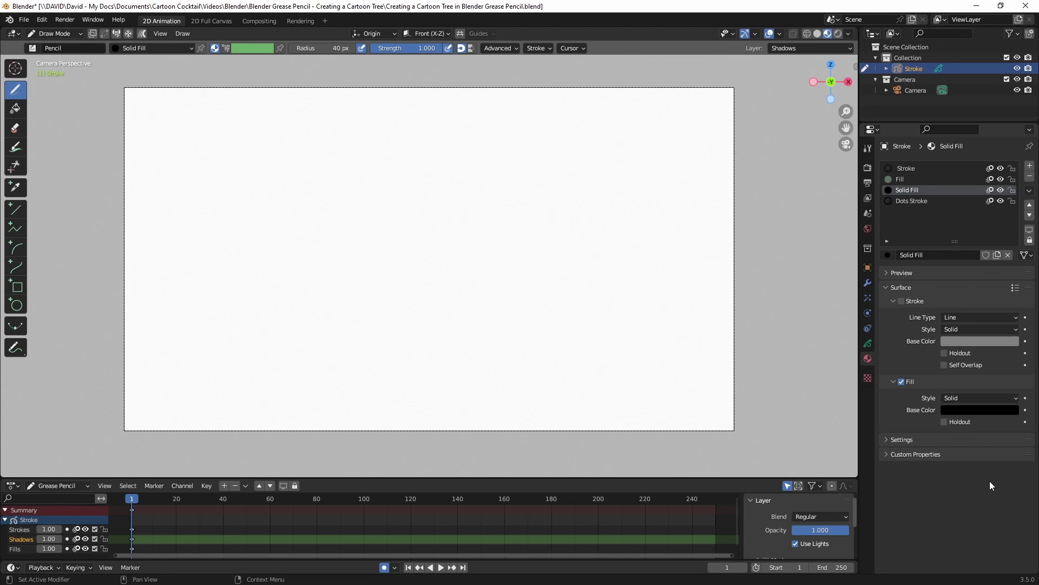
{"action": "left_click", "coordinate": [915, 201]}
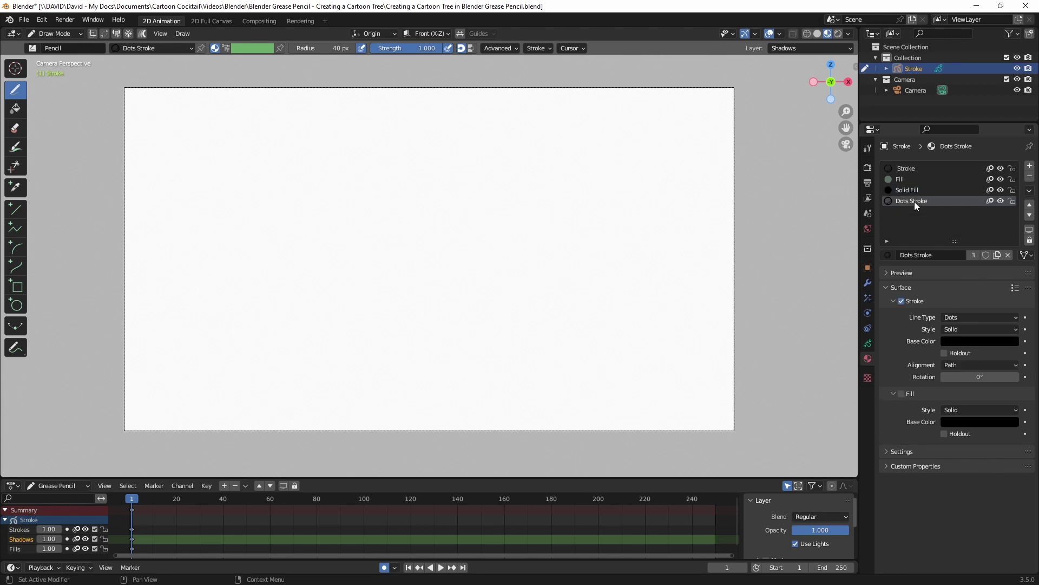
{"action": "left_click", "coordinate": [1029, 177]}
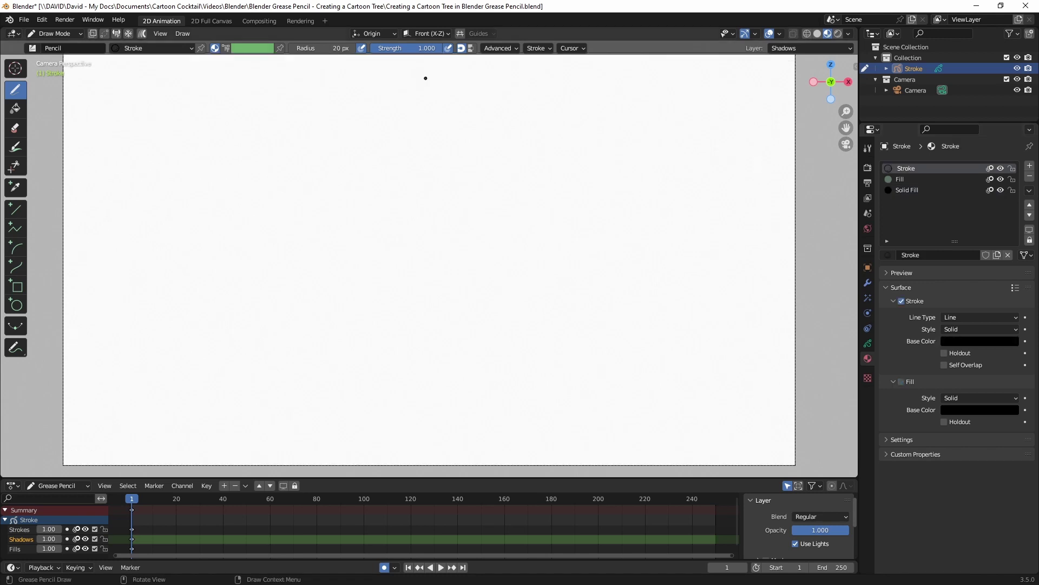
Using the Stroke material at a 20 px radius, sketch a tall conifer's jagged foliage outline with short branch strokes inside it
{"action": "mouse_move", "coordinate": [425, 78]}
{"action": "left_mouse_down"}
{"action": "mouse_move", "coordinate": [388, 178]}
{"action": "mouse_move", "coordinate": [409, 169]}
{"action": "mouse_move", "coordinate": [390, 268]}
{"action": "mouse_move", "coordinate": [405, 286]}
{"action": "mouse_move", "coordinate": [385, 403]}
{"action": "mouse_move", "coordinate": [392, 426]}
{"action": "mouse_move", "coordinate": [433, 410]}
{"action": "mouse_move", "coordinate": [513, 411]}
{"action": "left_mouse_up"}
{"action": "mouse_move", "coordinate": [428, 63]}
{"action": "left_mouse_down"}
{"action": "mouse_move", "coordinate": [487, 265]}
{"action": "mouse_move", "coordinate": [563, 397]}
{"action": "mouse_move", "coordinate": [504, 406]}
{"action": "left_mouse_up"}
{"action": "key", "text": "ctrl+z"}
{"action": "left_click_drag", "start_coordinate": [416, 225], "coordinate": [407, 239]}
{"action": "mouse_move", "coordinate": [426, 137]}
{"action": "left_mouse_down"}
{"action": "mouse_move", "coordinate": [414, 158]}
{"action": "mouse_move", "coordinate": [446, 197]}
{"action": "mouse_move", "coordinate": [455, 244]}
{"action": "left_mouse_up"}
{"action": "left_click_drag", "start_coordinate": [438, 297], "coordinate": [417, 312]}
{"action": "mouse_move", "coordinate": [410, 311]}
{"action": "left_mouse_down"}
{"action": "mouse_move", "coordinate": [398, 323]}
{"action": "mouse_move", "coordinate": [501, 348]}
{"action": "left_mouse_up"}
{"action": "left_click_drag", "start_coordinate": [420, 373], "coordinate": [410, 393]}
{"action": "left_click_drag", "start_coordinate": [460, 382], "coordinate": [405, 402]}
{"action": "left_click_drag", "start_coordinate": [436, 216], "coordinate": [426, 239]}
{"action": "left_click_drag", "start_coordinate": [469, 269], "coordinate": [476, 286]}
{"action": "left_click_drag", "start_coordinate": [462, 281], "coordinate": [470, 297]}
{"action": "left_click_drag", "start_coordinate": [433, 106], "coordinate": [415, 134]}
{"action": "left_click_drag", "start_coordinate": [430, 168], "coordinate": [419, 178]}
{"action": "mouse_move", "coordinate": [400, 262]}
{"action": "left_mouse_down"}
{"action": "mouse_move", "coordinate": [380, 272]}
{"action": "mouse_move", "coordinate": [385, 319]}
{"action": "left_mouse_up"}
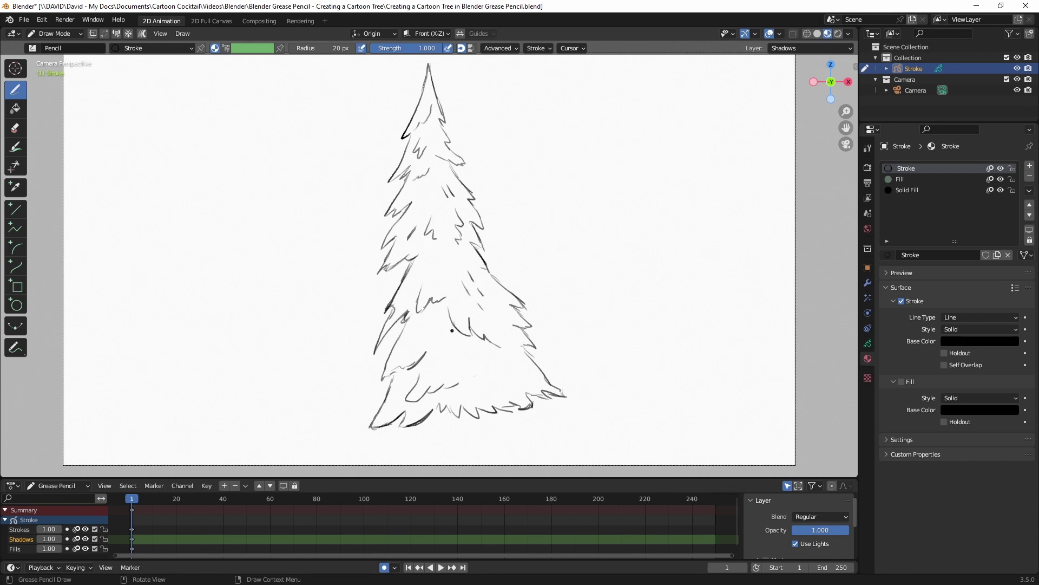
In Object Mode, scale the tree drawing down to about two thirds and move it into the left half of the camera frame
{"action": "scroll", "coordinate": [379, 243], "scroll_direction": "down", "scroll_amount": 1}
{"action": "left_click", "coordinate": [59, 34]}
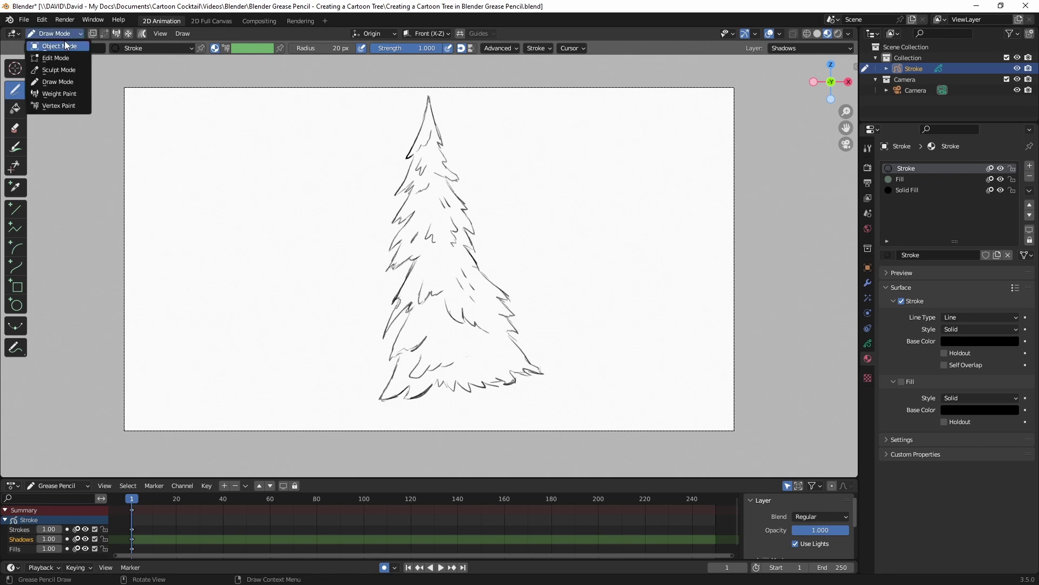
{"action": "left_click", "coordinate": [64, 41]}
{"action": "key", "text": "s"}
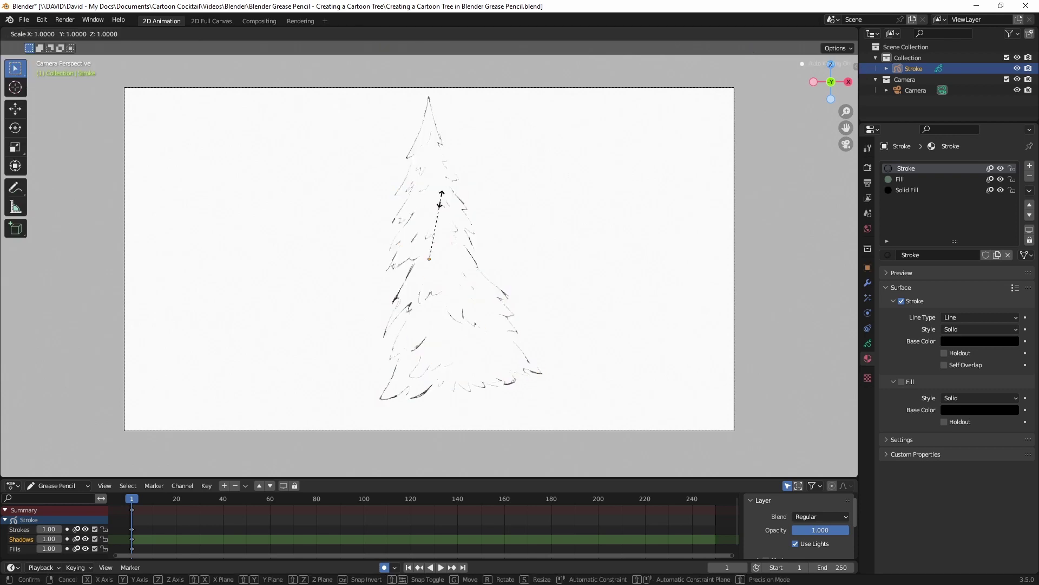
{"action": "left_click", "coordinate": [439, 220]}
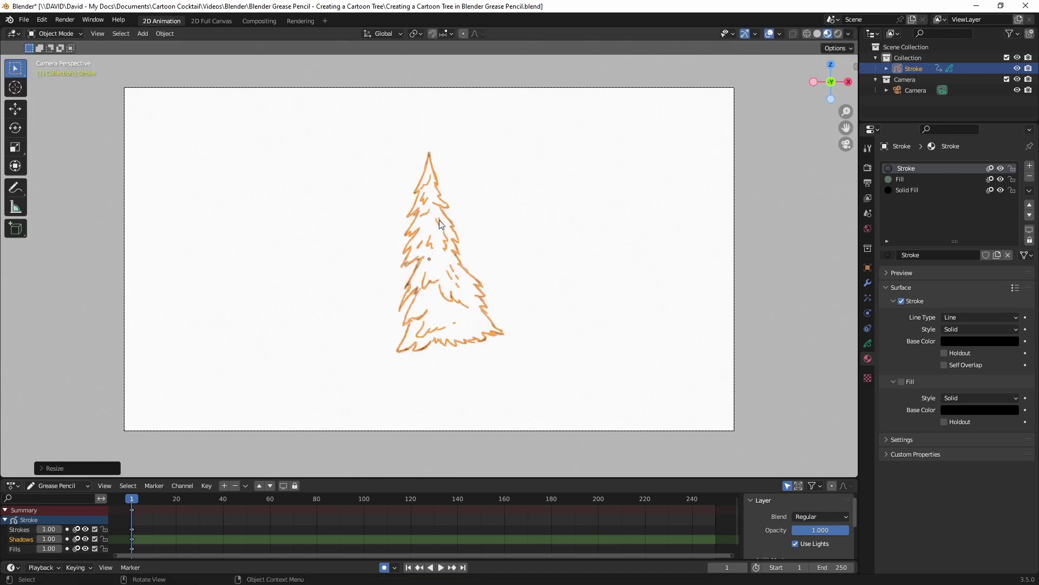
{"action": "key", "text": "g"}
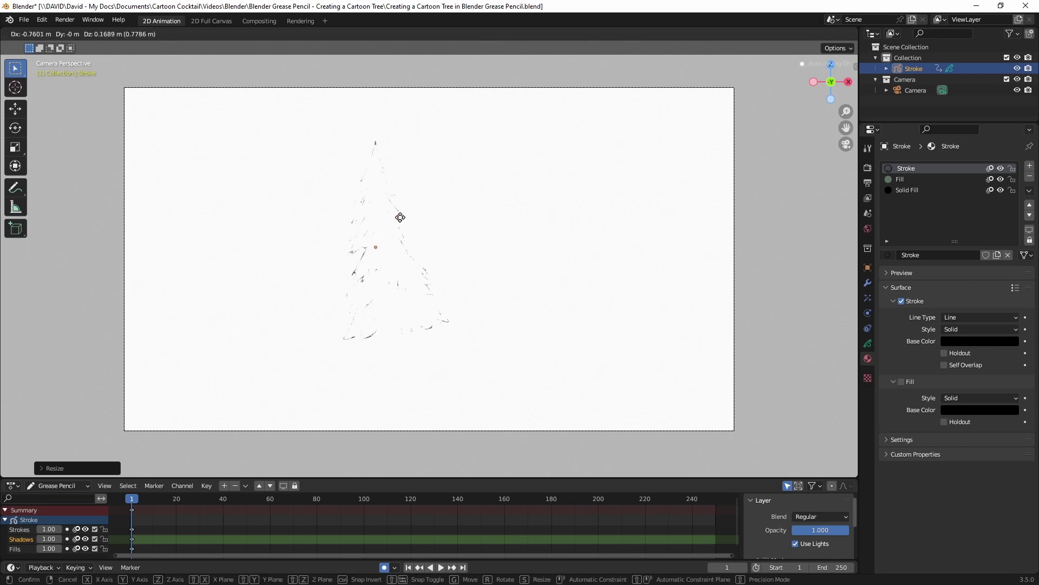
{"action": "left_click", "coordinate": [355, 219]}
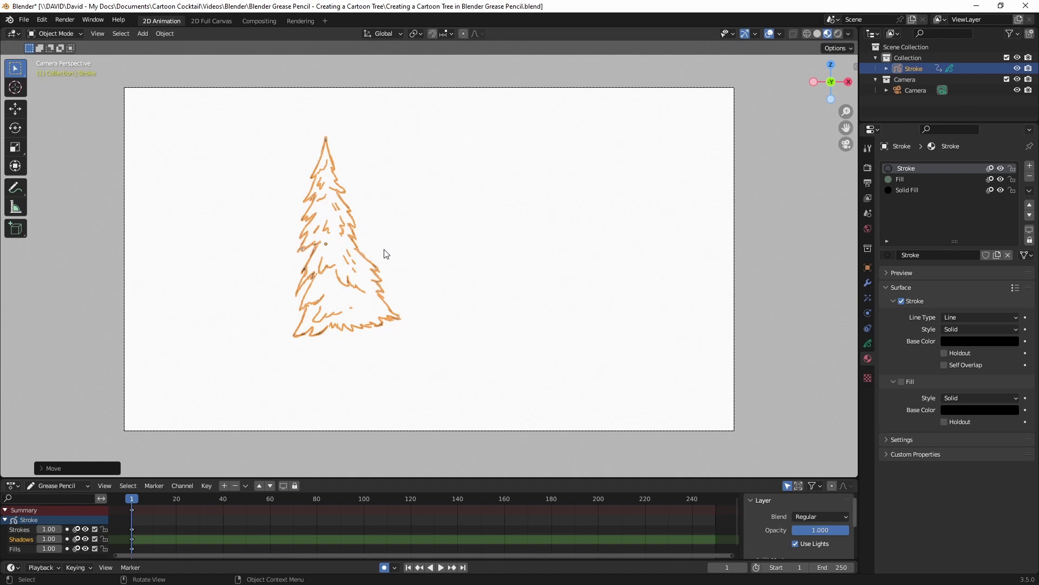
Rotate the tree drawing slightly clockwise so it stands upright, and deselect it
{"action": "key", "text": "r"}
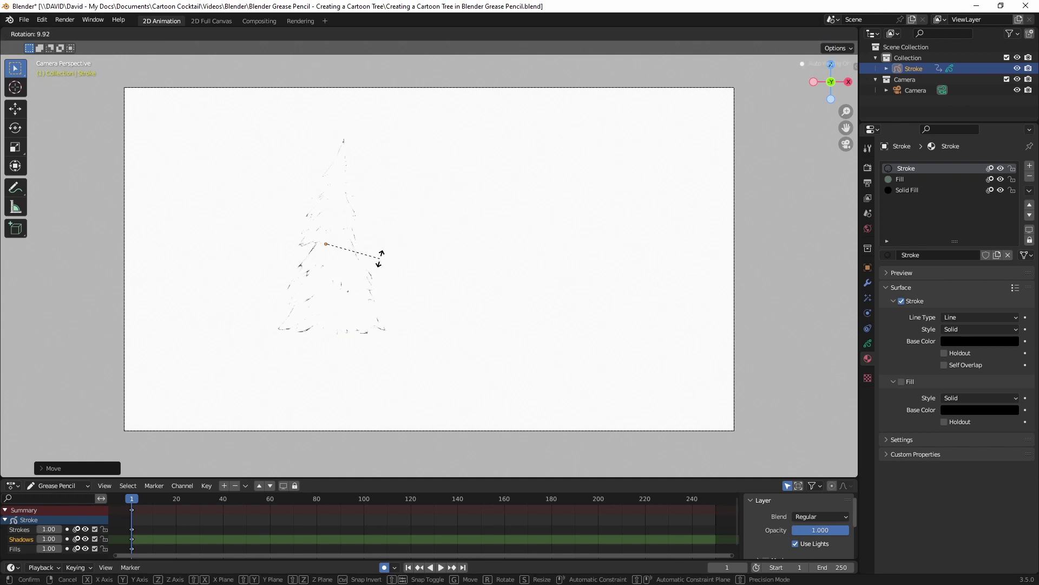
{"action": "left_click", "coordinate": [383, 263]}
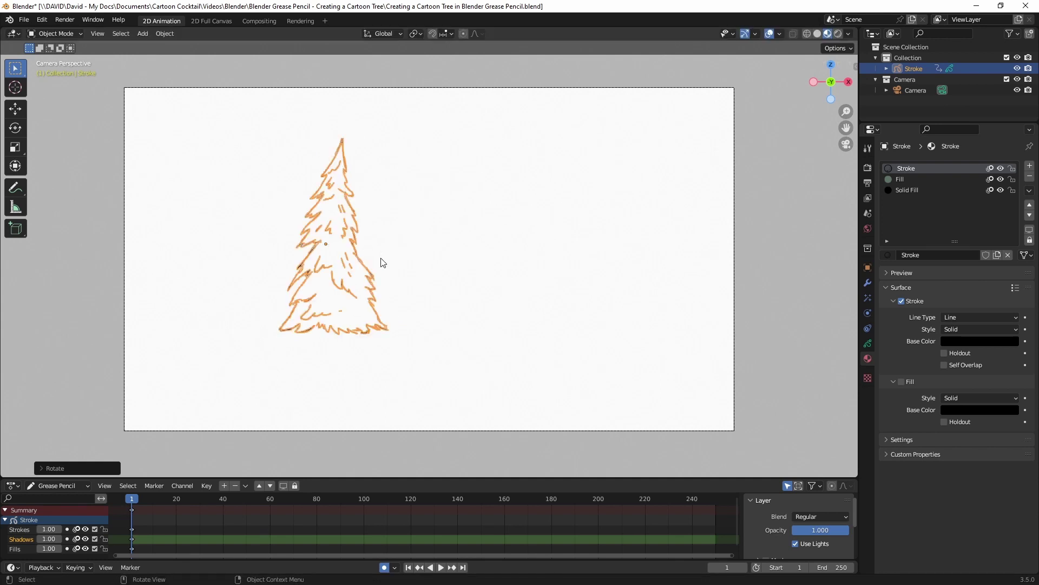
{"action": "left_click", "coordinate": [402, 251]}
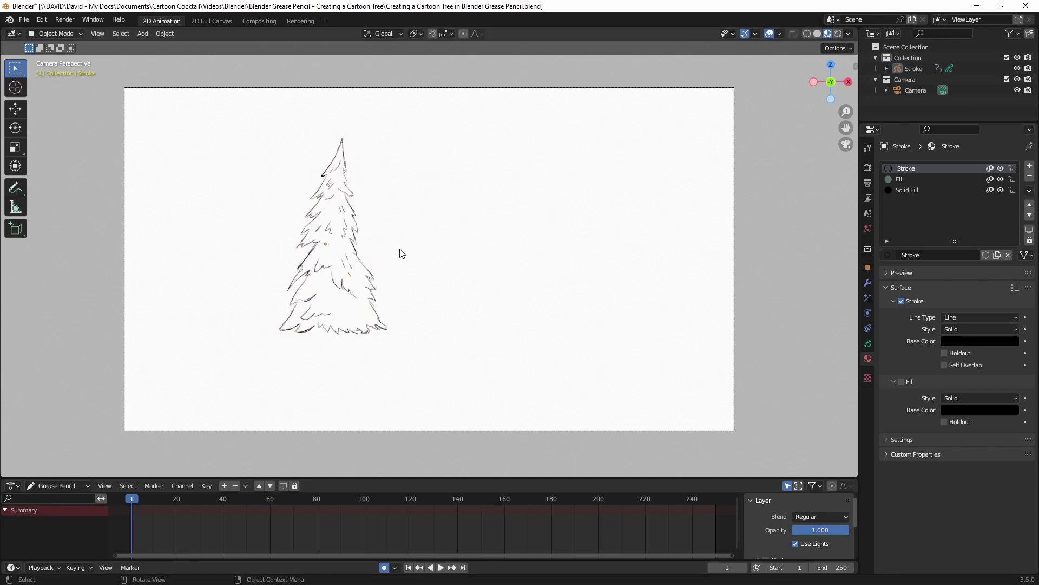
In Draw Mode, draw a narrow trunk with bark lines below the foliage and a short ground line at its base
{"action": "left_click", "coordinate": [54, 33]}
{"action": "left_click", "coordinate": [54, 82]}
{"action": "scroll", "coordinate": [311, 321], "scroll_direction": "up", "scroll_amount": 1}
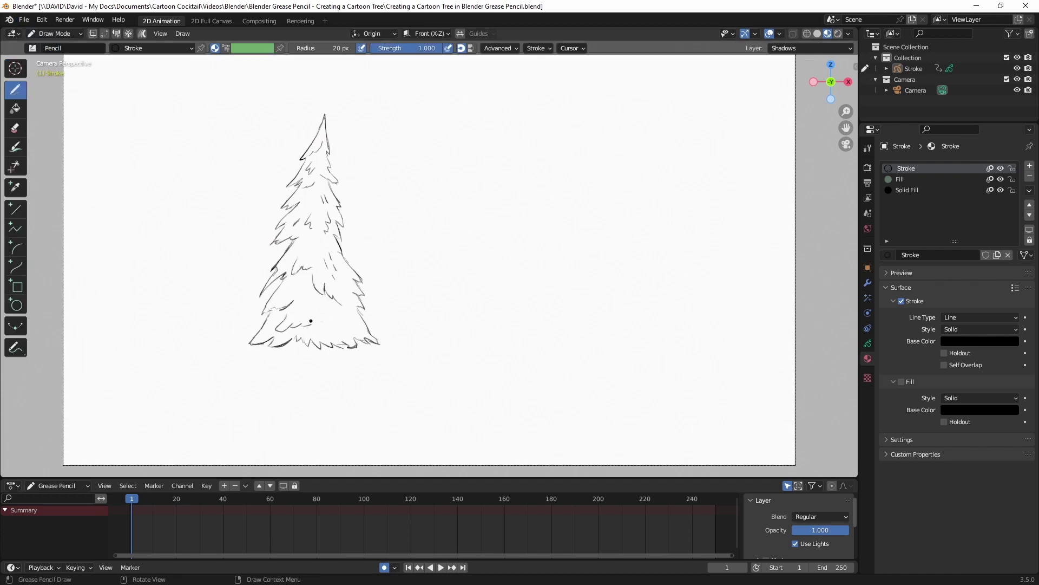
{"action": "scroll", "coordinate": [311, 321], "scroll_direction": "up", "scroll_amount": 3}
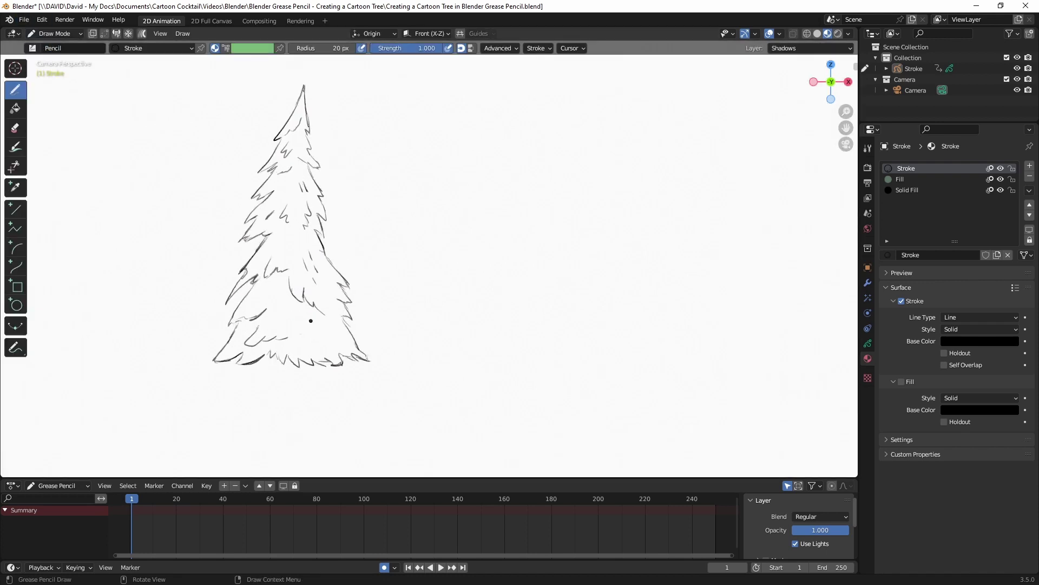
{"action": "middle_click_drag", "start_coordinate": [311, 321], "coordinate": [469, 240], "text": "shift"}
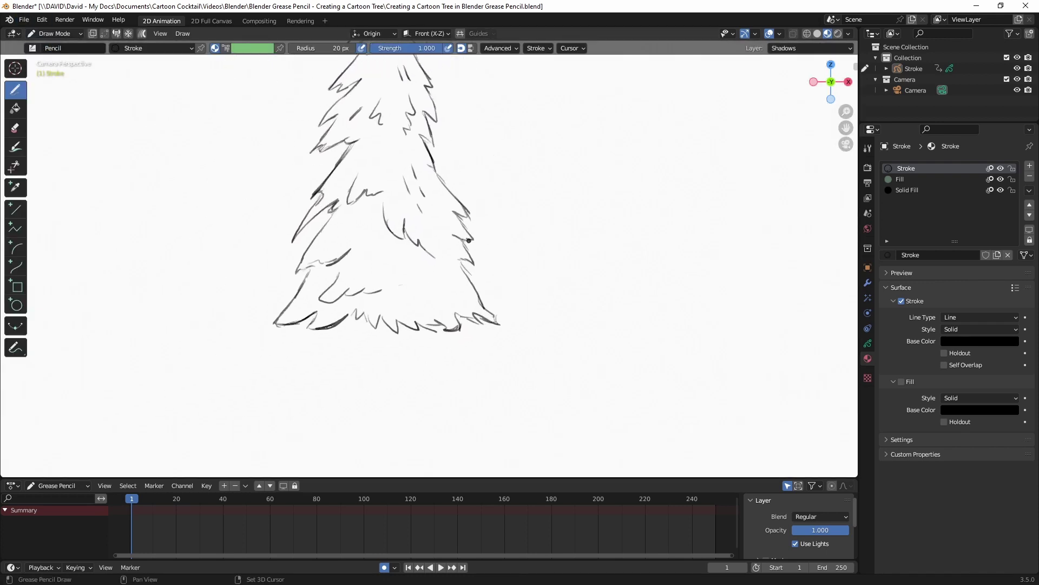
{"action": "mouse_move", "coordinate": [363, 319]}
{"action": "left_mouse_down"}
{"action": "mouse_move", "coordinate": [344, 412]}
{"action": "mouse_move", "coordinate": [333, 415]}
{"action": "mouse_move", "coordinate": [406, 420]}
{"action": "left_mouse_up"}
{"action": "left_click_drag", "start_coordinate": [363, 422], "coordinate": [431, 424]}
{"action": "mouse_move", "coordinate": [394, 331]}
{"action": "left_mouse_down"}
{"action": "mouse_move", "coordinate": [384, 422]}
{"action": "mouse_move", "coordinate": [366, 414]}
{"action": "left_mouse_up"}
{"action": "left_click_drag", "start_coordinate": [375, 399], "coordinate": [367, 416]}
{"action": "left_click_drag", "start_coordinate": [378, 337], "coordinate": [368, 356]}
{"action": "left_click_drag", "start_coordinate": [361, 385], "coordinate": [356, 414]}
{"action": "scroll", "coordinate": [394, 347], "scroll_direction": "down", "scroll_amount": 2}
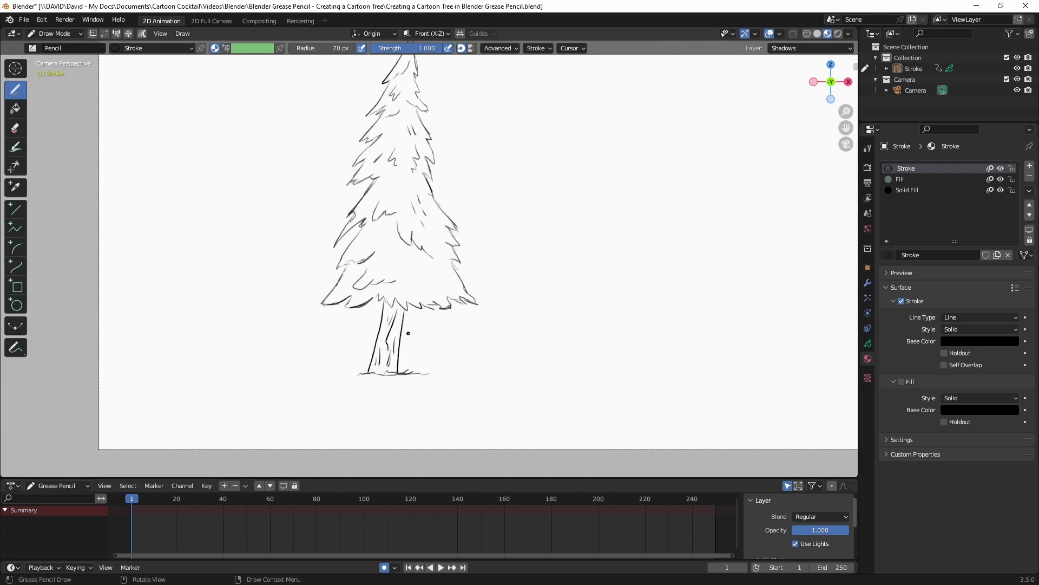
{"action": "middle_click_drag", "start_coordinate": [410, 332], "coordinate": [434, 365], "text": "shift"}
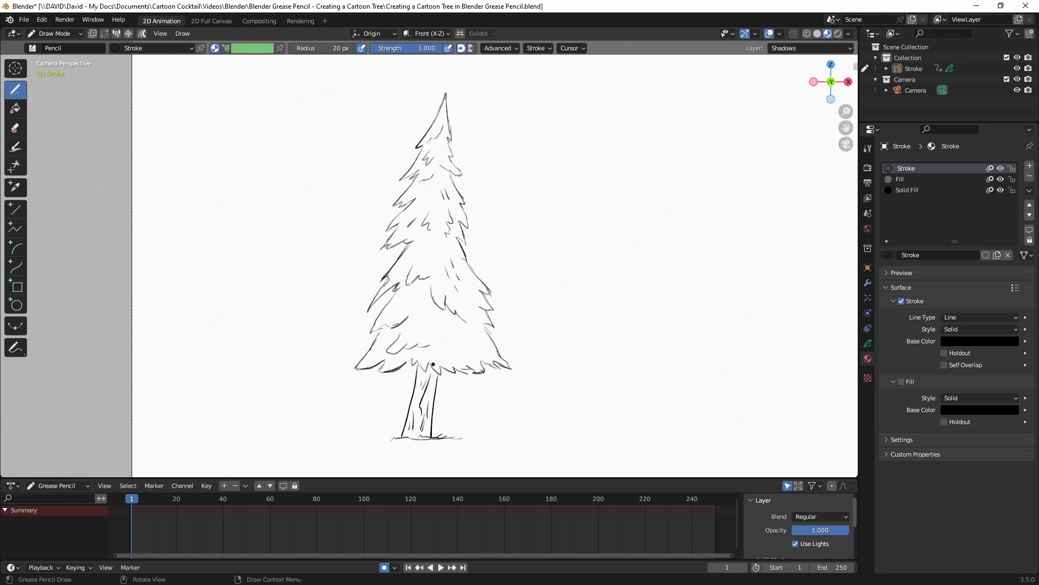
Add a new material with both stroke and fill enabled, and set its fill base color to green
{"action": "left_click", "coordinate": [920, 190]}
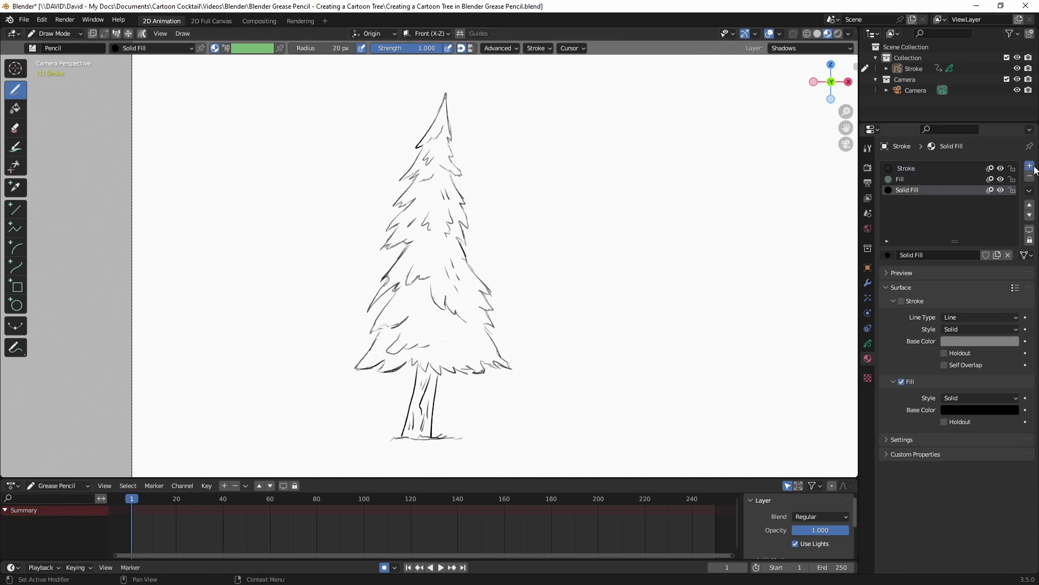
{"action": "left_click", "coordinate": [1030, 165]}
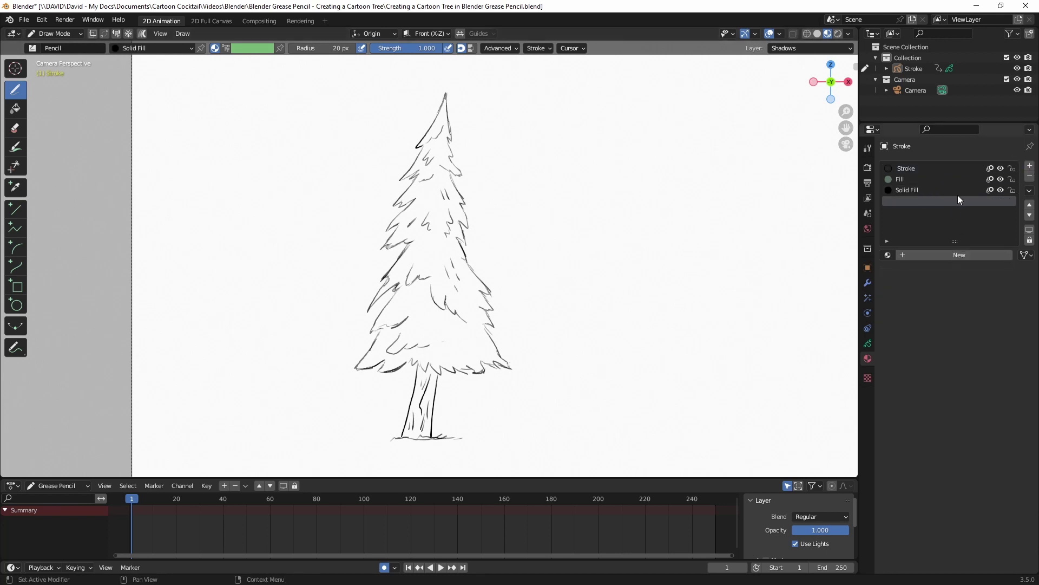
{"action": "left_click", "coordinate": [961, 254]}
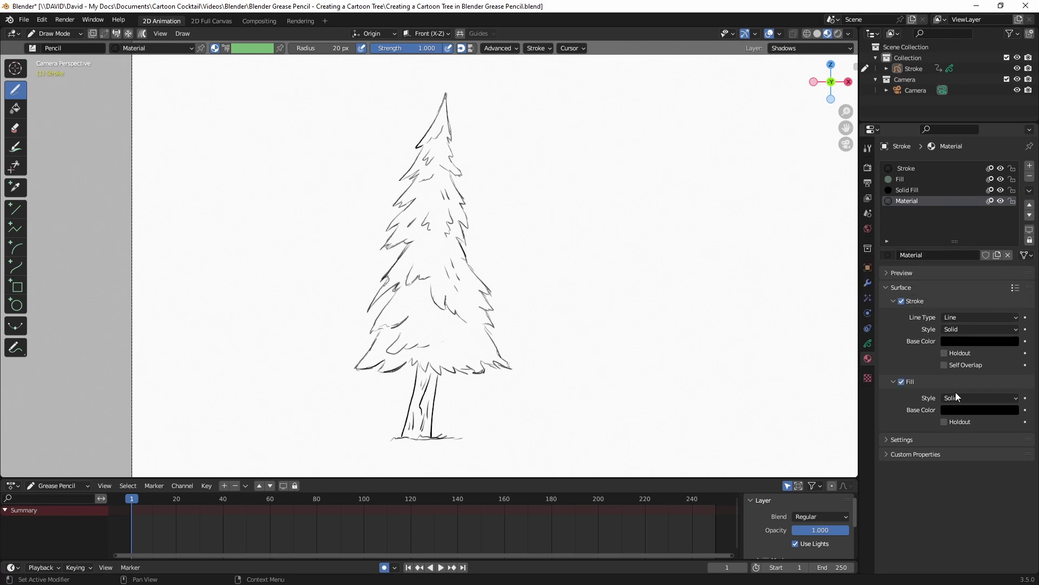
{"action": "left_click", "coordinate": [974, 409]}
{"action": "left_click_drag", "start_coordinate": [1014, 313], "coordinate": [988, 287]}
{"action": "left_click", "coordinate": [950, 281]}
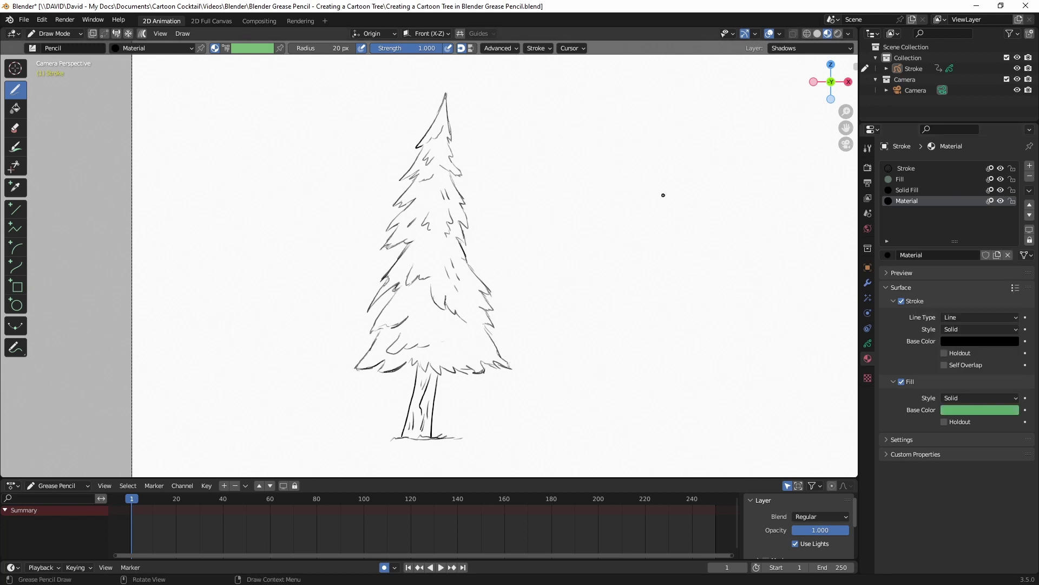
Test the green material with a small tree shape beside the sketch, and discard both the shape and the material
{"action": "mouse_move", "coordinate": [663, 196]}
{"action": "left_mouse_down"}
{"action": "mouse_move", "coordinate": [640, 269]}
{"action": "mouse_move", "coordinate": [651, 288]}
{"action": "mouse_move", "coordinate": [634, 353]}
{"action": "mouse_move", "coordinate": [718, 356]}
{"action": "mouse_move", "coordinate": [672, 165]}
{"action": "mouse_move", "coordinate": [661, 203]}
{"action": "left_mouse_up"}
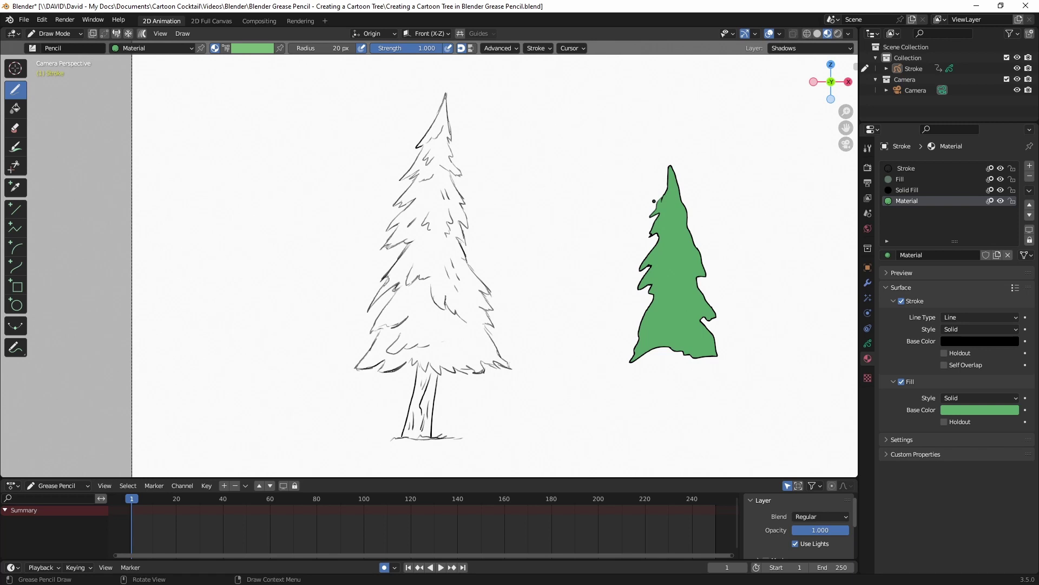
{"action": "key", "text": "ctrl+z"}
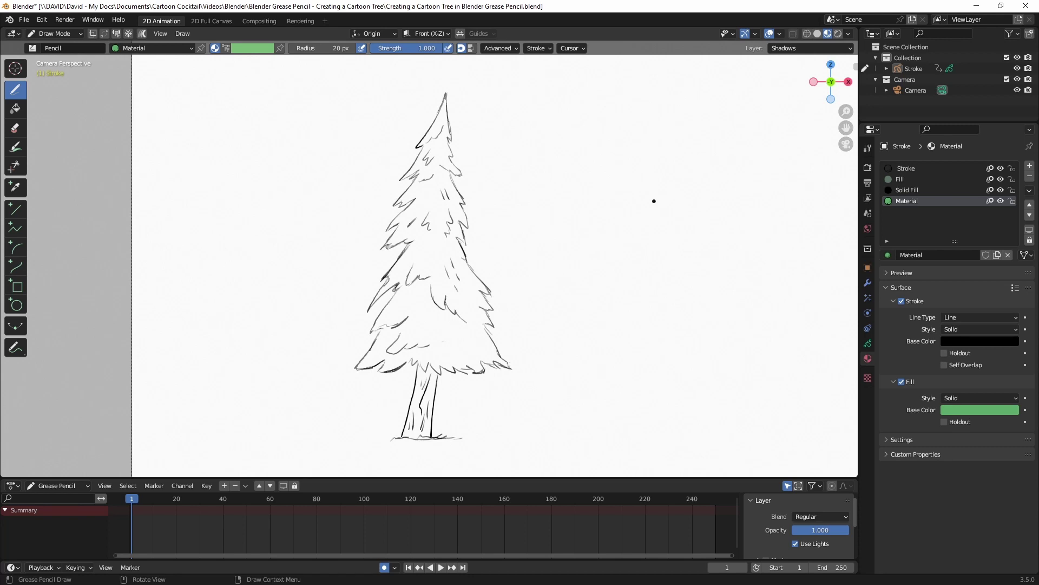
{"action": "left_click", "coordinate": [1030, 177]}
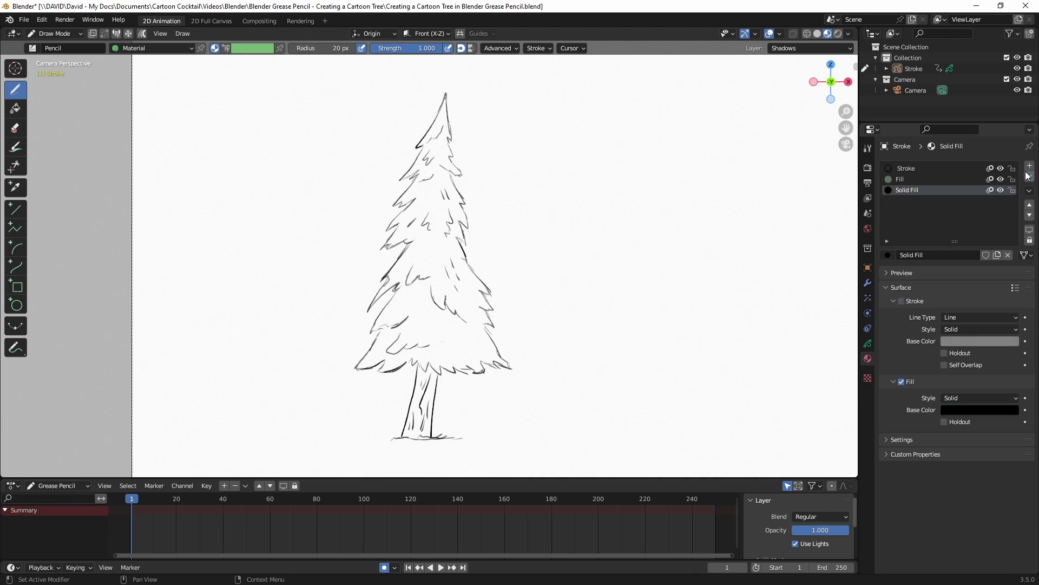
Lock the Strokes layer and make the Fill layer active
{"action": "left_click", "coordinate": [868, 343]}
{"action": "left_click", "coordinate": [979, 201]}
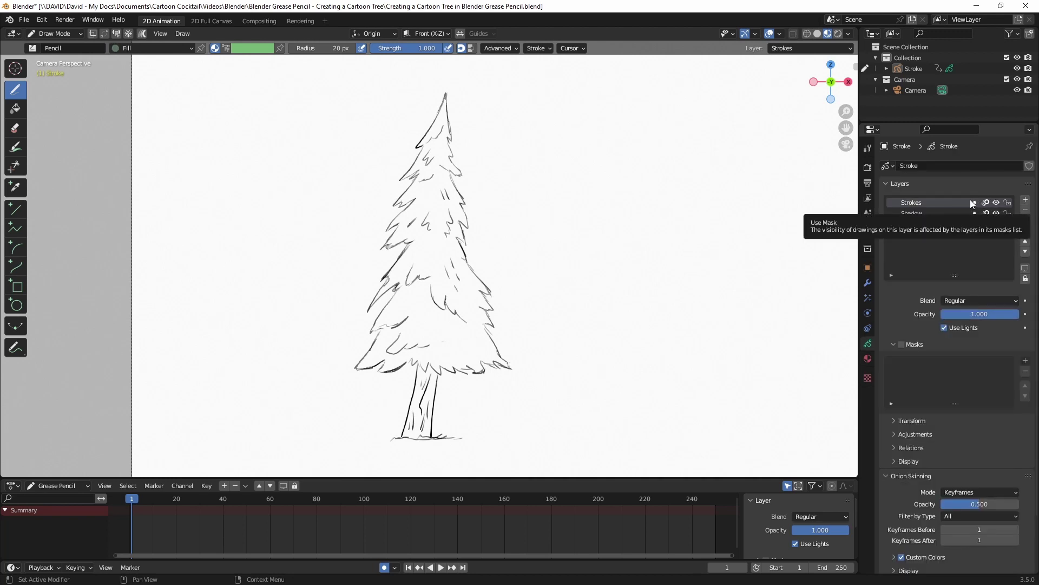
{"action": "left_click", "coordinate": [1008, 203]}
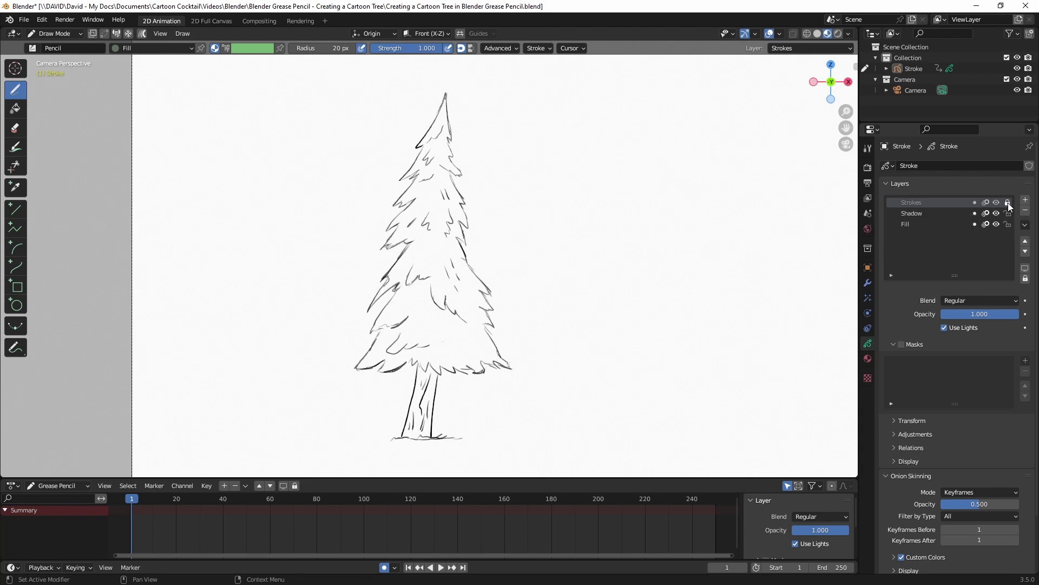
{"action": "left_click", "coordinate": [918, 225]}
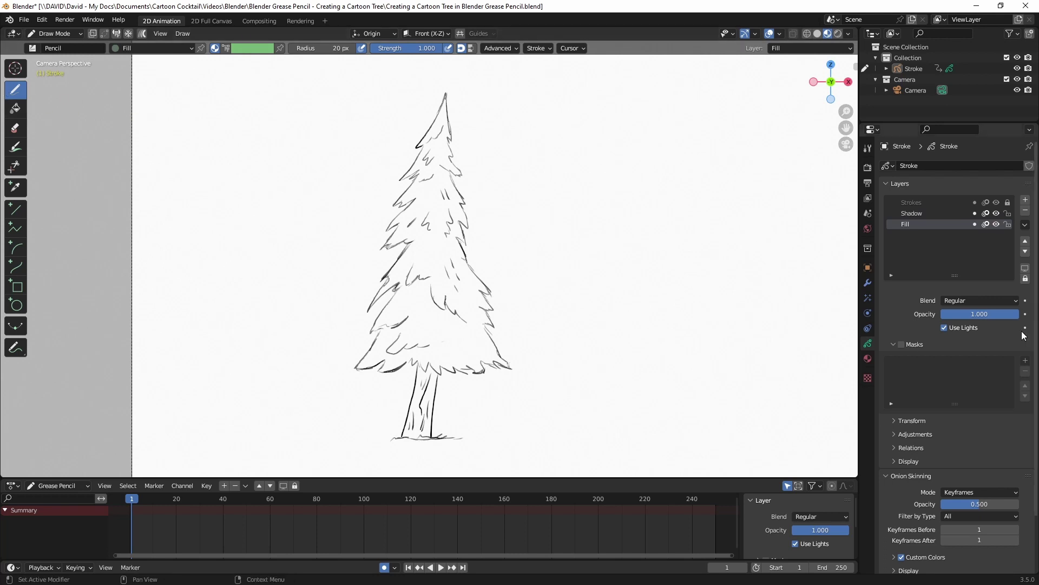
Draw closed shapes in the muted green Fill material inside the foliage outline, covering it from the lower branches up to the tip
{"action": "left_click", "coordinate": [868, 358]}
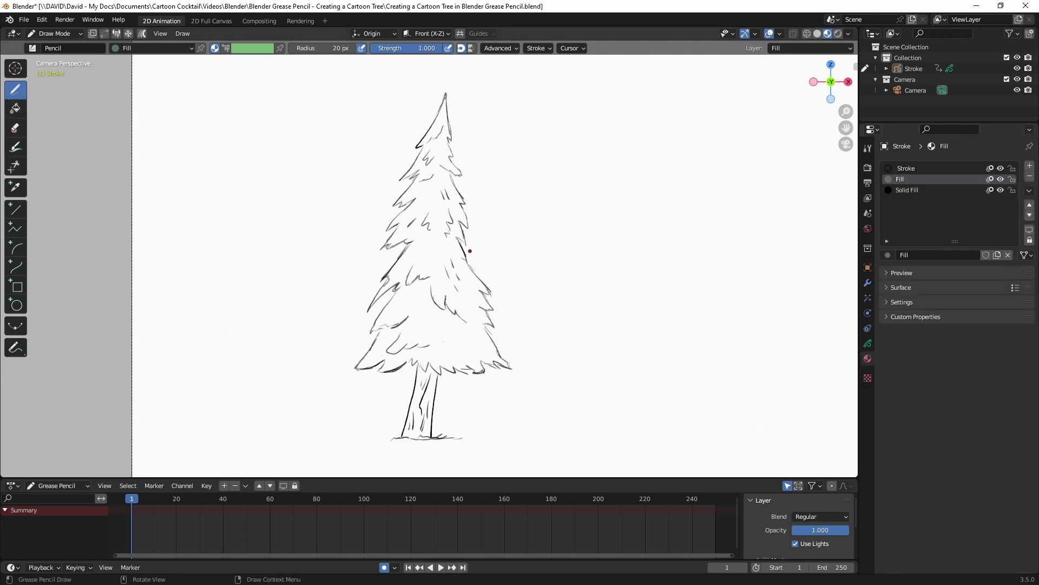
{"action": "scroll", "coordinate": [469, 250], "scroll_direction": "up", "scroll_amount": 7}
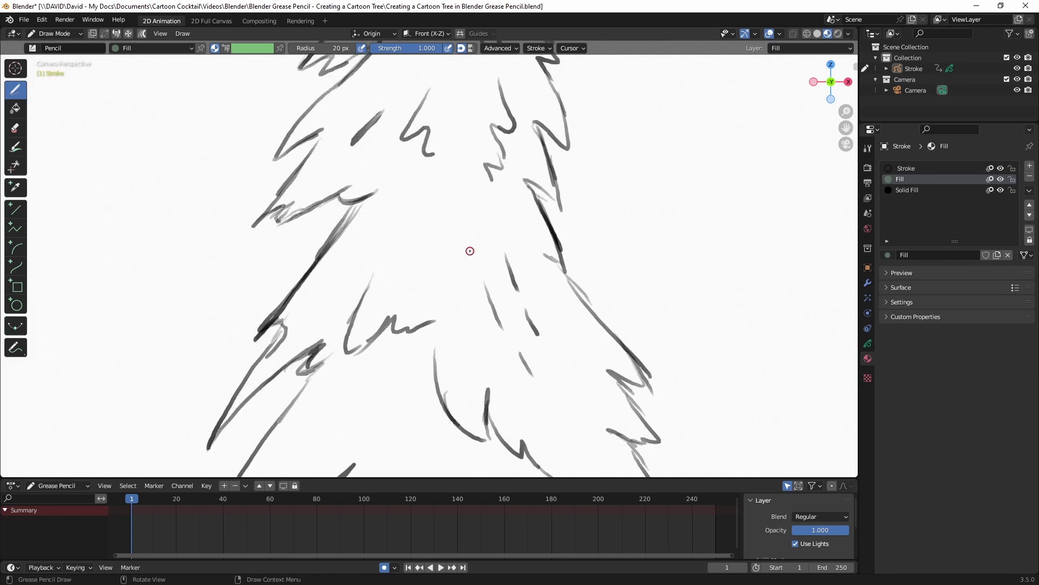
{"action": "mouse_move", "coordinate": [352, 205]}
{"action": "left_mouse_down"}
{"action": "mouse_move", "coordinate": [222, 428]}
{"action": "mouse_move", "coordinate": [500, 298]}
{"action": "left_mouse_up"}
{"action": "middle_click_drag", "start_coordinate": [501, 297], "coordinate": [544, 70], "text": "shift"}
{"action": "left_click_drag", "start_coordinate": [373, 149], "coordinate": [591, 137]}
{"action": "mouse_move", "coordinate": [346, 286]}
{"action": "left_mouse_down"}
{"action": "mouse_move", "coordinate": [319, 409]}
{"action": "mouse_move", "coordinate": [580, 251]}
{"action": "left_mouse_up"}
{"action": "left_click_drag", "start_coordinate": [581, 360], "coordinate": [633, 234]}
{"action": "middle_click_drag", "start_coordinate": [634, 234], "coordinate": [659, 26], "text": "shift"}
{"action": "mouse_move", "coordinate": [460, 184]}
{"action": "left_mouse_down"}
{"action": "mouse_move", "coordinate": [541, 195]}
{"action": "mouse_move", "coordinate": [623, 97]}
{"action": "left_mouse_up"}
{"action": "mouse_move", "coordinate": [660, 62]}
{"action": "left_mouse_down"}
{"action": "mouse_move", "coordinate": [733, 189]}
{"action": "mouse_move", "coordinate": [575, 208]}
{"action": "left_mouse_up"}
{"action": "scroll", "coordinate": [575, 208], "scroll_direction": "up", "scroll_amount": 3}
{"action": "middle_click_drag", "start_coordinate": [575, 208], "coordinate": [563, 184], "text": "shift"}
{"action": "mouse_move", "coordinate": [563, 184]}
{"action": "left_mouse_down"}
{"action": "mouse_move", "coordinate": [638, 313]}
{"action": "mouse_move", "coordinate": [628, 281]}
{"action": "left_mouse_up"}
{"action": "middle_click_drag", "start_coordinate": [610, 139], "coordinate": [621, 429], "text": "shift"}
{"action": "mouse_move", "coordinate": [495, 78]}
{"action": "left_mouse_down"}
{"action": "mouse_move", "coordinate": [532, 195]}
{"action": "mouse_move", "coordinate": [515, 231]}
{"action": "mouse_move", "coordinate": [547, 325]}
{"action": "mouse_move", "coordinate": [527, 391]}
{"action": "mouse_move", "coordinate": [339, 403]}
{"action": "mouse_move", "coordinate": [335, 363]}
{"action": "mouse_move", "coordinate": [361, 299]}
{"action": "mouse_move", "coordinate": [340, 284]}
{"action": "mouse_move", "coordinate": [411, 163]}
{"action": "left_mouse_up"}
{"action": "mouse_move", "coordinate": [524, 120]}
{"action": "middle_mouse_down", "text": "shift"}
{"action": "mouse_move", "coordinate": [464, 178]}
{"action": "mouse_move", "coordinate": [453, 283]}
{"action": "middle_mouse_up", "text": "shift"}
{"action": "mouse_move", "coordinate": [453, 283]}
{"action": "left_mouse_down"}
{"action": "mouse_move", "coordinate": [358, 281]}
{"action": "mouse_move", "coordinate": [428, 251]}
{"action": "left_mouse_up"}
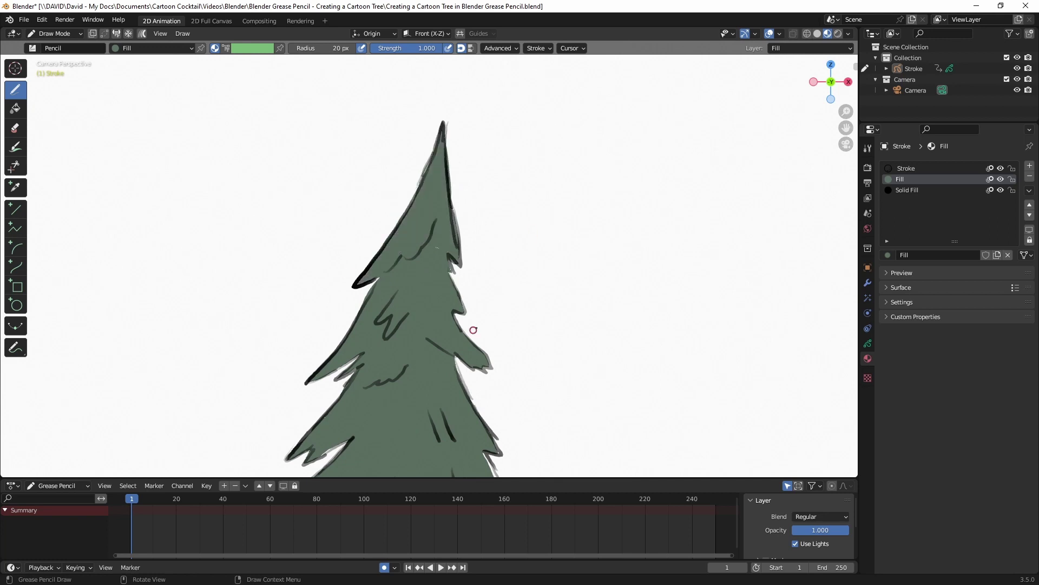
Examine how the foliage fill meets the outline, especially around the branch tips on the tree's right edge
{"action": "scroll", "coordinate": [473, 327], "scroll_direction": "down", "scroll_amount": 5, "text": "shift"}
{"action": "scroll", "coordinate": [472, 298], "scroll_direction": "down", "scroll_amount": 4, "text": "shift"}
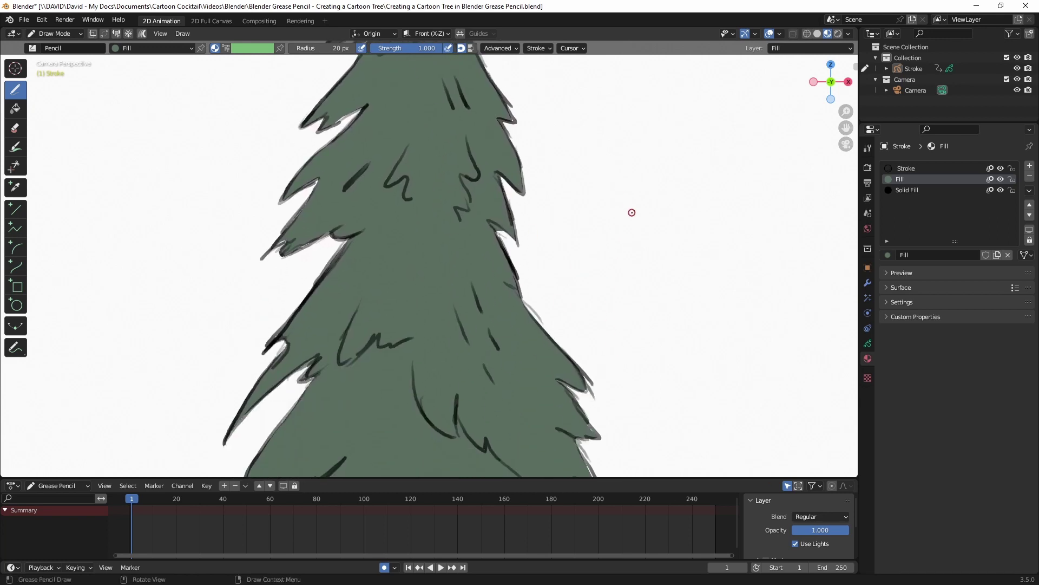
{"action": "scroll", "coordinate": [631, 190], "scroll_direction": "down", "scroll_amount": 5}
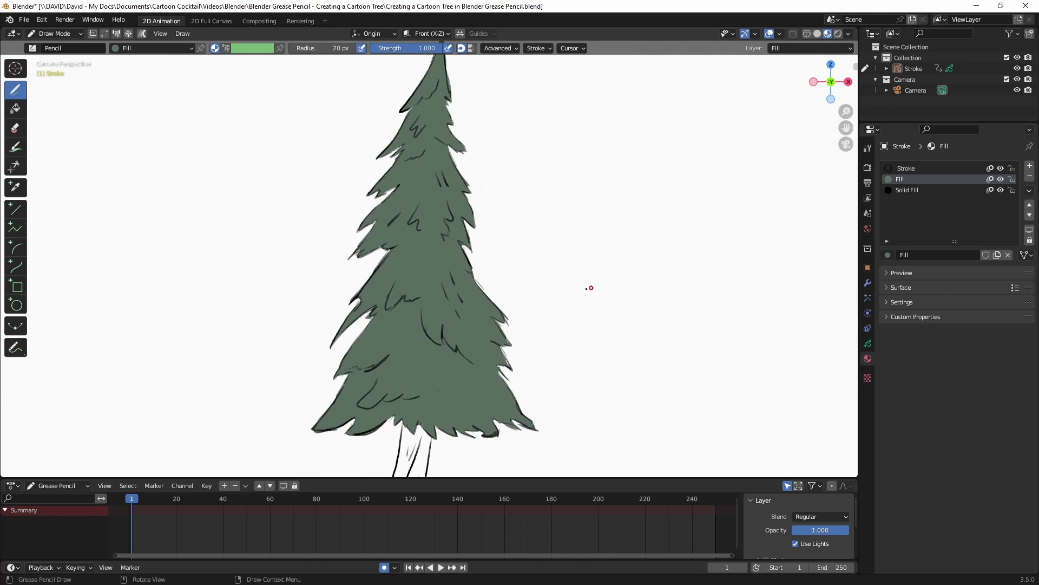
{"action": "scroll", "coordinate": [489, 262], "scroll_direction": "up", "scroll_amount": 5}
{"action": "scroll", "coordinate": [475, 263], "scroll_direction": "up", "scroll_amount": 5}
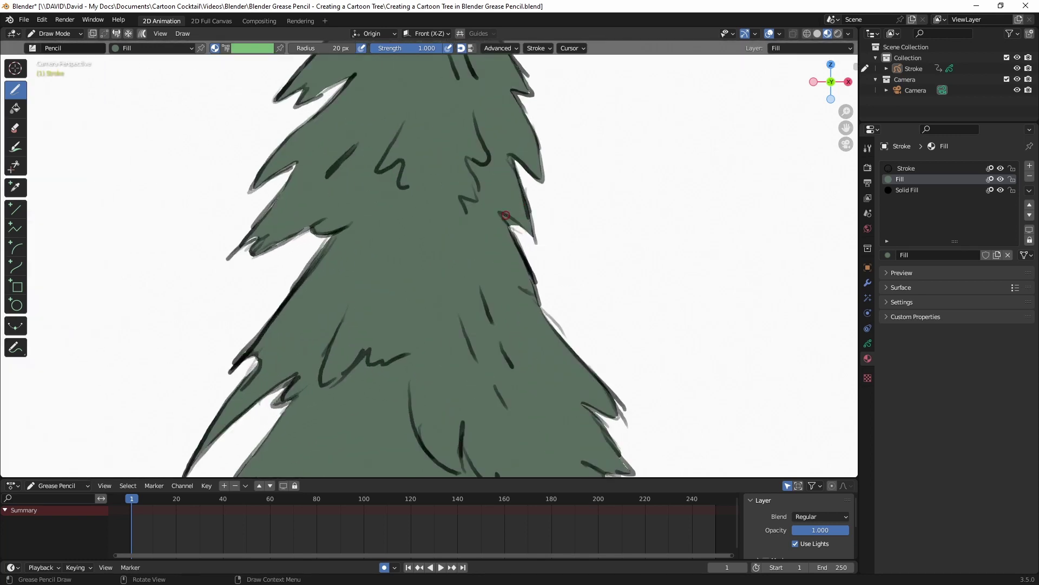
{"action": "middle_click_drag", "start_coordinate": [708, 194], "coordinate": [520, 255], "text": "shift"}
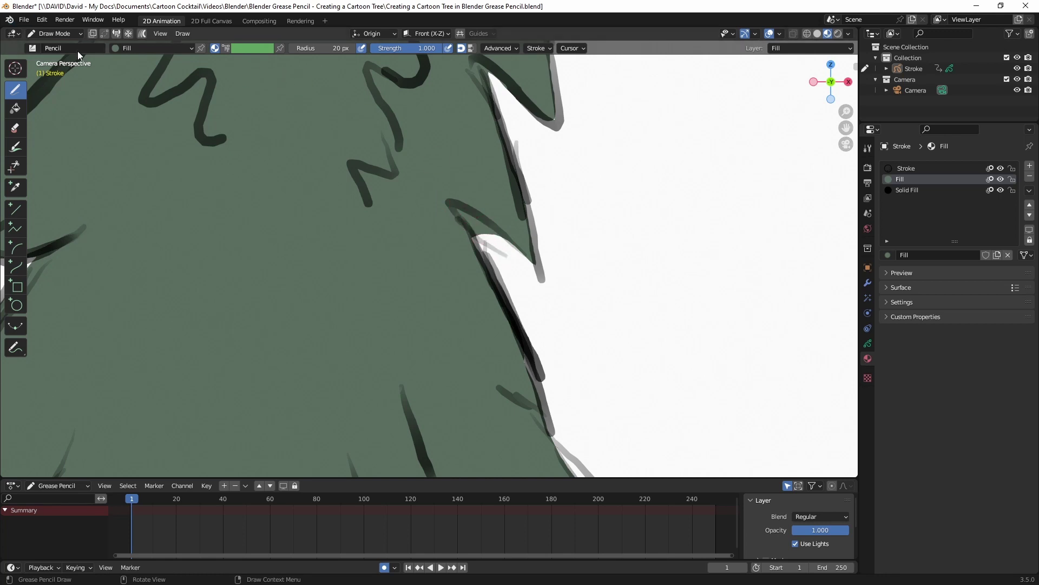
Try to reshape the foliage fill in Edit Mode by moving a single edge point into the branch notch on the tree's right side
{"action": "left_click", "coordinate": [63, 35]}
{"action": "left_click", "coordinate": [63, 54]}
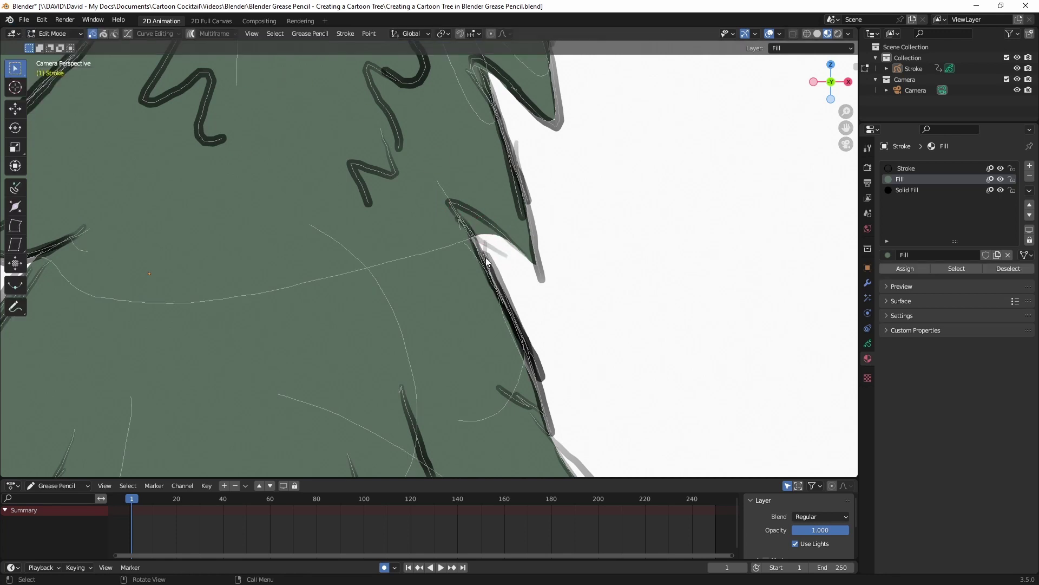
{"action": "left_click", "coordinate": [486, 235]}
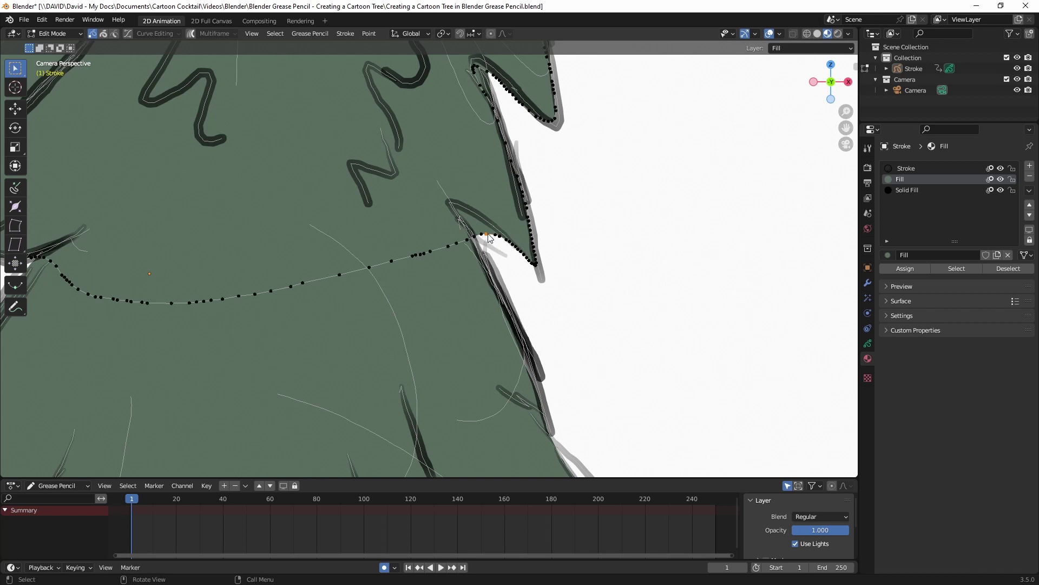
{"action": "left_click_drag", "start_coordinate": [469, 205], "coordinate": [490, 239]}
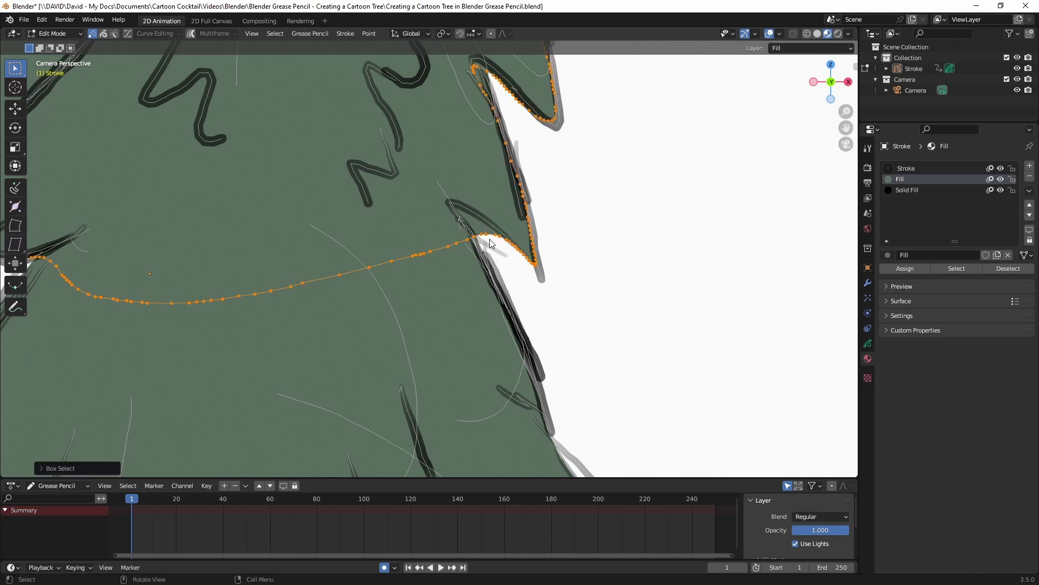
{"action": "left_click", "coordinate": [485, 235]}
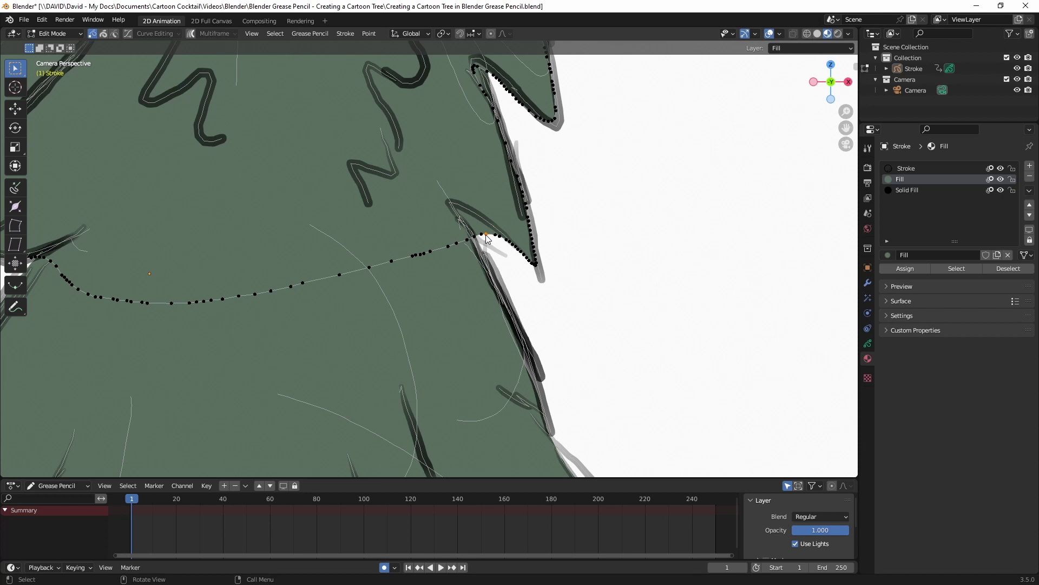
{"action": "left_click_drag", "start_coordinate": [486, 235], "coordinate": [458, 205]}
{"action": "key", "text": "ctrl+z"}
In Sculpt Mode, use the Grab brush at a 19 px radius to pull the fill edge up into the right-side branch notch
{"action": "left_click", "coordinate": [56, 31]}
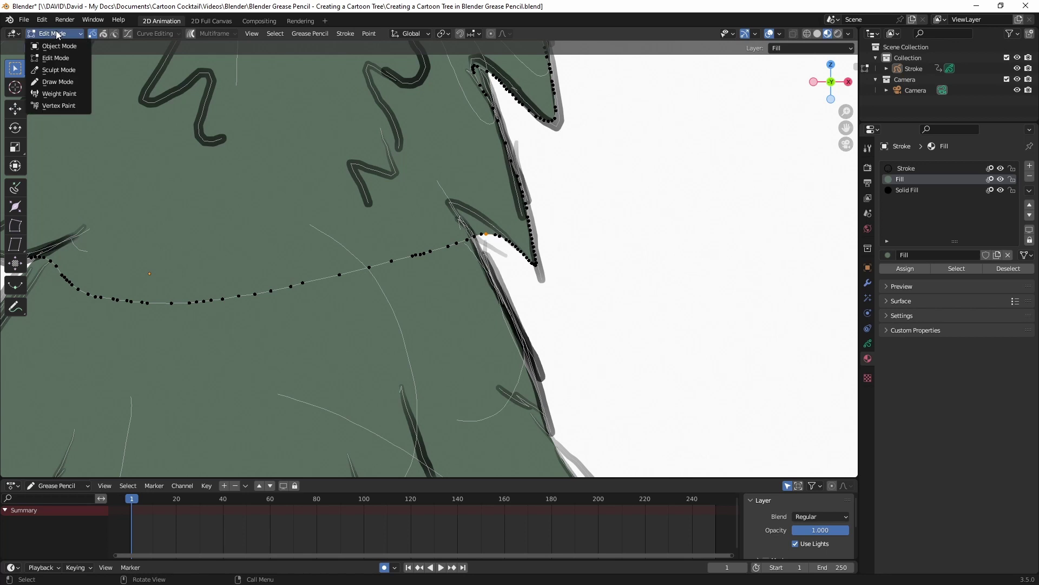
{"action": "left_click", "coordinate": [56, 71]}
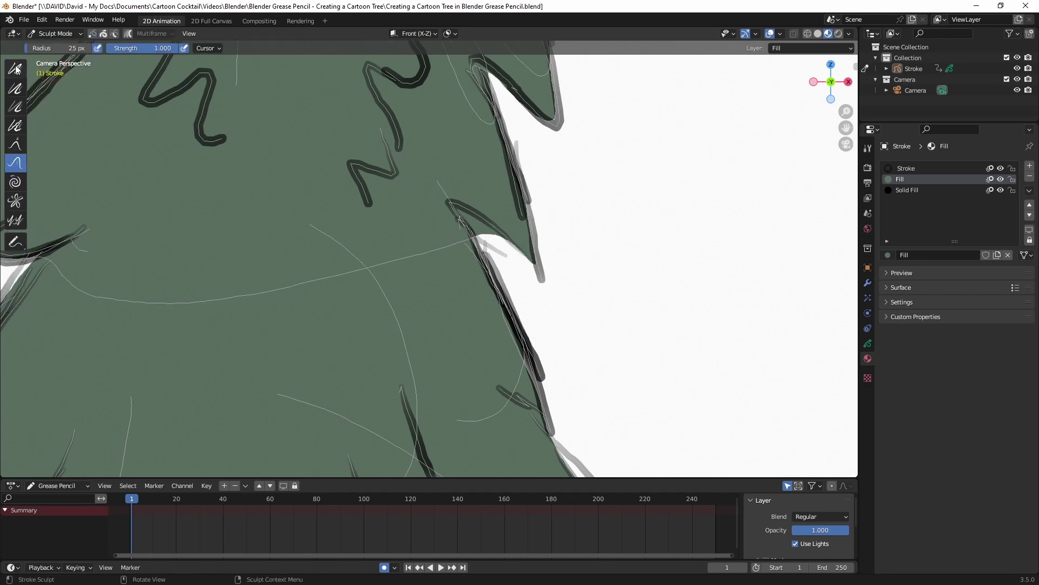
{"action": "left_click", "coordinate": [15, 144]}
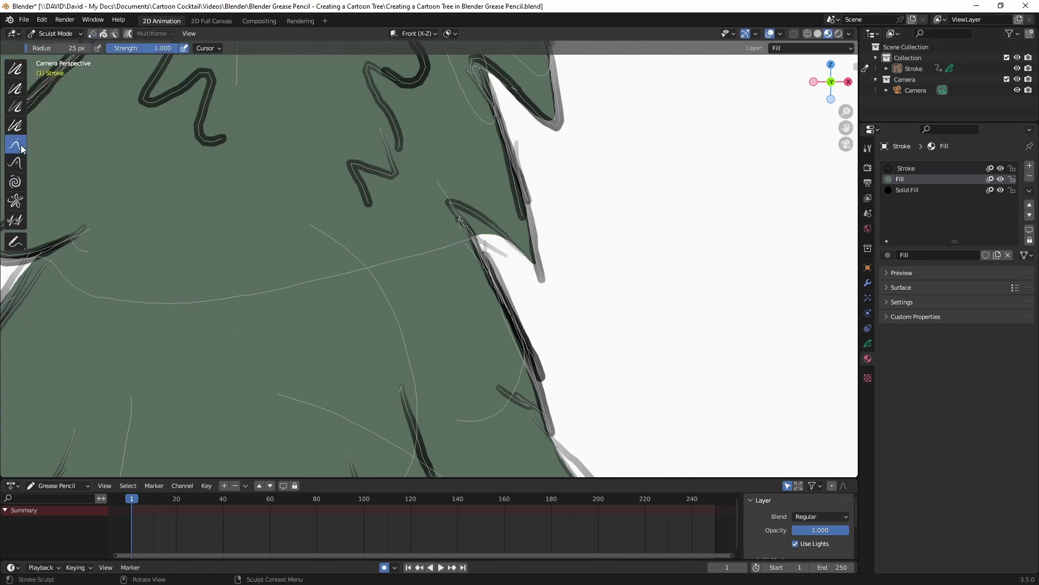
{"action": "key", "text": "f"}
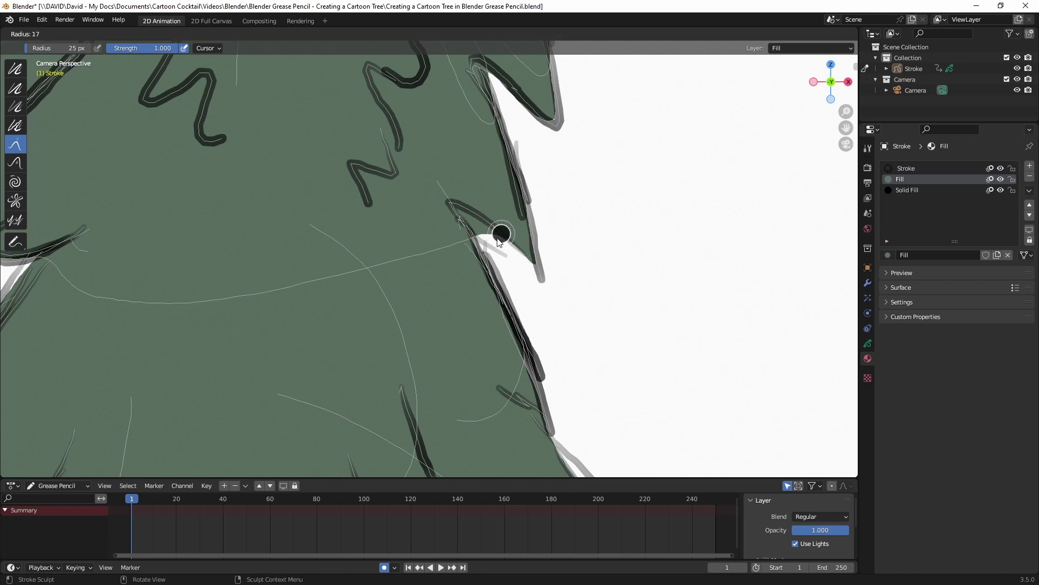
{"action": "left_click", "coordinate": [499, 241]}
{"action": "left_click_drag", "start_coordinate": [487, 228], "coordinate": [461, 214]}
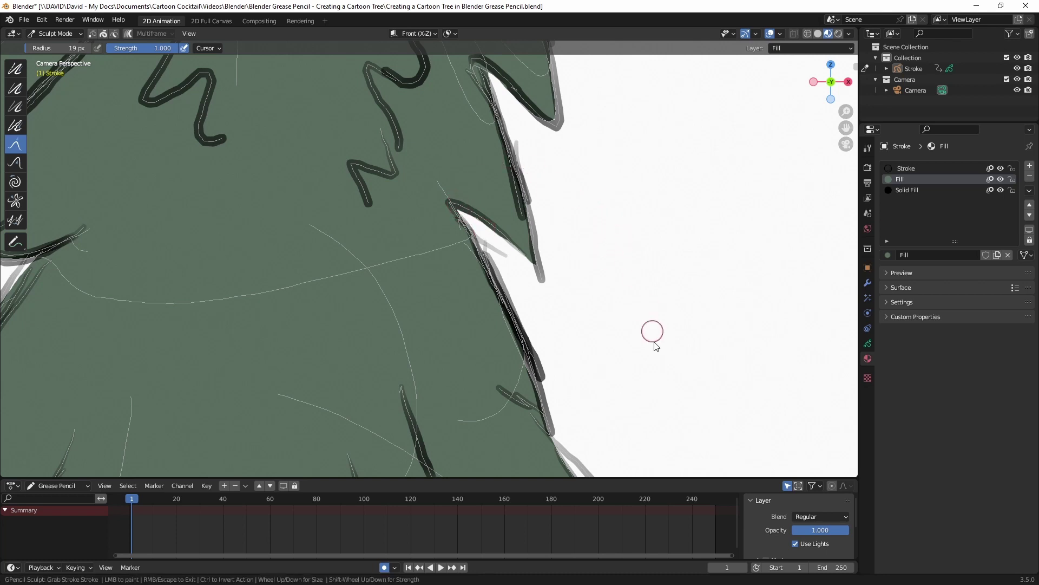
Grab the fill edge at the next branch tip up the right side and the opposite left branch, fitting it to the outline
{"action": "middle_click_drag", "start_coordinate": [640, 218], "coordinate": [636, 320], "text": "shift"}
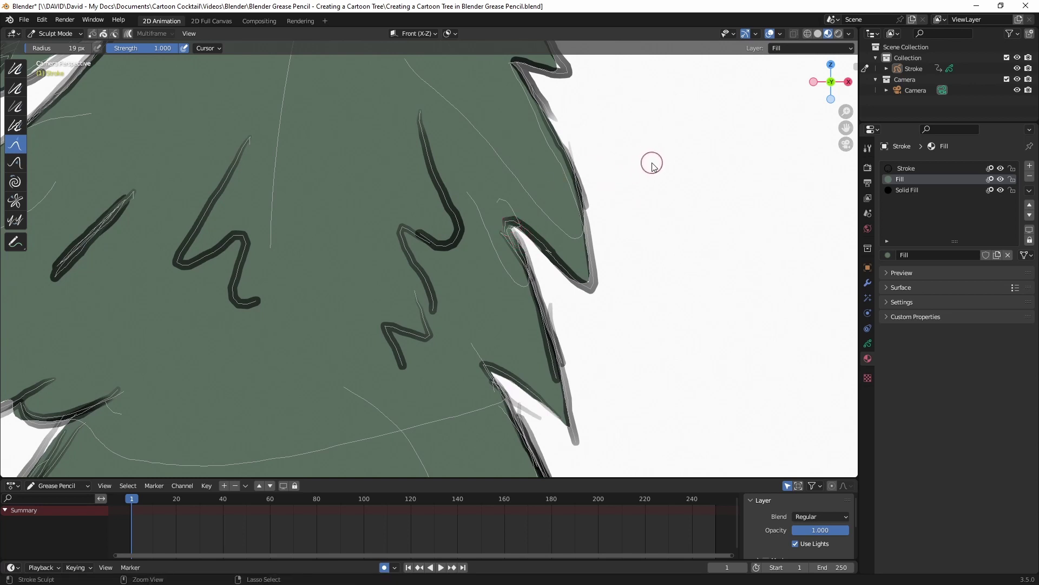
{"action": "middle_click_drag", "start_coordinate": [657, 169], "coordinate": [675, 307], "text": "shift"}
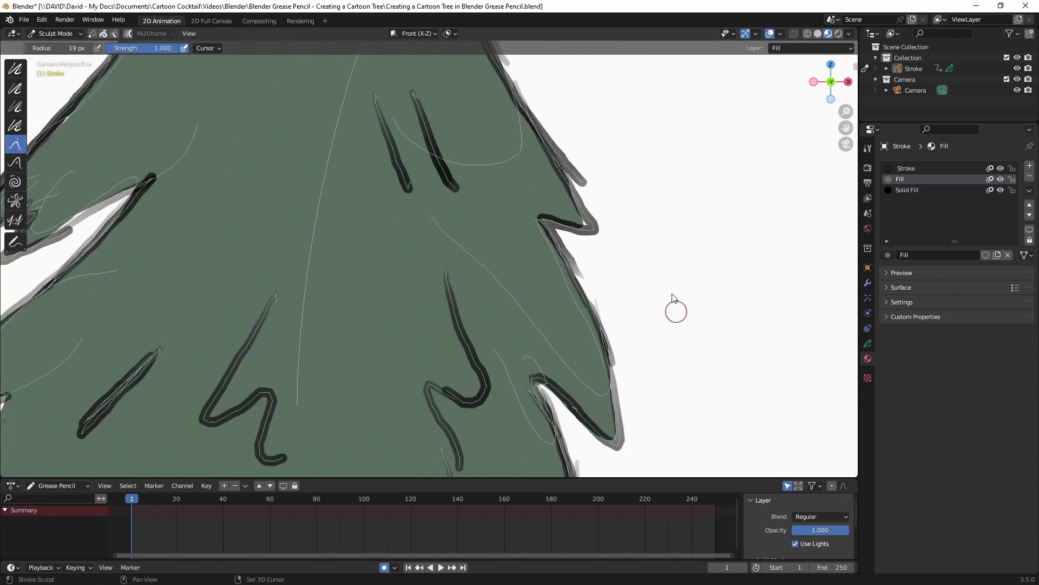
{"action": "left_click_drag", "start_coordinate": [569, 215], "coordinate": [597, 230]}
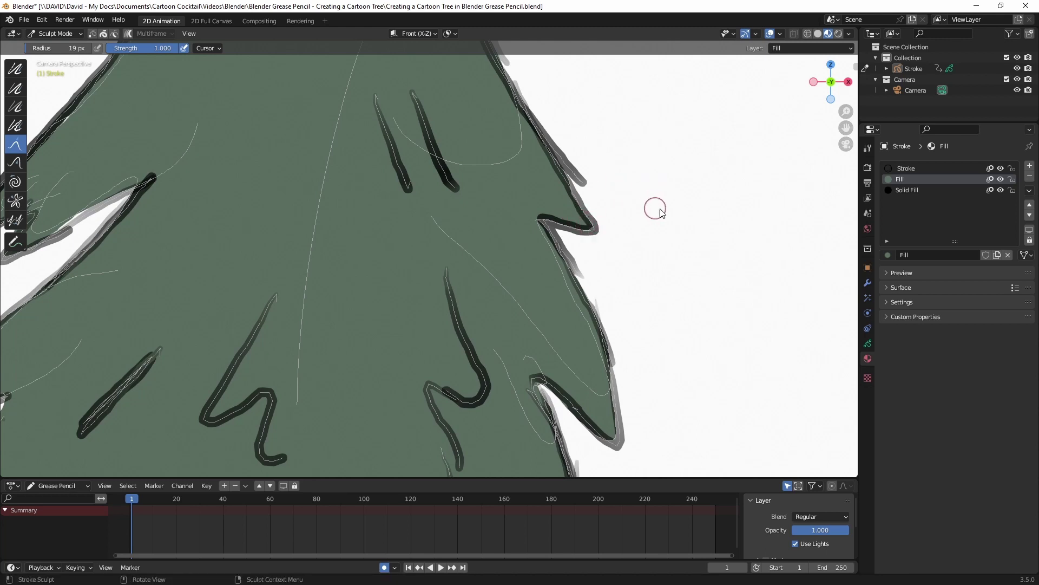
{"action": "middle_click_drag", "start_coordinate": [668, 204], "coordinate": [797, 246], "text": "shift"}
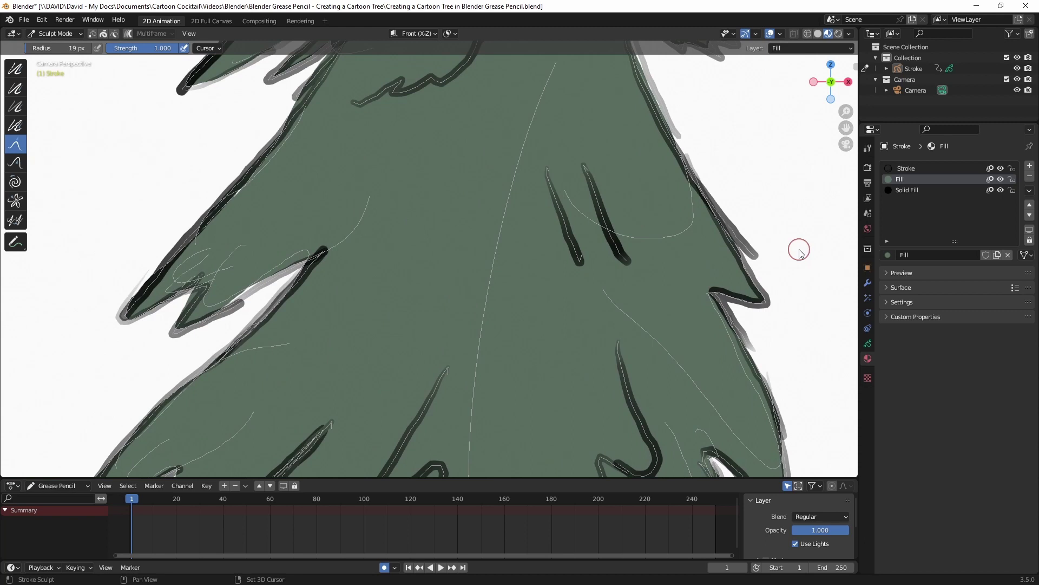
{"action": "left_click_drag", "start_coordinate": [242, 282], "coordinate": [238, 297]}
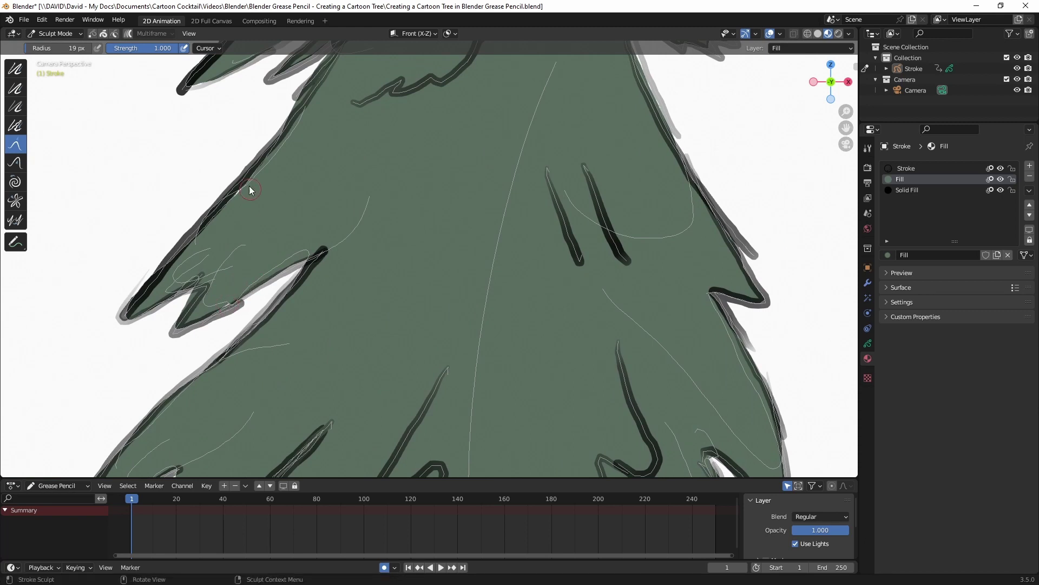
Grab the fill edges around the uppermost branches near the treetop, including the small right-hand notch, to fit the outline
{"action": "middle_click_drag", "start_coordinate": [772, 181], "coordinate": [622, 547], "text": "shift"}
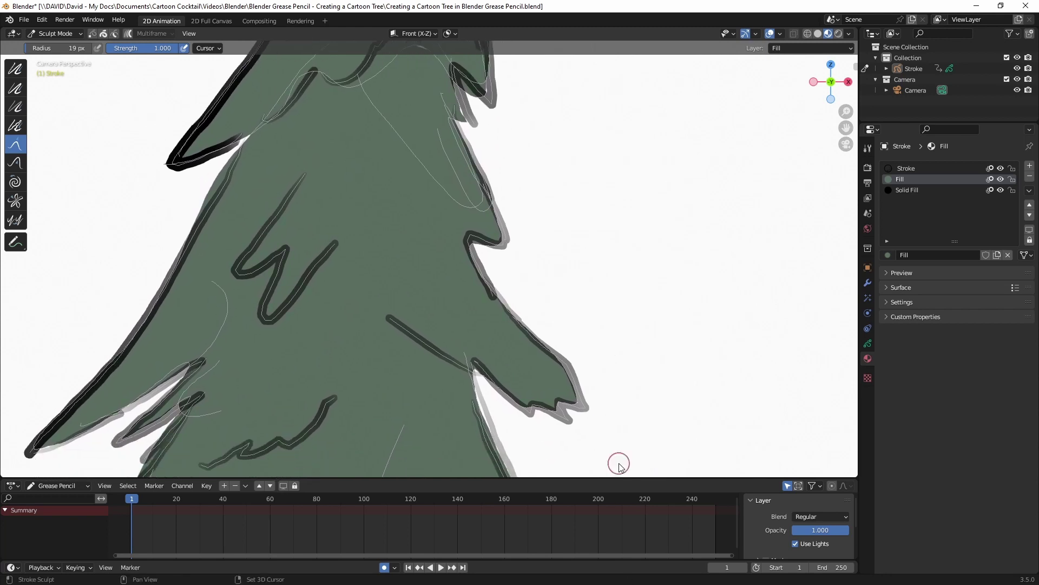
{"action": "mouse_move", "coordinate": [640, 157]}
{"action": "middle_mouse_down", "text": "shift"}
{"action": "mouse_move", "coordinate": [633, 181]}
{"action": "mouse_move", "coordinate": [678, 364]}
{"action": "middle_mouse_up", "text": "shift"}
{"action": "mouse_move", "coordinate": [459, 282]}
{"action": "left_mouse_down"}
{"action": "mouse_move", "coordinate": [476, 267]}
{"action": "mouse_move", "coordinate": [469, 295]}
{"action": "left_mouse_up"}
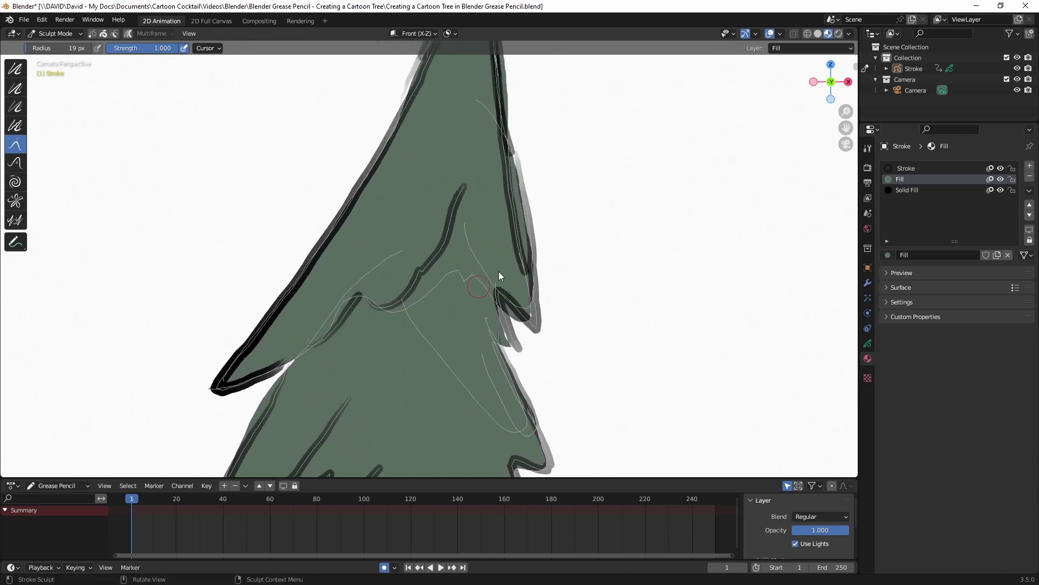
{"action": "mouse_move", "coordinate": [622, 186]}
{"action": "middle_mouse_down", "text": "shift"}
{"action": "mouse_move", "coordinate": [623, 324]}
{"action": "mouse_move", "coordinate": [615, 315]}
{"action": "mouse_move", "coordinate": [610, 344]}
{"action": "mouse_move", "coordinate": [652, 209]}
{"action": "middle_mouse_up", "text": "shift"}
{"action": "mouse_move", "coordinate": [520, 338]}
{"action": "left_mouse_down"}
{"action": "mouse_move", "coordinate": [536, 366]}
{"action": "mouse_move", "coordinate": [502, 355]}
{"action": "mouse_move", "coordinate": [514, 392]}
{"action": "mouse_move", "coordinate": [512, 382]}
{"action": "left_mouse_up"}
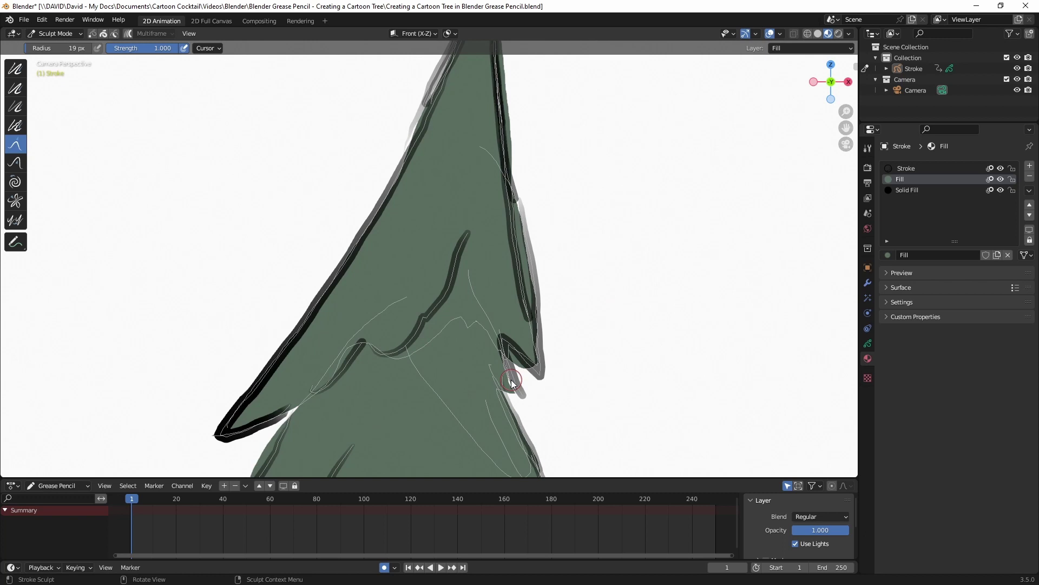
Return to Draw Mode and review the corrected foliage fill on the whole tree
{"action": "left_click", "coordinate": [60, 32]}
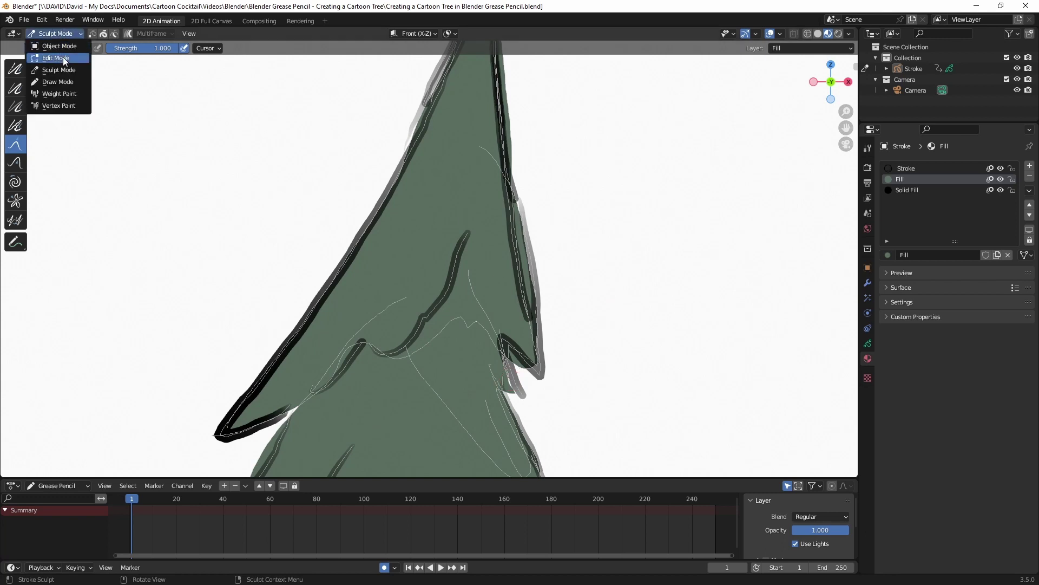
{"action": "left_click", "coordinate": [58, 81]}
{"action": "scroll", "coordinate": [501, 286], "scroll_direction": "down", "scroll_amount": 6}
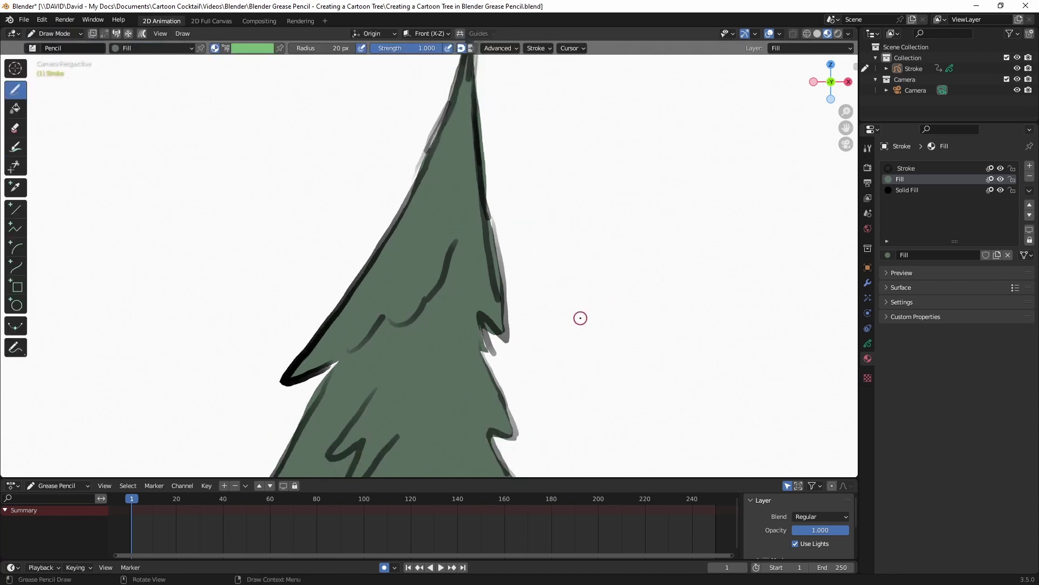
{"action": "key", "text": "Home"}
{"action": "scroll", "coordinate": [548, 324], "scroll_direction": "up", "scroll_amount": 5}
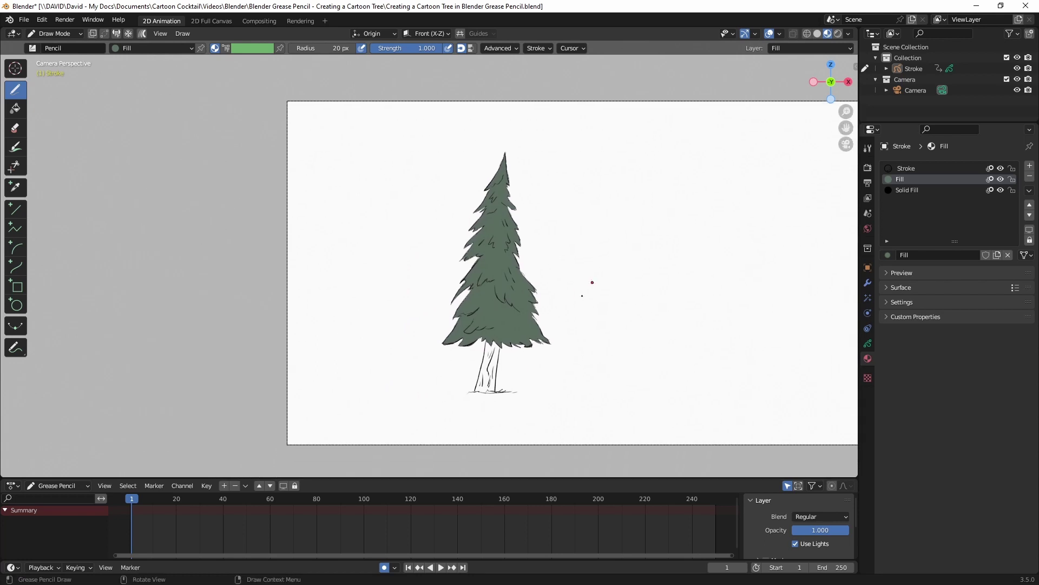
{"action": "scroll", "coordinate": [510, 389], "scroll_direction": "up", "scroll_amount": 5}
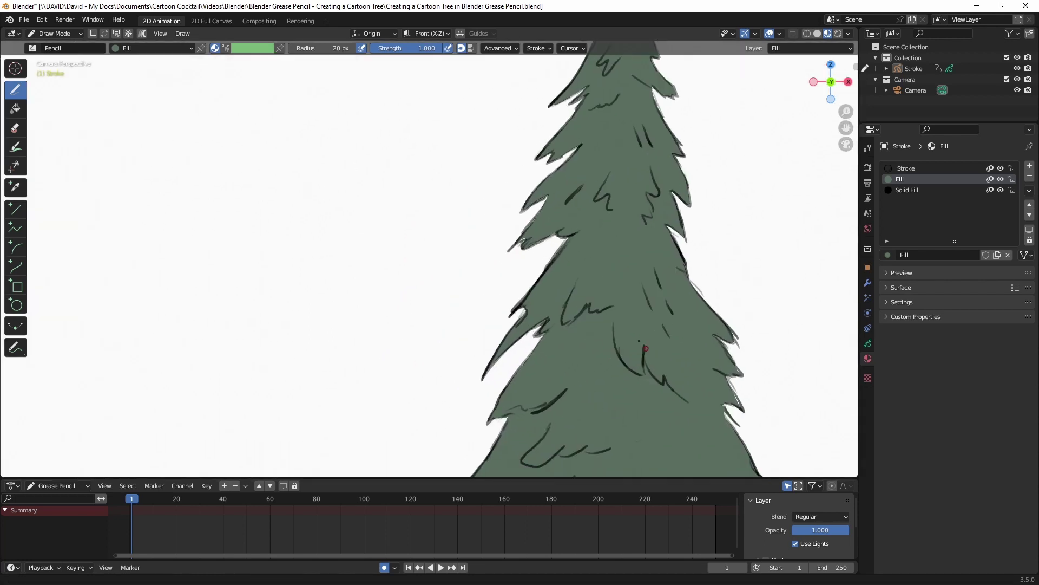
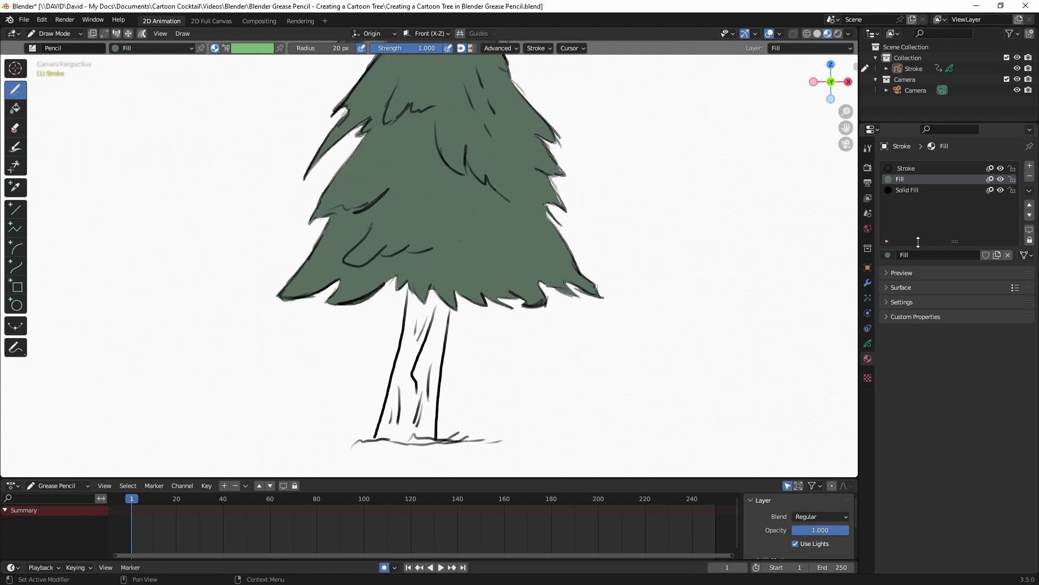
Add a new material slot with a new material named Trunk Fill
{"action": "left_click", "coordinate": [1030, 167]}
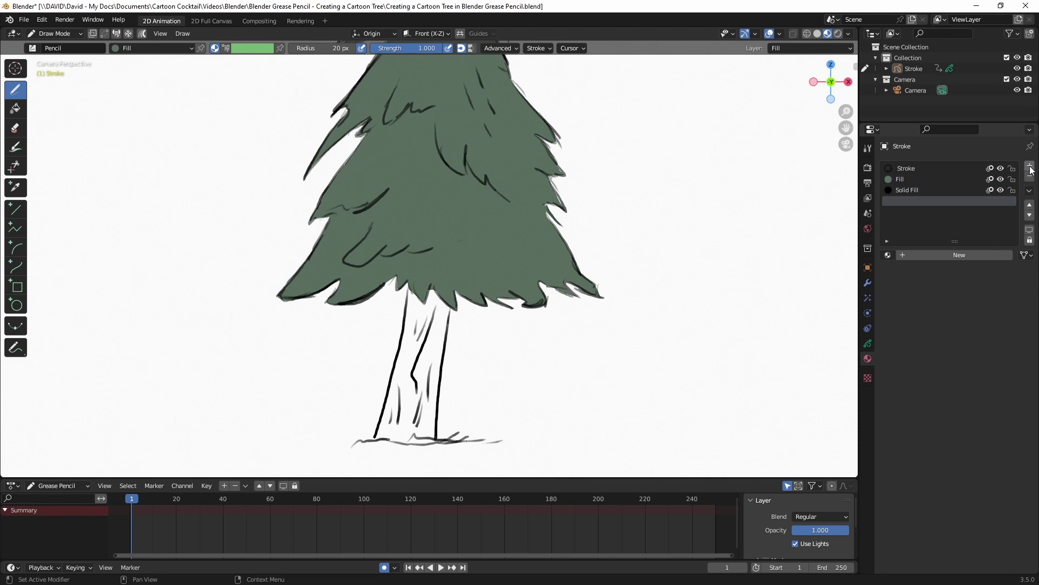
{"action": "left_click", "coordinate": [957, 253]}
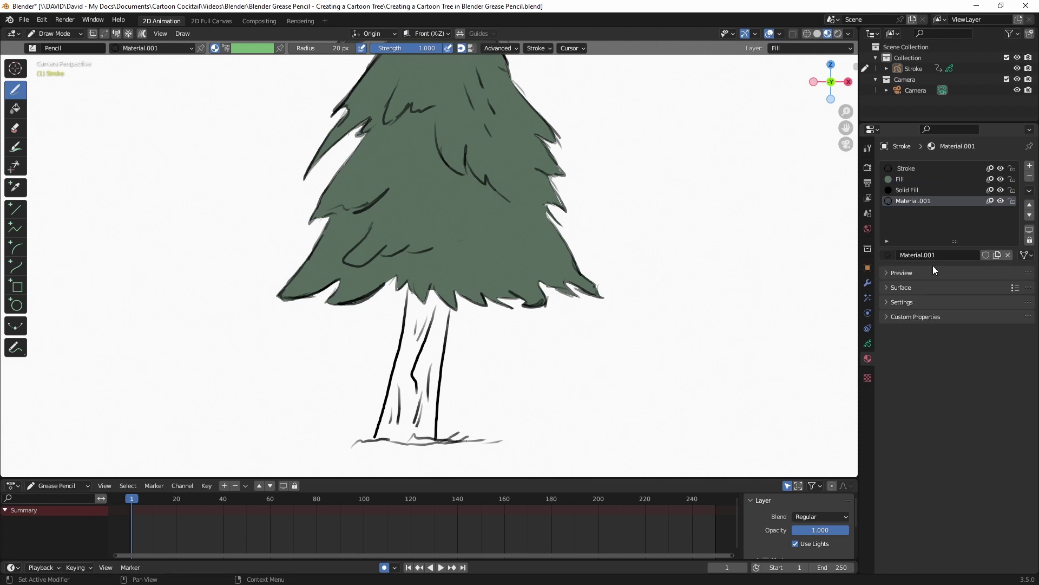
{"action": "left_click", "coordinate": [941, 255]}
{"action": "type", "text": "Trunk Fill"}
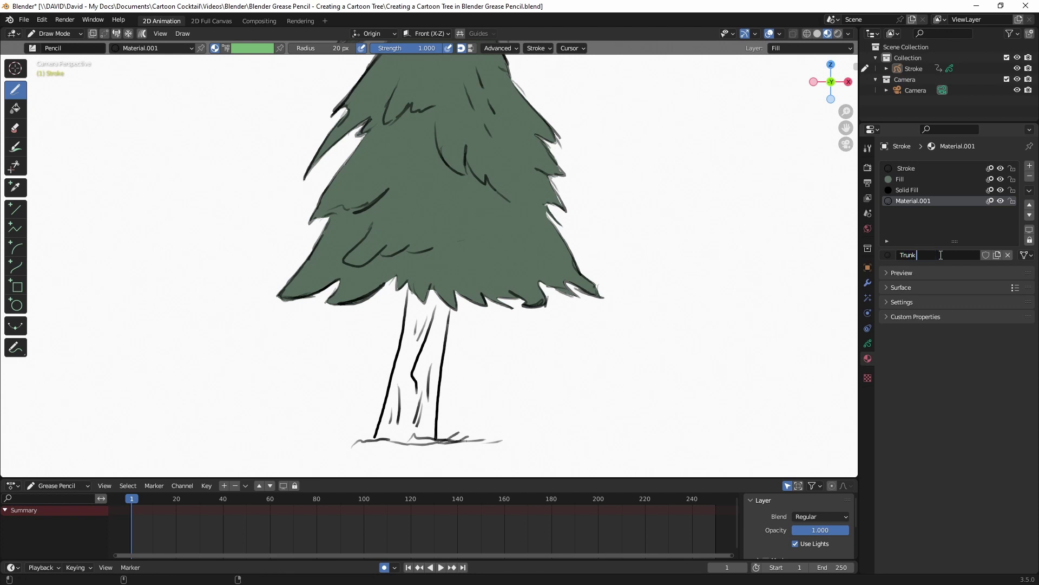
{"action": "key", "text": "Return"}
Set Trunk Fill to fill only, with its stroke disabled and a dark brown fill base color
{"action": "left_click", "coordinate": [886, 287]}
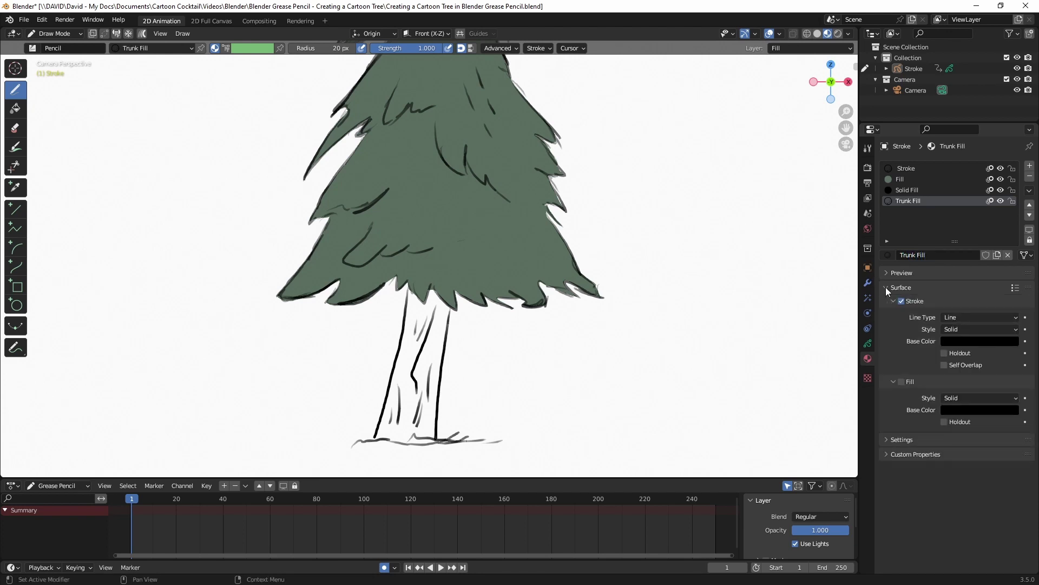
{"action": "left_click", "coordinate": [902, 383]}
{"action": "left_click", "coordinate": [983, 408]}
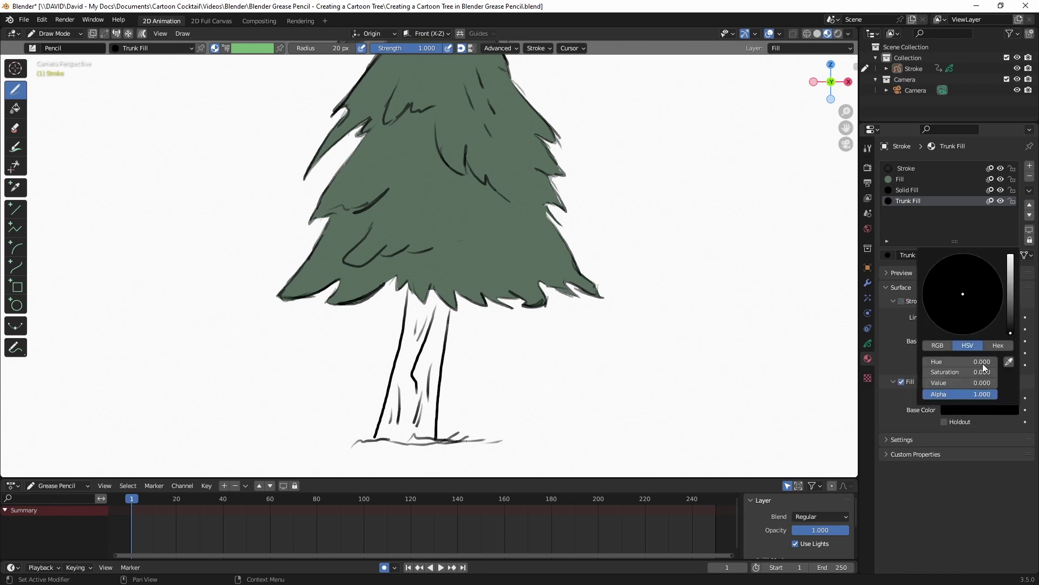
{"action": "left_click", "coordinate": [1010, 306]}
{"action": "left_click", "coordinate": [932, 295]}
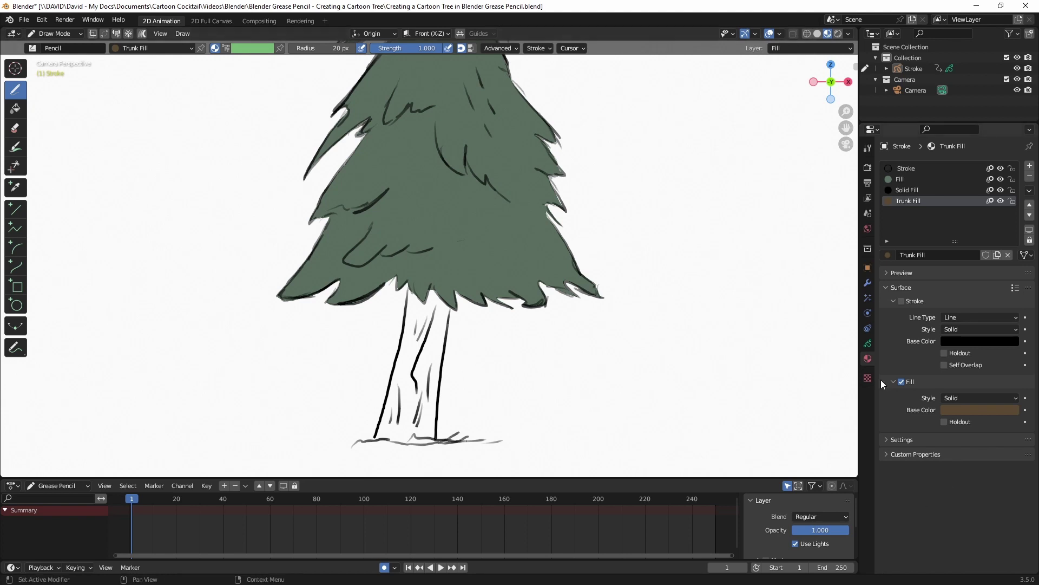
Draw a closed Trunk Fill shape on the Fill layer, covering the trunk from the foliage's lower edge to the ground line
{"action": "left_click", "coordinate": [869, 343]}
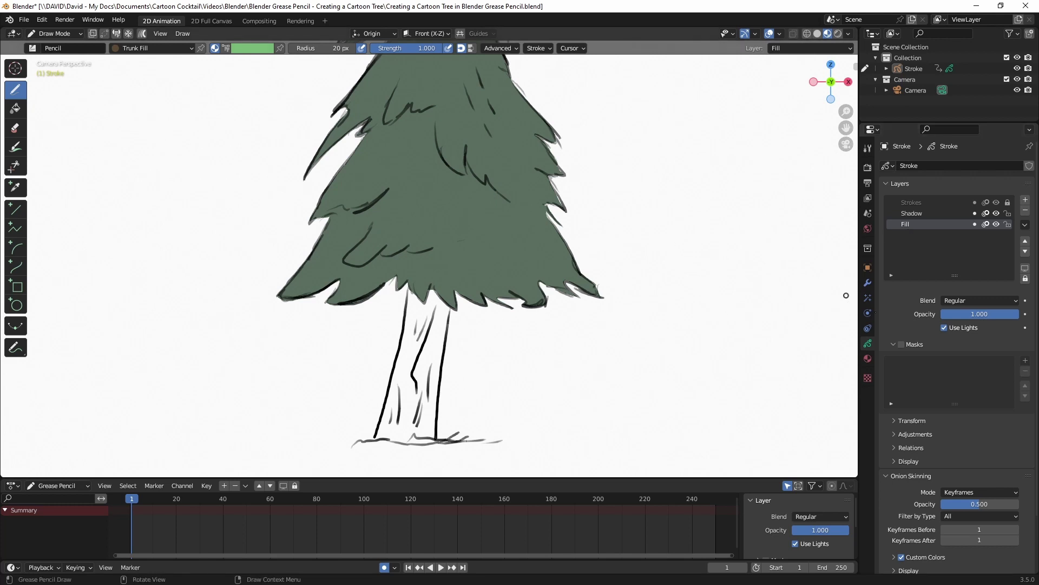
{"action": "left_click", "coordinate": [868, 359]}
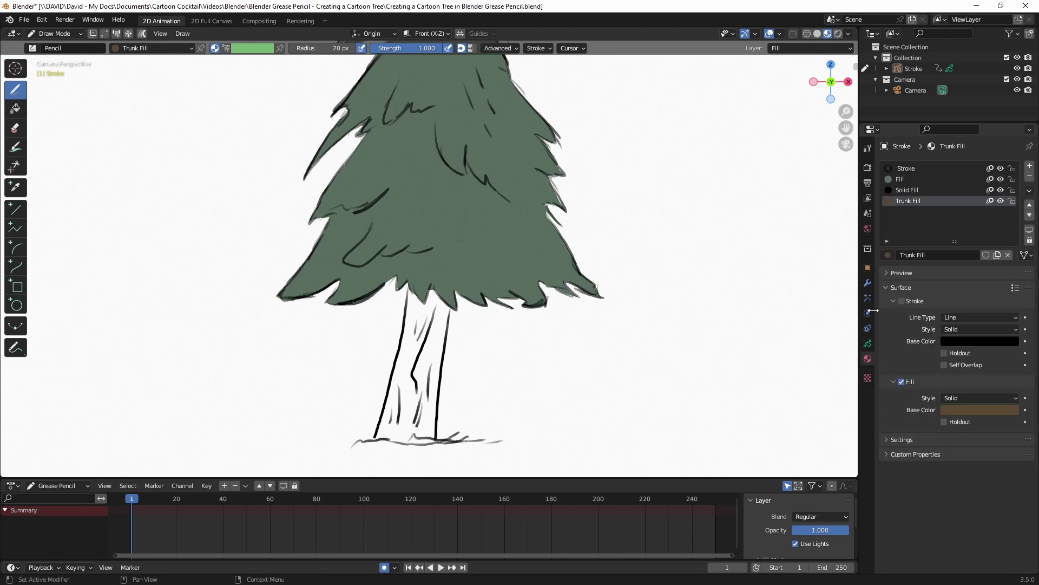
{"action": "left_click", "coordinate": [868, 342]}
{"action": "scroll", "coordinate": [421, 370], "scroll_direction": "up", "scroll_amount": 3}
{"action": "middle_click_drag", "start_coordinate": [421, 370], "coordinate": [460, 201], "text": "shift"}
{"action": "mouse_move", "coordinate": [435, 139]}
{"action": "left_mouse_down"}
{"action": "mouse_move", "coordinate": [382, 403]}
{"action": "mouse_move", "coordinate": [442, 394]}
{"action": "mouse_move", "coordinate": [480, 362]}
{"action": "mouse_move", "coordinate": [505, 178]}
{"action": "mouse_move", "coordinate": [474, 145]}
{"action": "mouse_move", "coordinate": [439, 150]}
{"action": "left_mouse_up"}
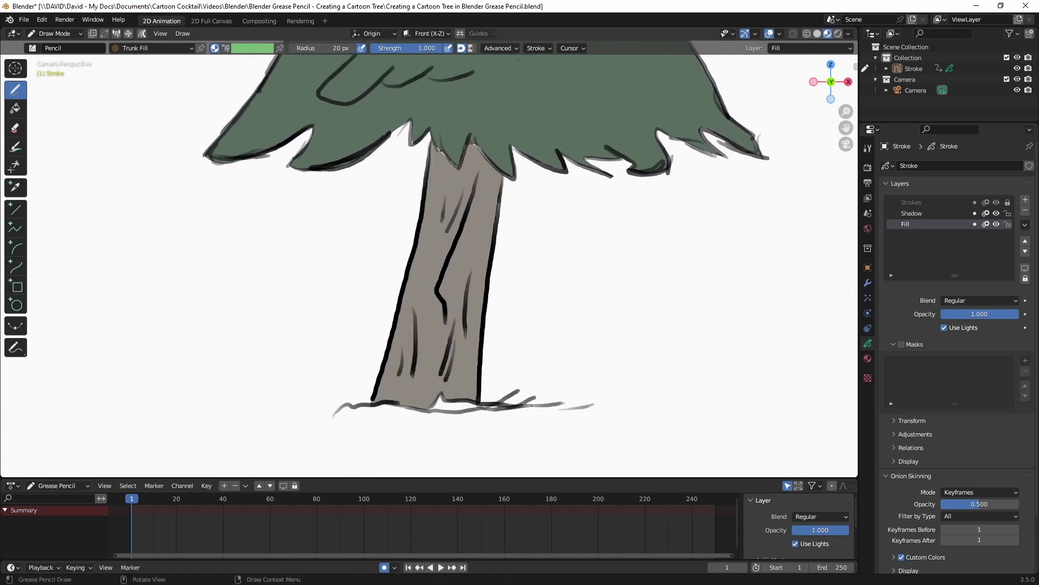
Lighten the Trunk Fill material's fill base color to a paler, greyish brown
{"action": "scroll", "coordinate": [476, 254], "scroll_direction": "down", "scroll_amount": 4}
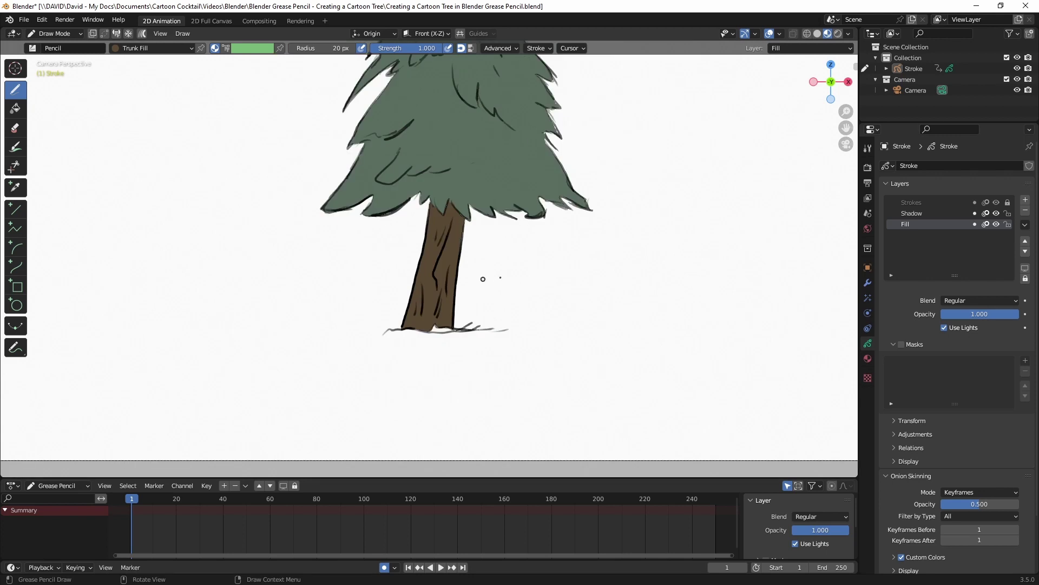
{"action": "left_click", "coordinate": [868, 358]}
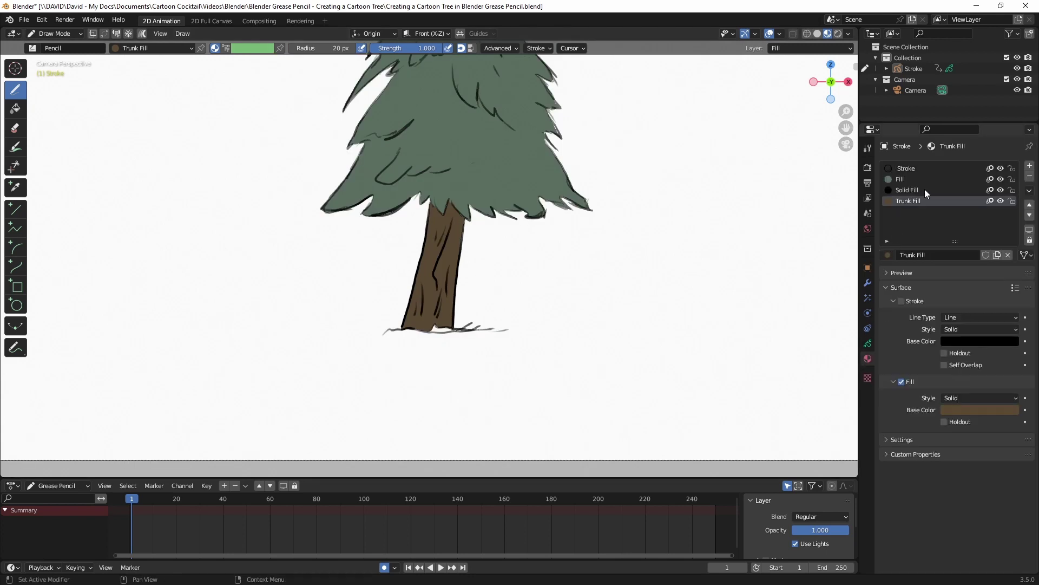
{"action": "left_click", "coordinate": [980, 413]}
{"action": "left_click_drag", "start_coordinate": [1011, 304], "coordinate": [1011, 290]}
{"action": "left_click_drag", "start_coordinate": [954, 306], "coordinate": [957, 304]}
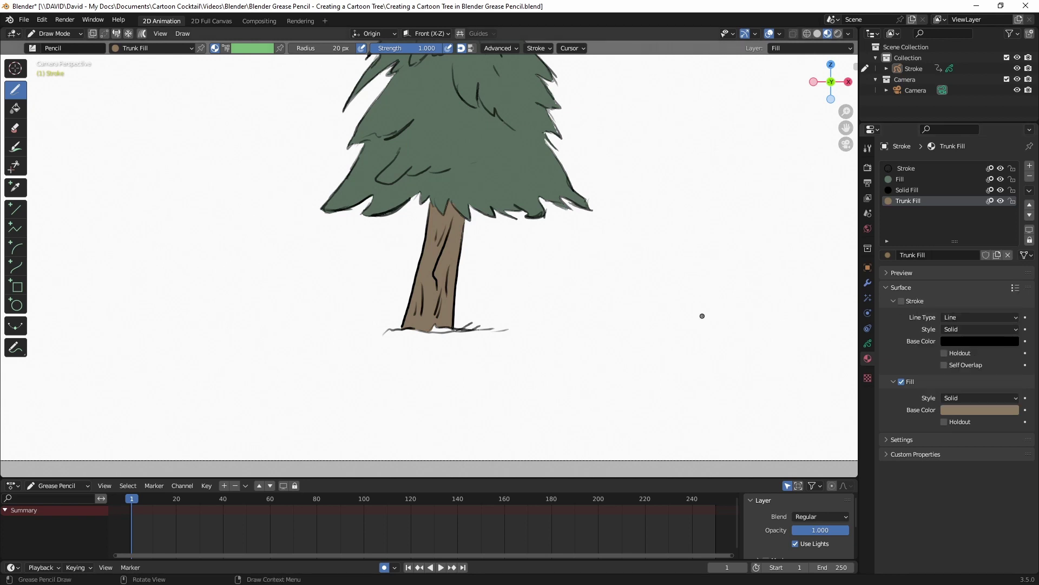
Draw a closed, irregular ground patch around the trunk's base on the Fill layer, using the green Fill material
{"action": "middle_click_drag", "start_coordinate": [702, 314], "coordinate": [778, 315], "text": "shift"}
{"action": "left_click", "coordinate": [904, 180]}
{"action": "scroll", "coordinate": [552, 331], "scroll_direction": "up", "scroll_amount": 3}
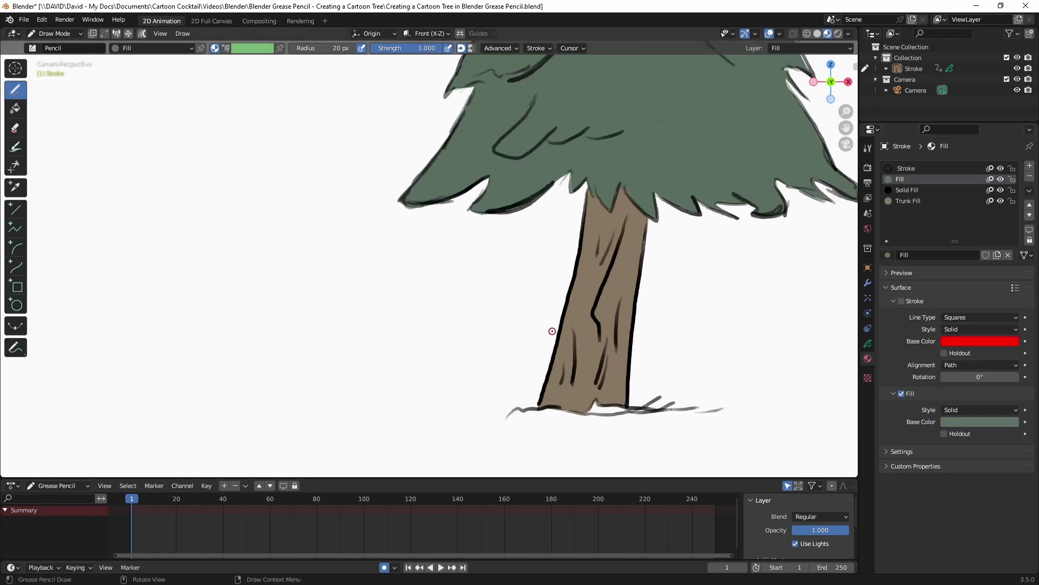
{"action": "scroll", "coordinate": [552, 330], "scroll_direction": "up", "scroll_amount": 2}
{"action": "middle_click_drag", "start_coordinate": [552, 331], "coordinate": [454, 228], "text": "shift"}
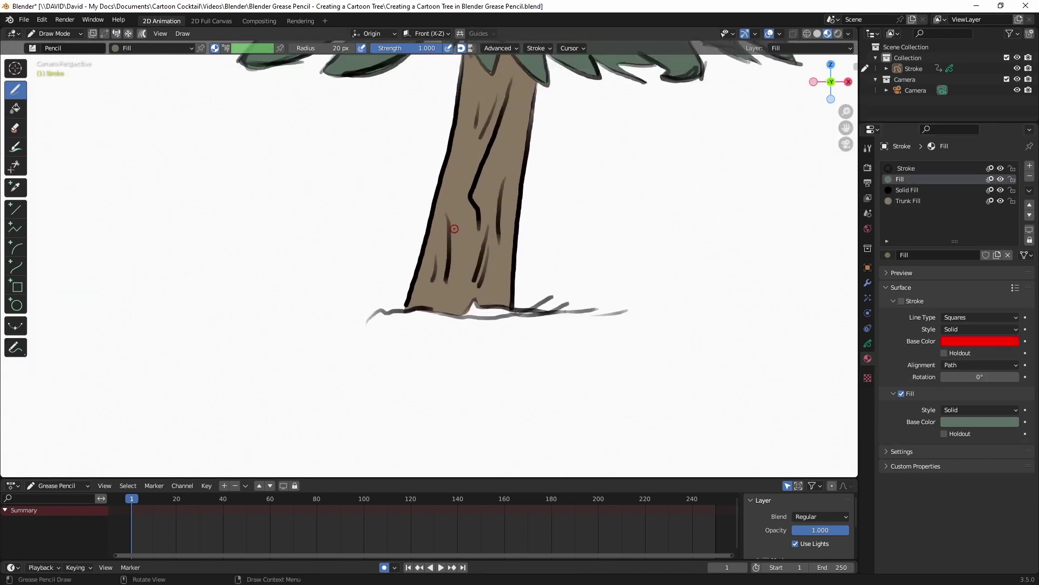
{"action": "mouse_move", "coordinate": [245, 330]}
{"action": "left_mouse_down"}
{"action": "mouse_move", "coordinate": [317, 334]}
{"action": "mouse_move", "coordinate": [374, 313]}
{"action": "mouse_move", "coordinate": [616, 312]}
{"action": "mouse_move", "coordinate": [498, 360]}
{"action": "mouse_move", "coordinate": [244, 331]}
{"action": "left_mouse_up"}
{"action": "key", "text": "Home"}
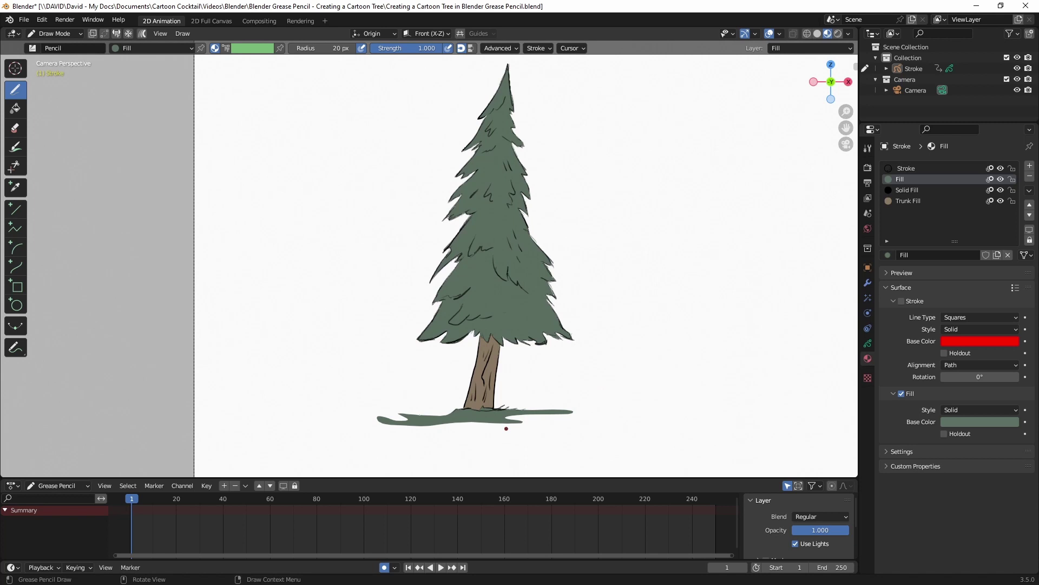
Lighten the Fill material's fill base color to a paler grey-green
{"action": "left_click", "coordinate": [868, 343]}
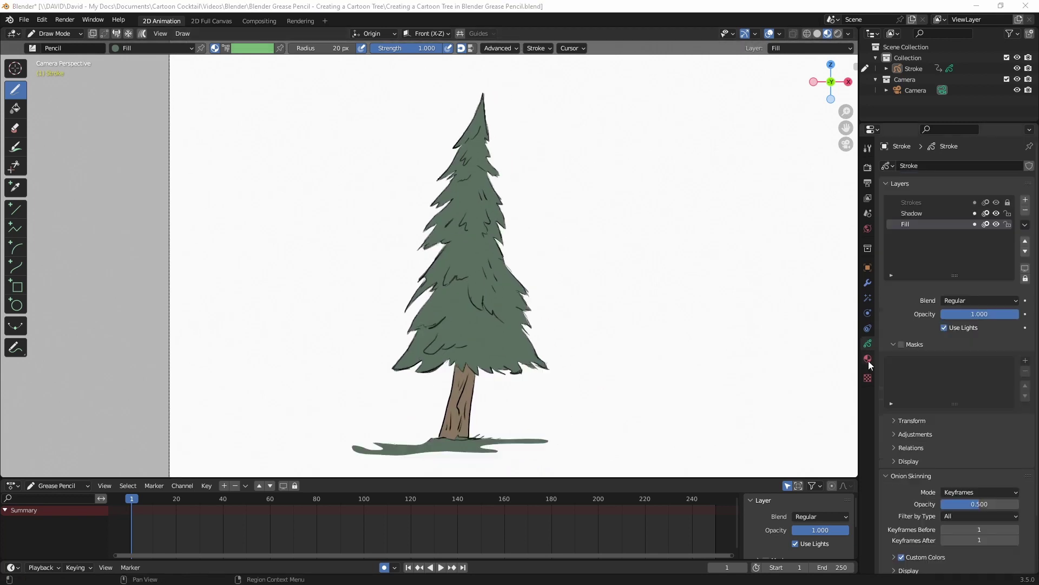
{"action": "left_click", "coordinate": [869, 358]}
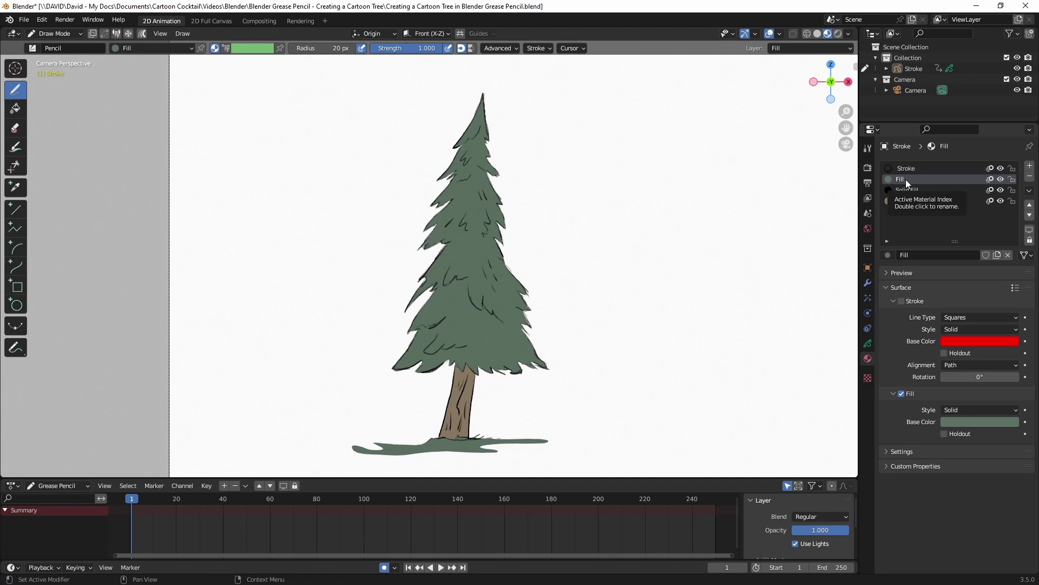
{"action": "left_click", "coordinate": [965, 421]}
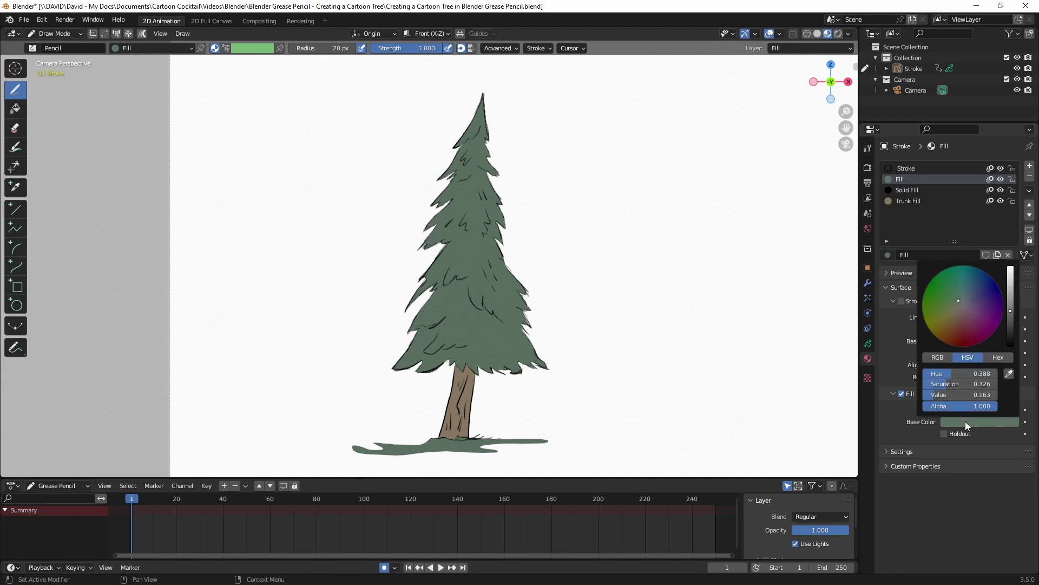
{"action": "left_click_drag", "start_coordinate": [1011, 310], "coordinate": [1011, 303]}
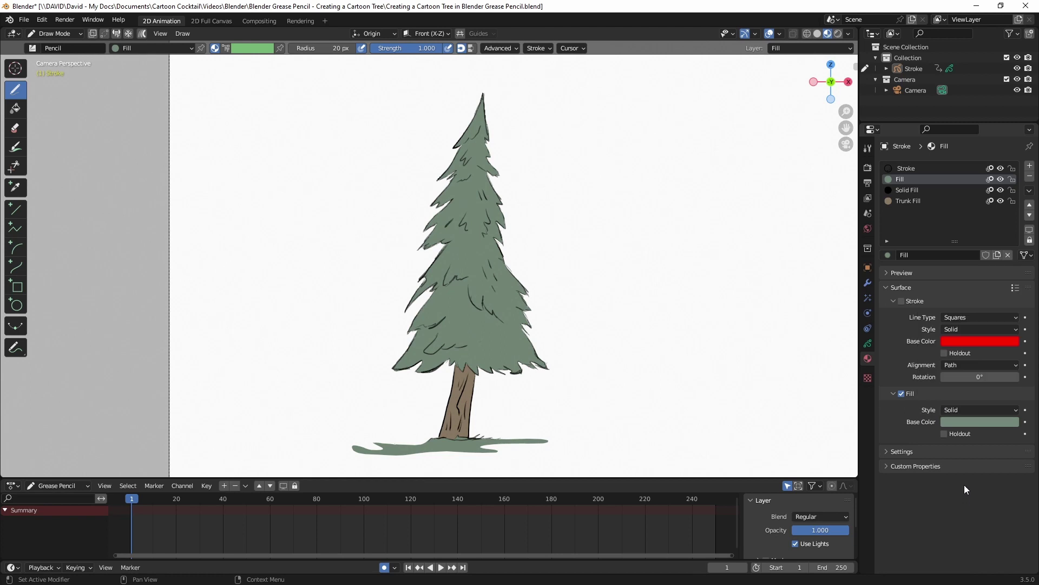
Make the Shadow layer active and lock the Fill layer
{"action": "left_click", "coordinate": [868, 344]}
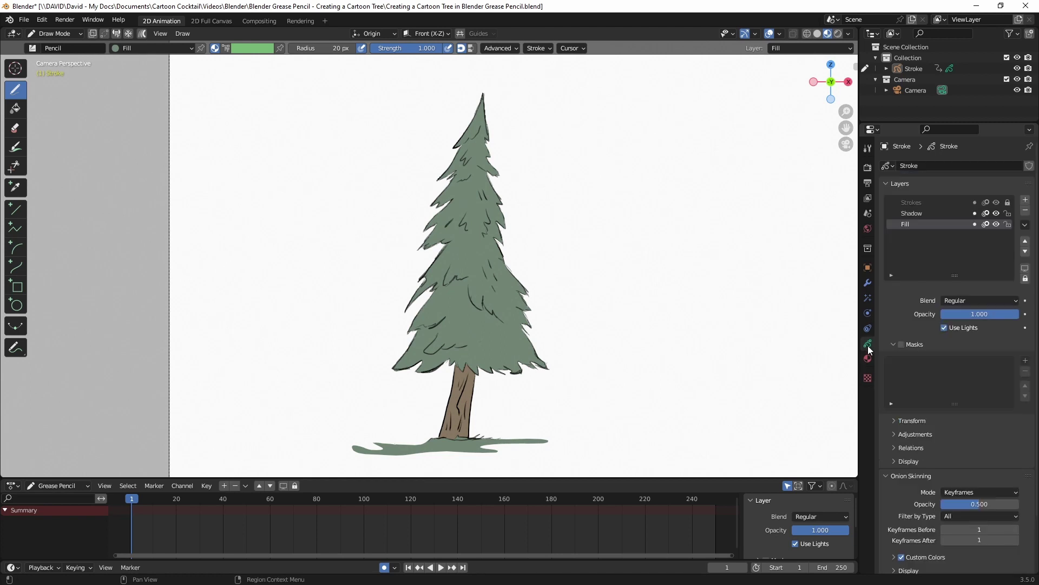
{"action": "left_click", "coordinate": [910, 214]}
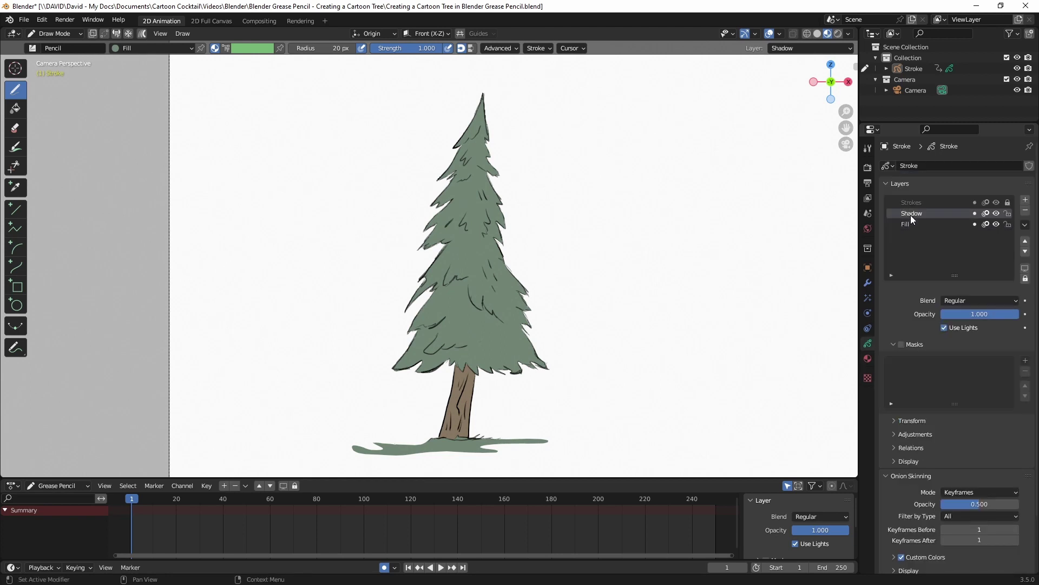
{"action": "left_click", "coordinate": [1007, 224]}
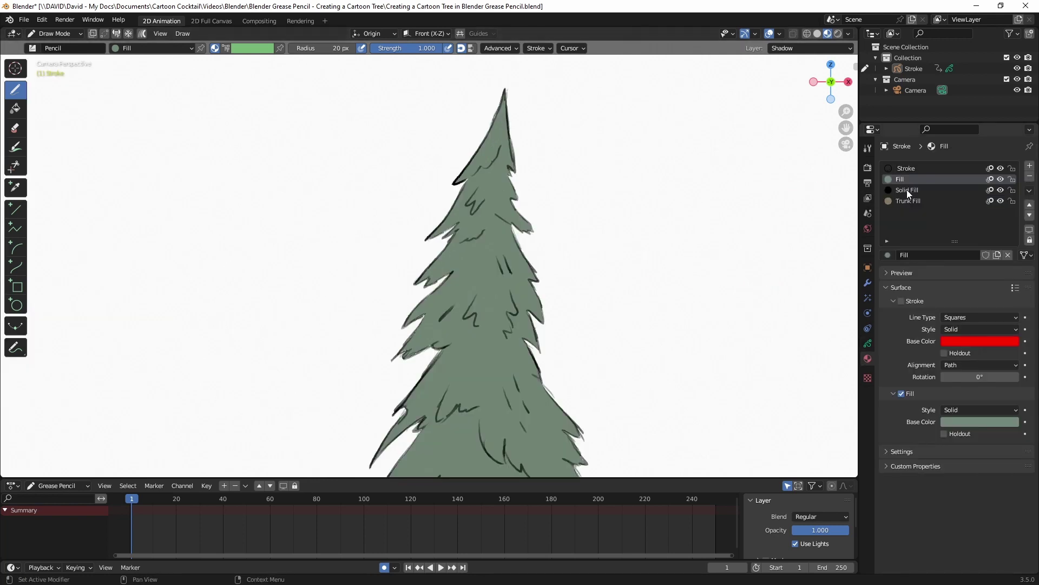
Draw closed Solid Fill shadow shapes on the Shadow layer over the foliage's left side and lower edge and the trunk's left side, extending beyond the tree outline
{"action": "left_click", "coordinate": [908, 191]}
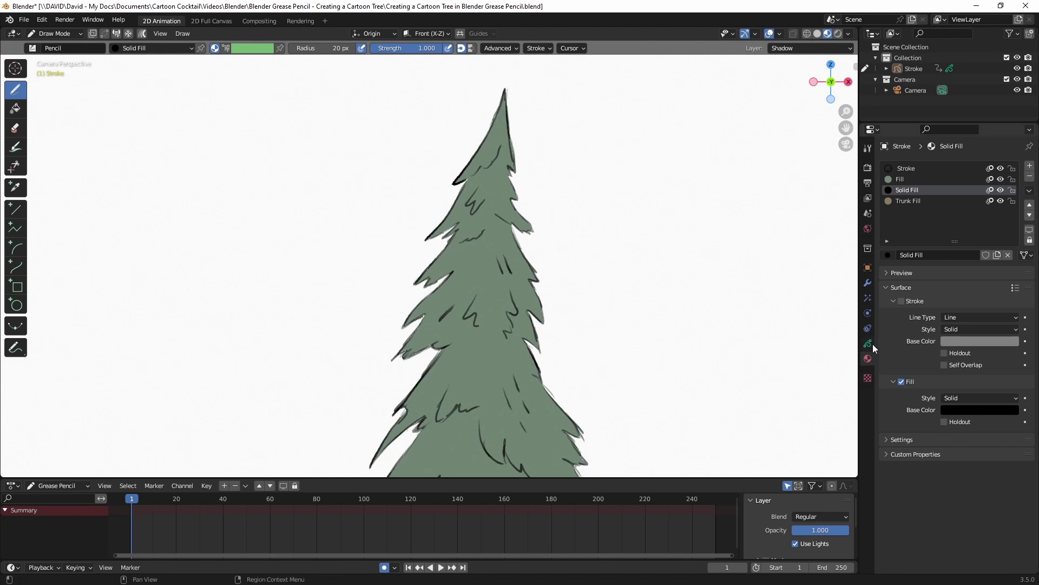
{"action": "key", "text": "ctrl+shift+Tab"}
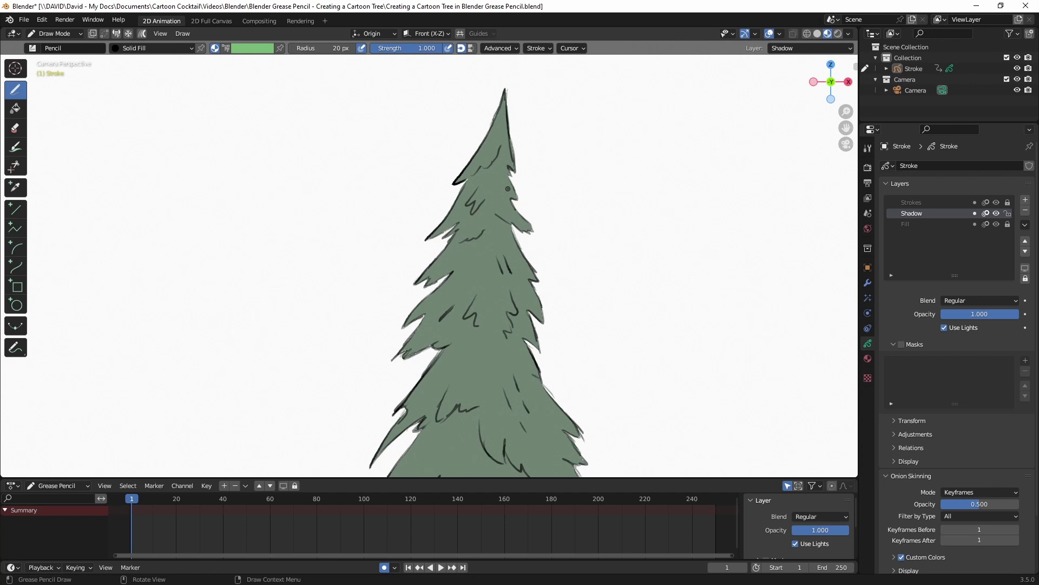
{"action": "mouse_move", "coordinate": [391, 147]}
{"action": "left_mouse_down"}
{"action": "mouse_move", "coordinate": [484, 66]}
{"action": "mouse_move", "coordinate": [506, 81]}
{"action": "mouse_move", "coordinate": [503, 118]}
{"action": "mouse_move", "coordinate": [459, 209]}
{"action": "mouse_move", "coordinate": [478, 236]}
{"action": "mouse_move", "coordinate": [457, 292]}
{"action": "mouse_move", "coordinate": [474, 319]}
{"action": "mouse_move", "coordinate": [460, 379]}
{"action": "mouse_move", "coordinate": [414, 475]}
{"action": "mouse_move", "coordinate": [227, 427]}
{"action": "left_mouse_up"}
{"action": "middle_click_drag", "start_coordinate": [227, 427], "coordinate": [227, 264], "text": "shift"}
{"action": "mouse_move", "coordinate": [424, 250]}
{"action": "left_mouse_down"}
{"action": "mouse_move", "coordinate": [422, 300]}
{"action": "mouse_move", "coordinate": [547, 313]}
{"action": "mouse_move", "coordinate": [610, 304]}
{"action": "mouse_move", "coordinate": [508, 351]}
{"action": "mouse_move", "coordinate": [476, 325]}
{"action": "mouse_move", "coordinate": [439, 450]}
{"action": "mouse_move", "coordinate": [160, 268]}
{"action": "left_mouse_up"}
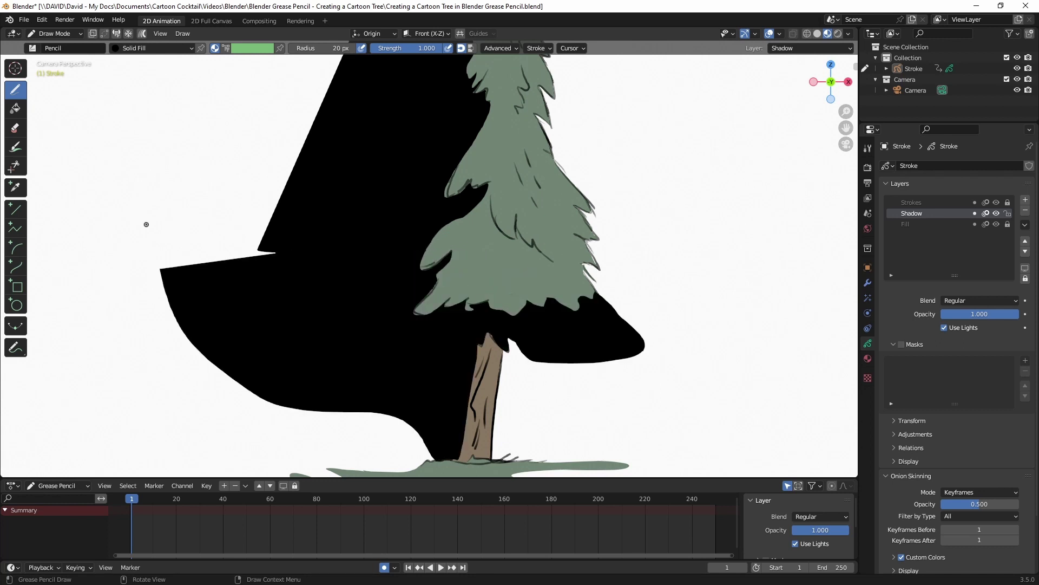
{"action": "scroll", "coordinate": [788, 194], "scroll_direction": "down", "scroll_amount": 3}
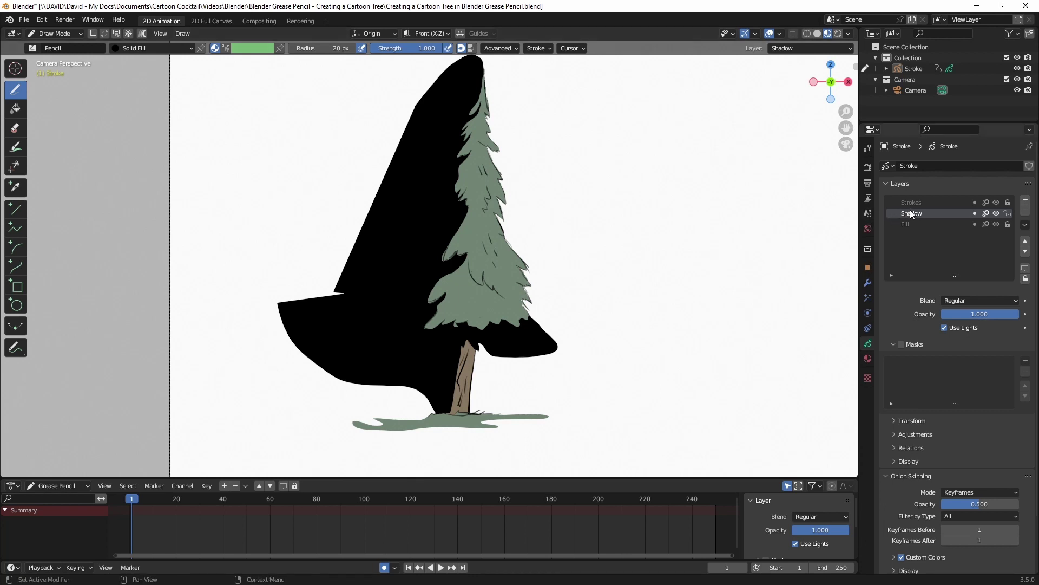
Enable masks on the Shadow layer and add the Fill layer as its mask
{"action": "left_click", "coordinate": [901, 344]}
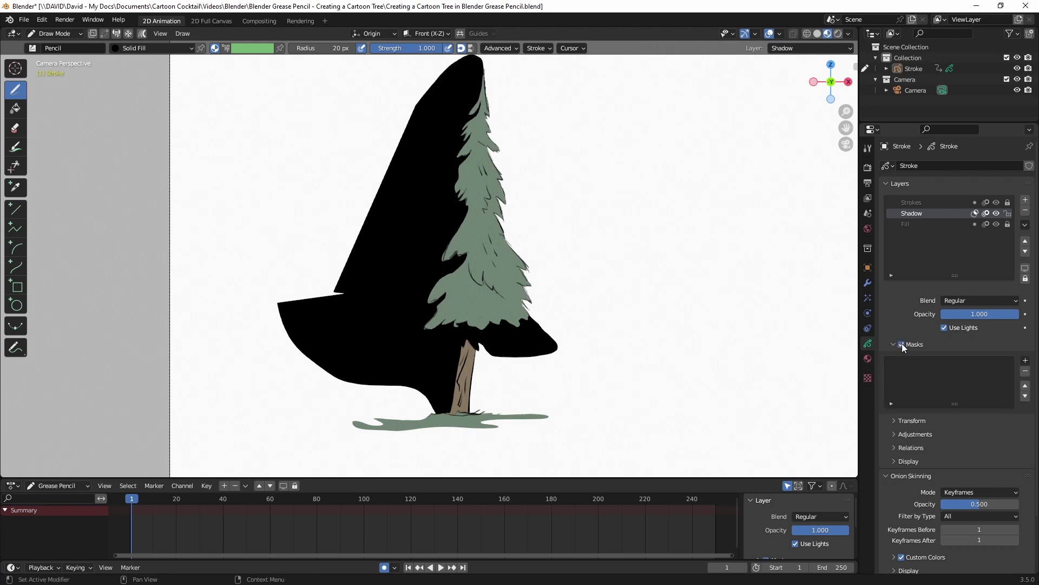
{"action": "left_click", "coordinate": [1025, 360]}
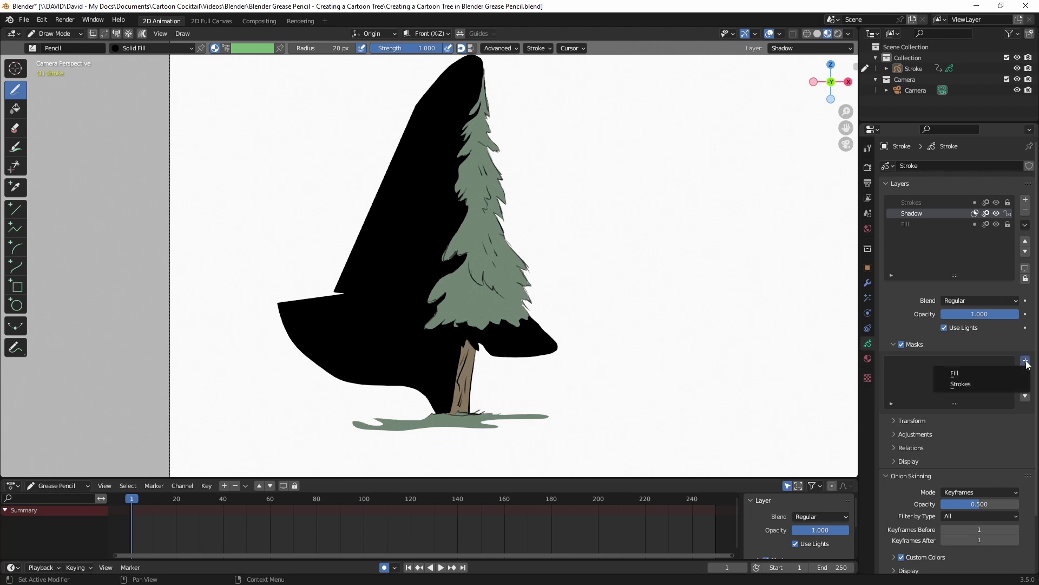
{"action": "left_click", "coordinate": [964, 375]}
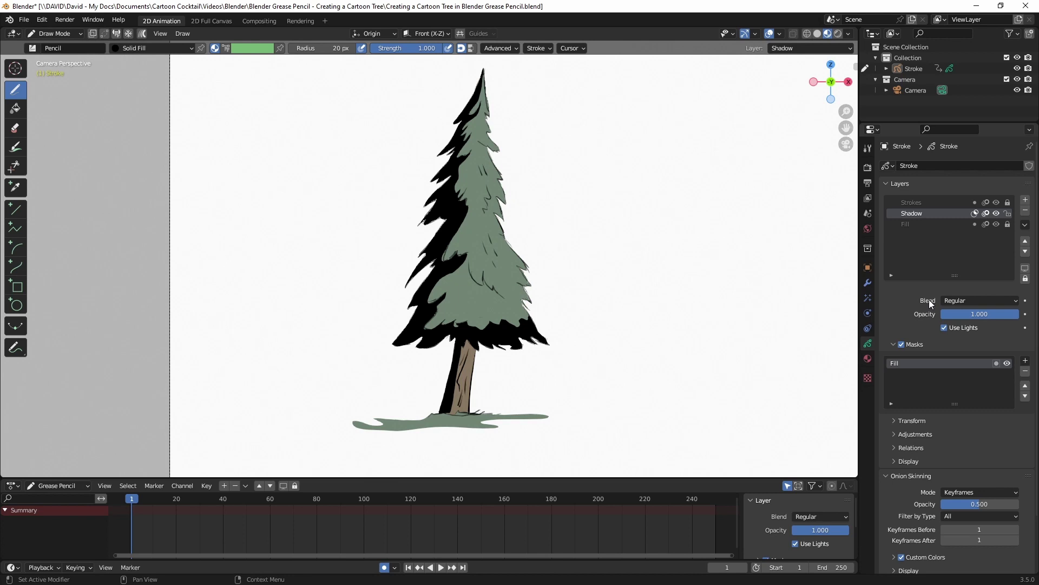
Set the Shadow layer's blend mode to Multiply and its opacity to about 0.537
{"action": "left_click", "coordinate": [946, 299]}
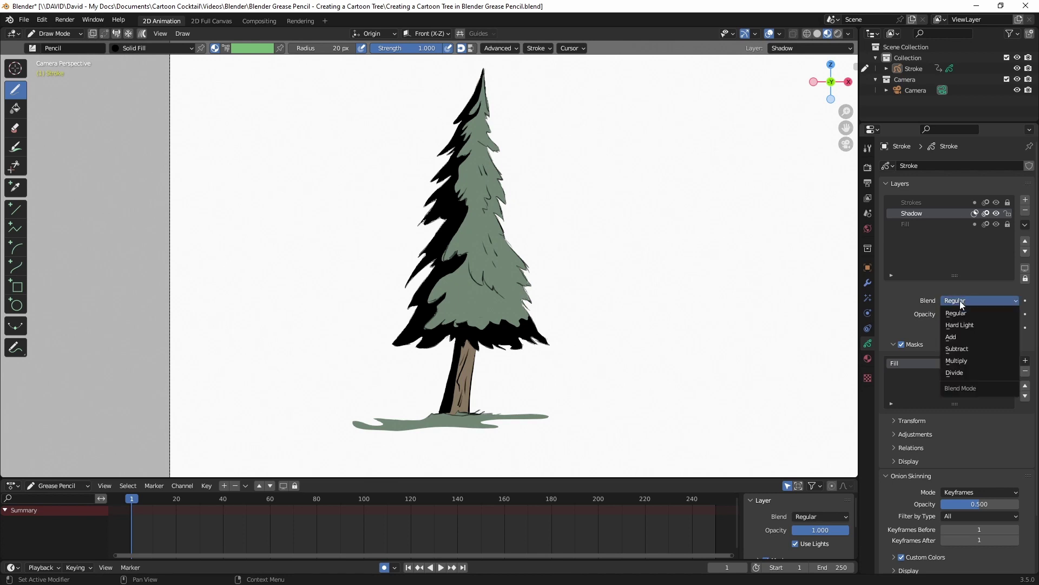
{"action": "left_click", "coordinate": [966, 360]}
{"action": "left_click_drag", "start_coordinate": [1002, 314], "coordinate": [970, 314]}
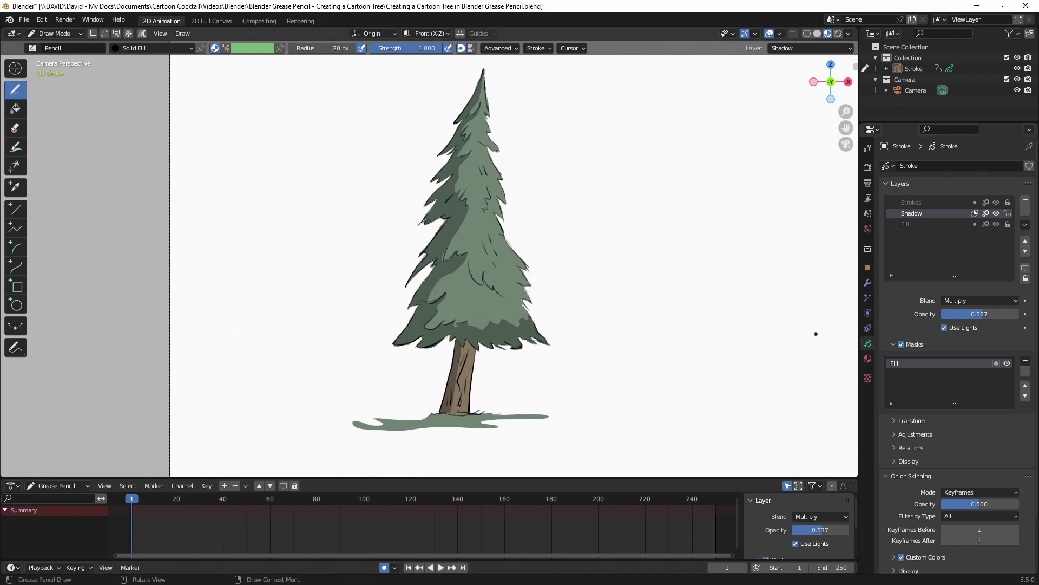
Draw closed Solid Fill shadow shapes over the ground patch on both sides of the trunk base
{"action": "mouse_move", "coordinate": [433, 413]}
{"action": "left_mouse_down"}
{"action": "mouse_move", "coordinate": [446, 416]}
{"action": "mouse_move", "coordinate": [353, 425]}
{"action": "left_mouse_up"}
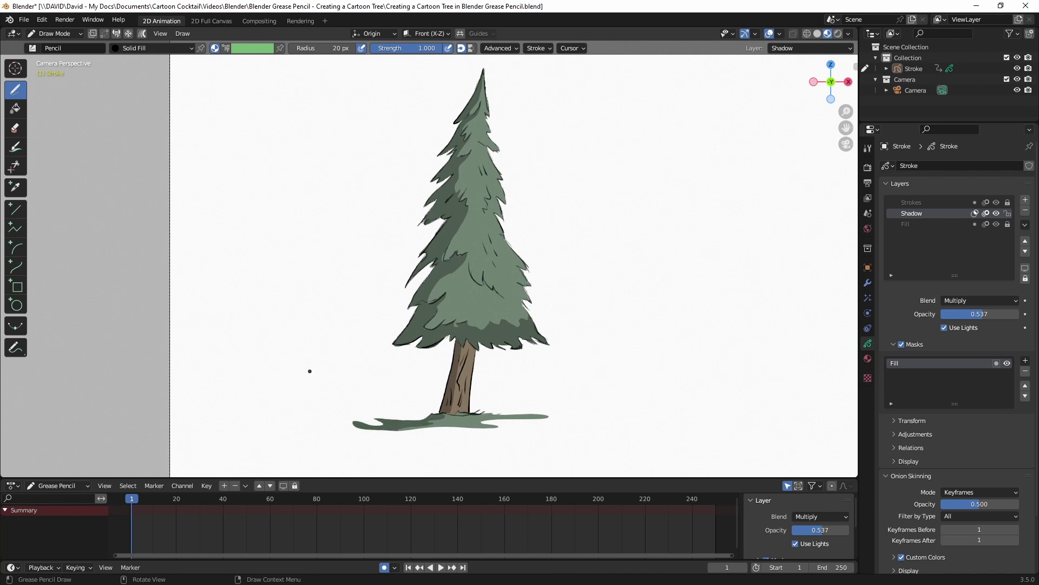
{"action": "mouse_move", "coordinate": [480, 415]}
{"action": "left_mouse_down"}
{"action": "mouse_move", "coordinate": [516, 418]}
{"action": "mouse_move", "coordinate": [458, 411]}
{"action": "left_mouse_up"}
{"action": "scroll", "coordinate": [588, 374], "scroll_direction": "down", "scroll_amount": 2}
Duplicate the tree object in Object Mode and place the copy about 0.29 m to the right of the original
{"action": "left_click", "coordinate": [914, 70]}
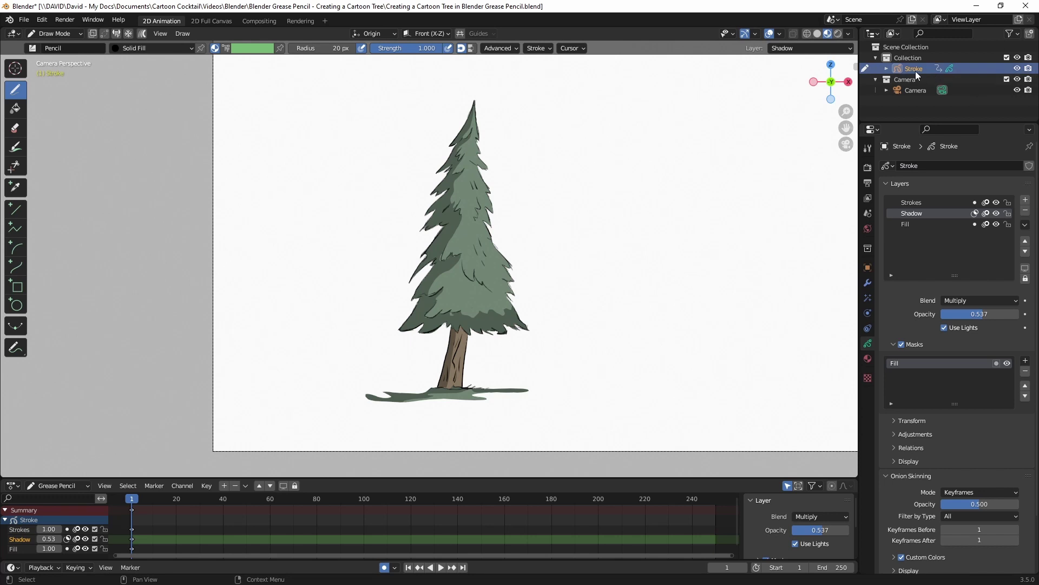
{"action": "left_click", "coordinate": [68, 32]}
{"action": "left_click", "coordinate": [67, 45]}
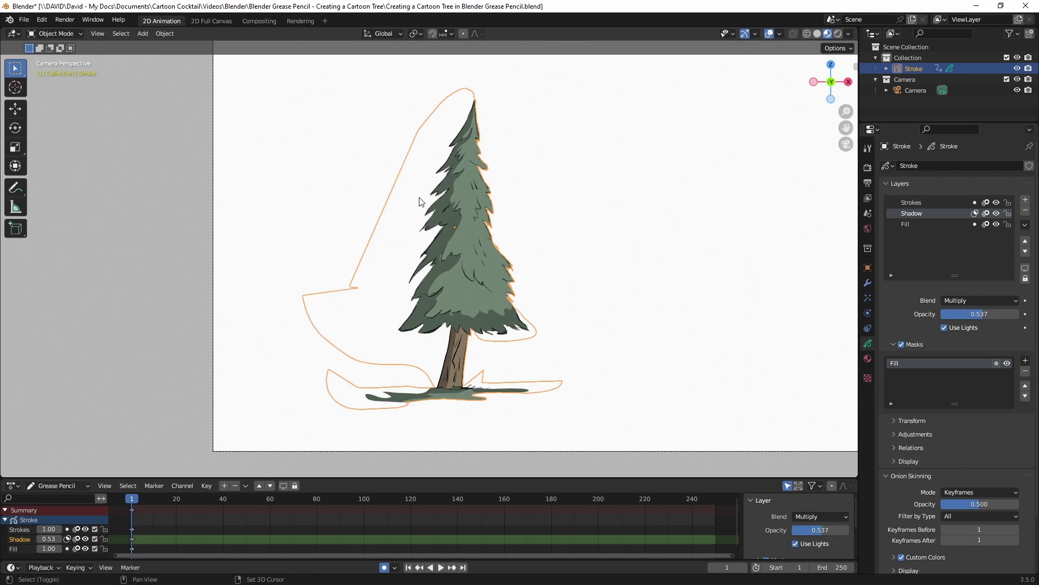
{"action": "key", "text": "shift+d"}
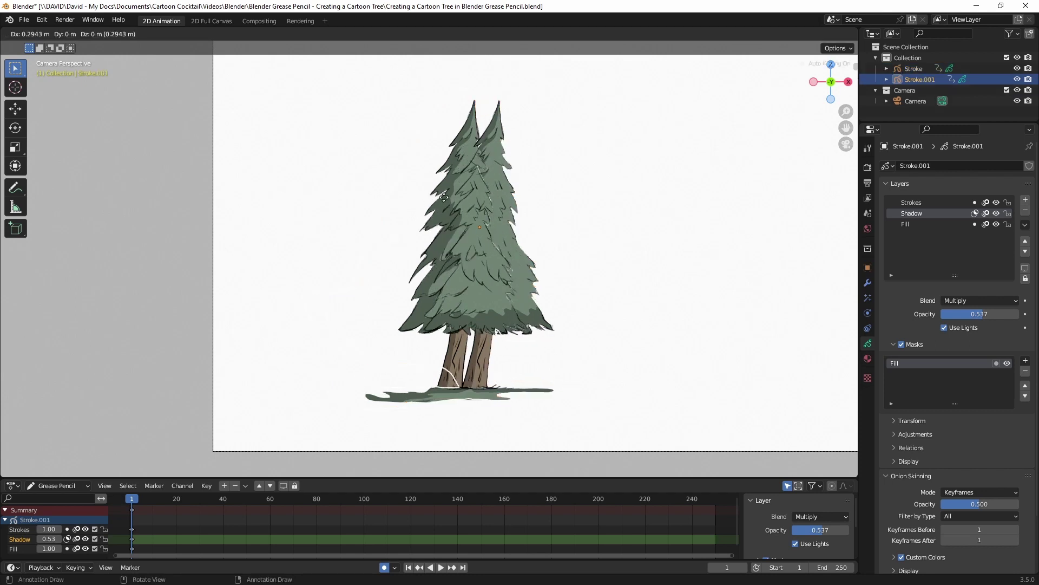
{"action": "left_click", "coordinate": [444, 197]}
Move the duplicate tree back a little along the Y axis behind the original and return to the camera view
{"action": "middle_click_drag", "start_coordinate": [613, 210], "coordinate": [490, 298]}
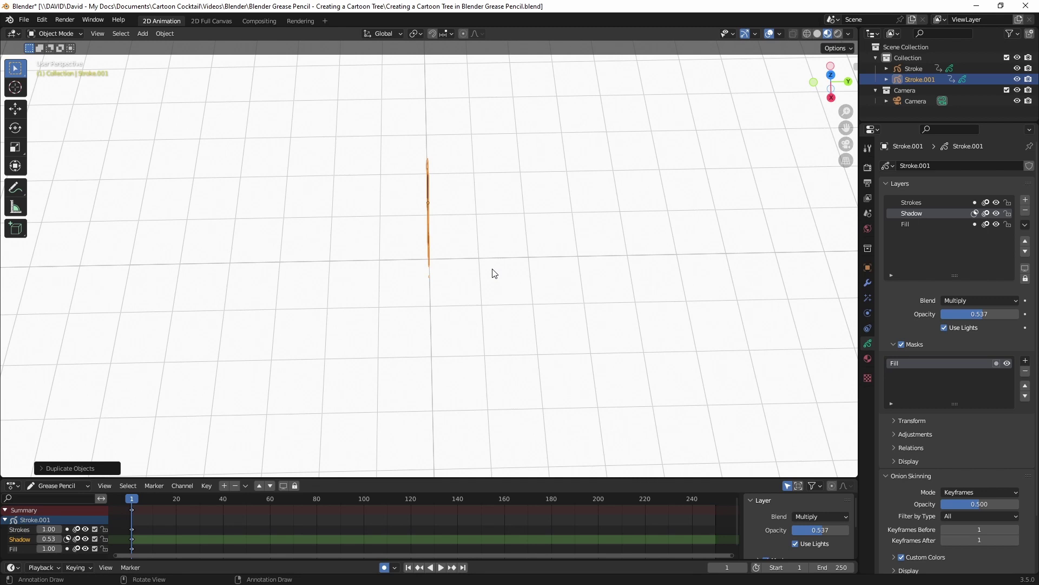
{"action": "key", "text": "g"}
{"action": "key", "text": "y"}
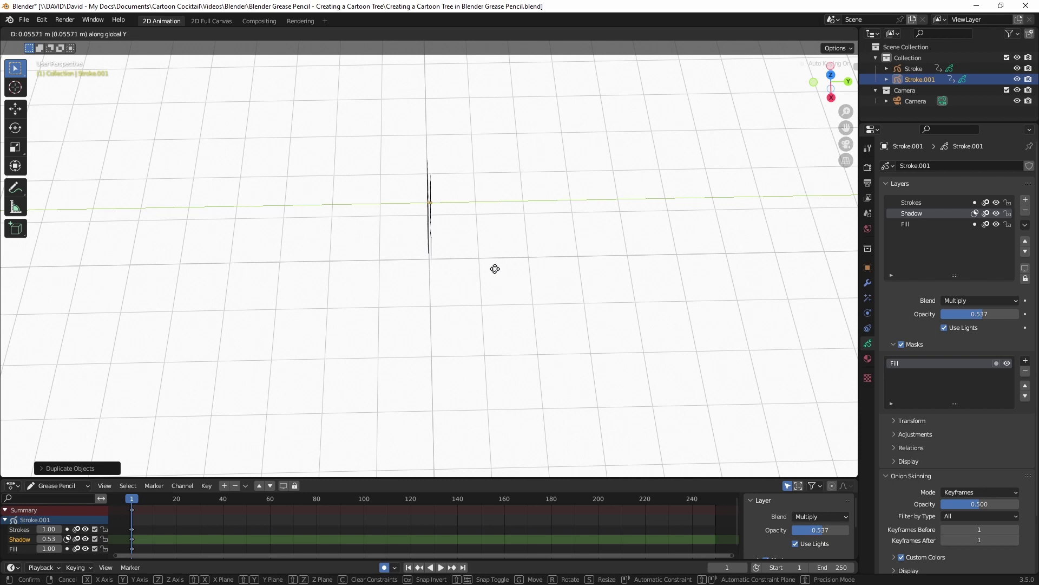
{"action": "left_click", "coordinate": [478, 216]}
{"action": "scroll", "coordinate": [470, 207], "scroll_direction": "up", "scroll_amount": 3}
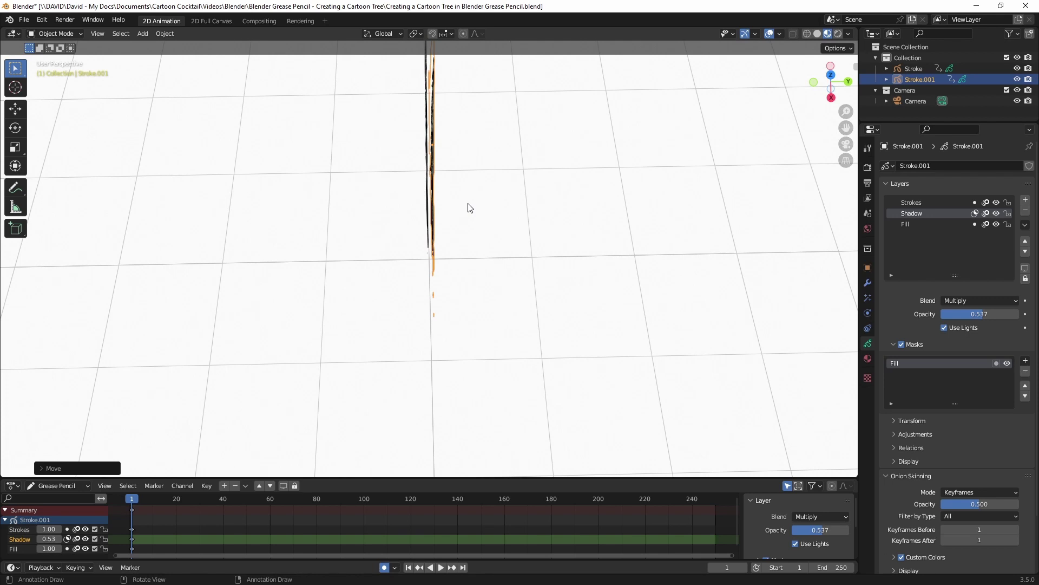
{"action": "key", "text": "KP_0"}
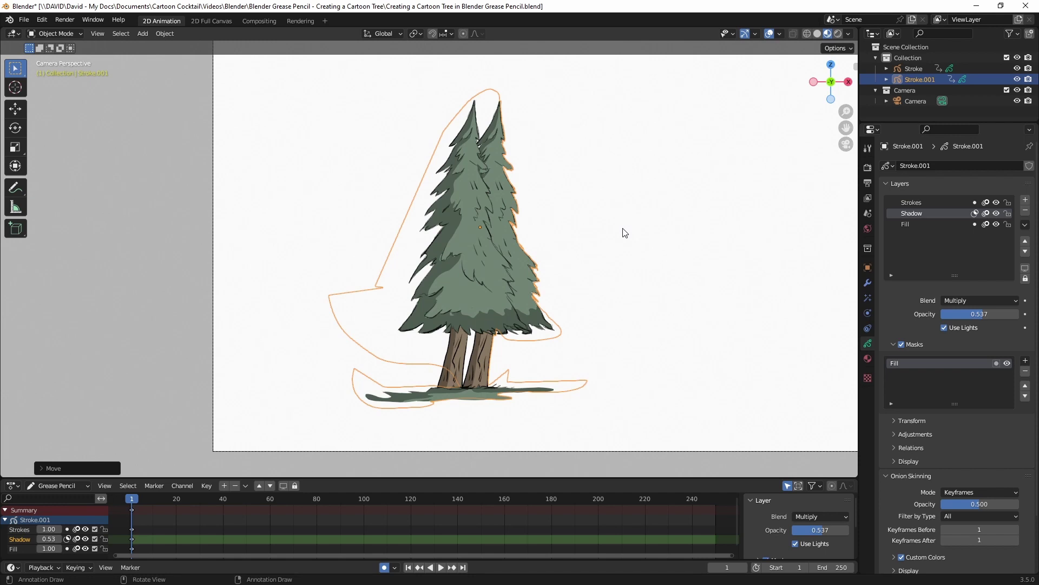
Scale the duplicate tree to about 0.9 and move it about 0.19 m to the right and slightly down
{"action": "key", "text": "s"}
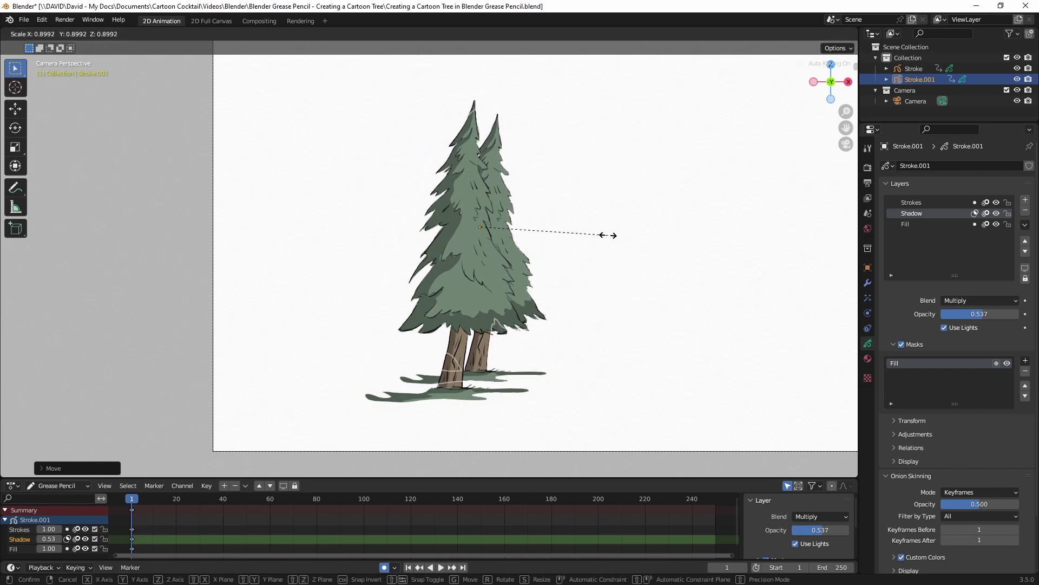
{"action": "left_click", "coordinate": [606, 236]}
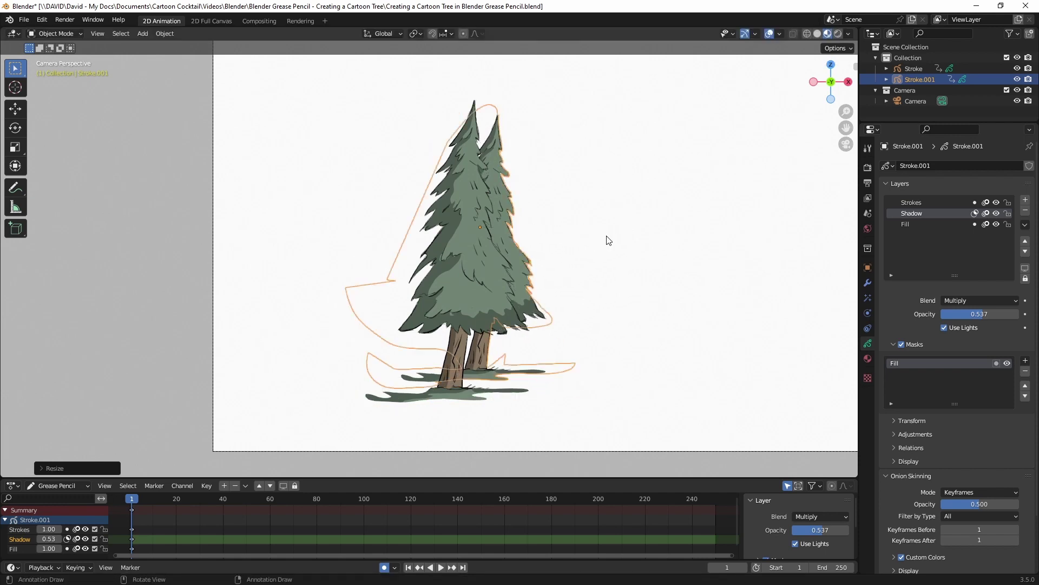
{"action": "key", "text": "g"}
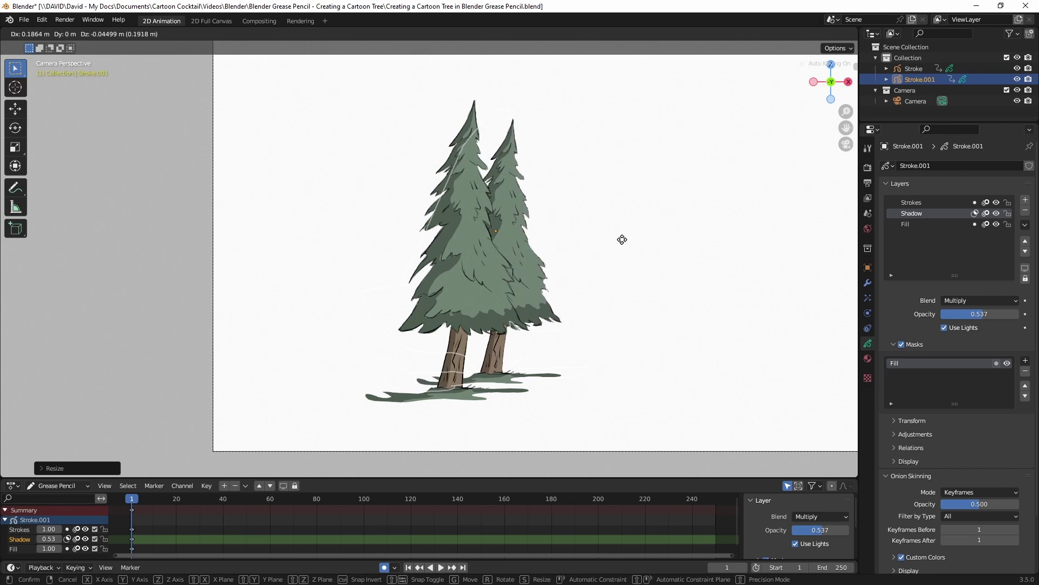
{"action": "left_click", "coordinate": [622, 240]}
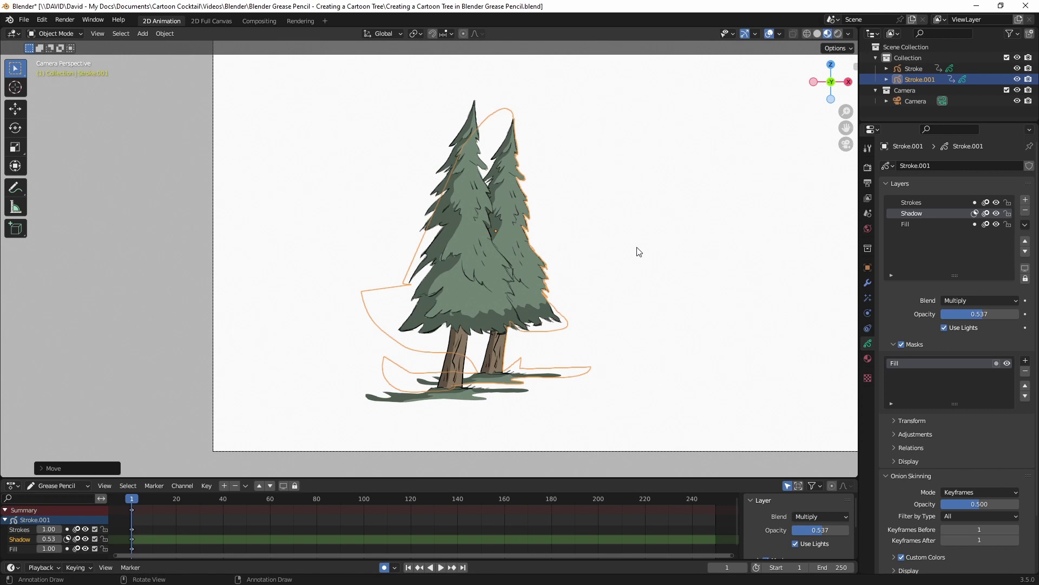
Shrink the duplicate tree slightly more and lower it about 0.1 m toward the original's ground line
{"action": "key", "text": "s"}
{"action": "left_click", "coordinate": [622, 254]}
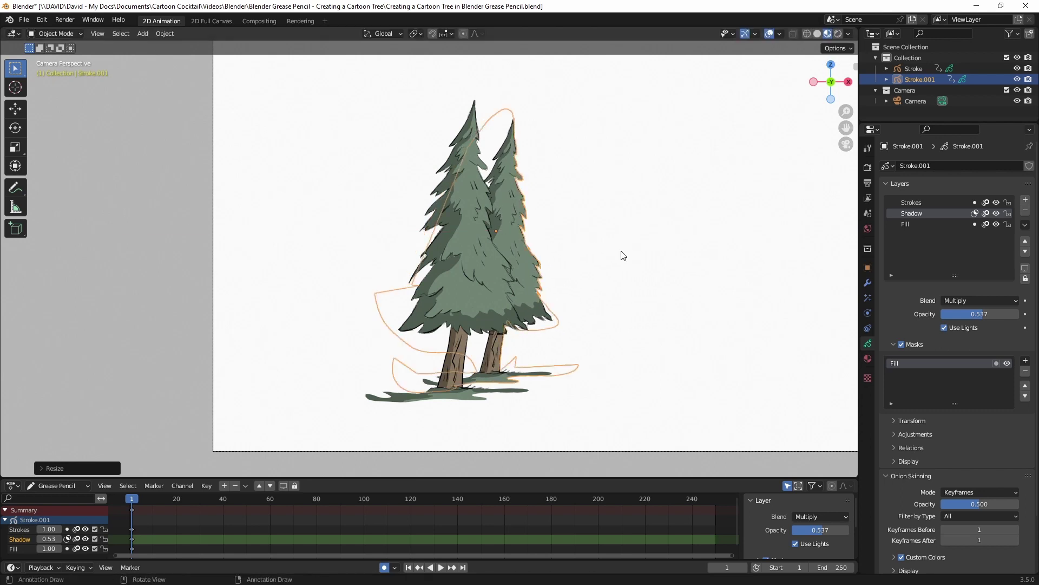
{"action": "key", "text": "g"}
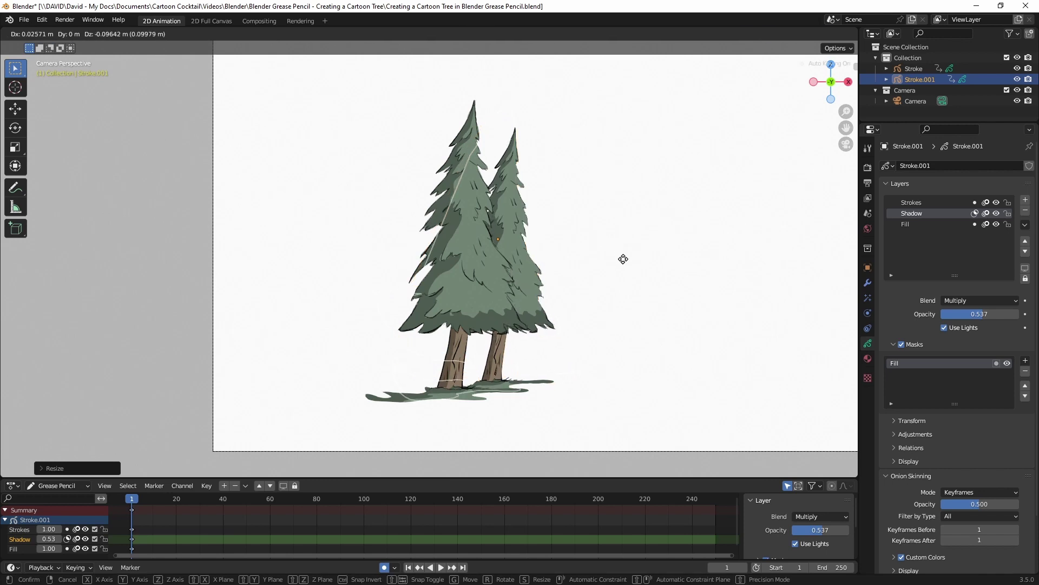
{"action": "left_click", "coordinate": [624, 262]}
Tilt the duplicate tree about 5° clockwise and nudge it into place behind the original
{"action": "key", "text": "r"}
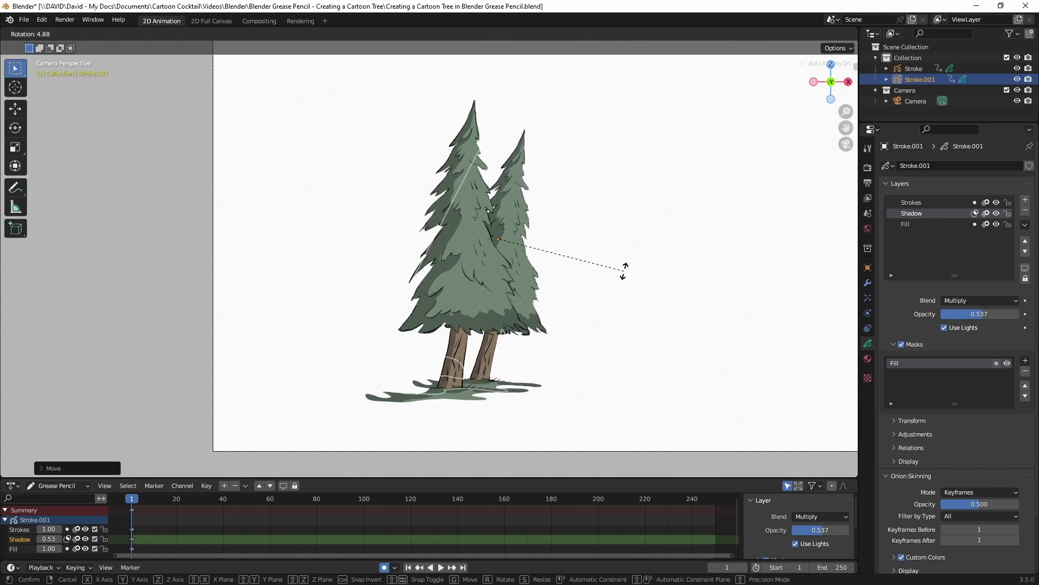
{"action": "left_click", "coordinate": [625, 270]}
{"action": "key", "text": "g"}
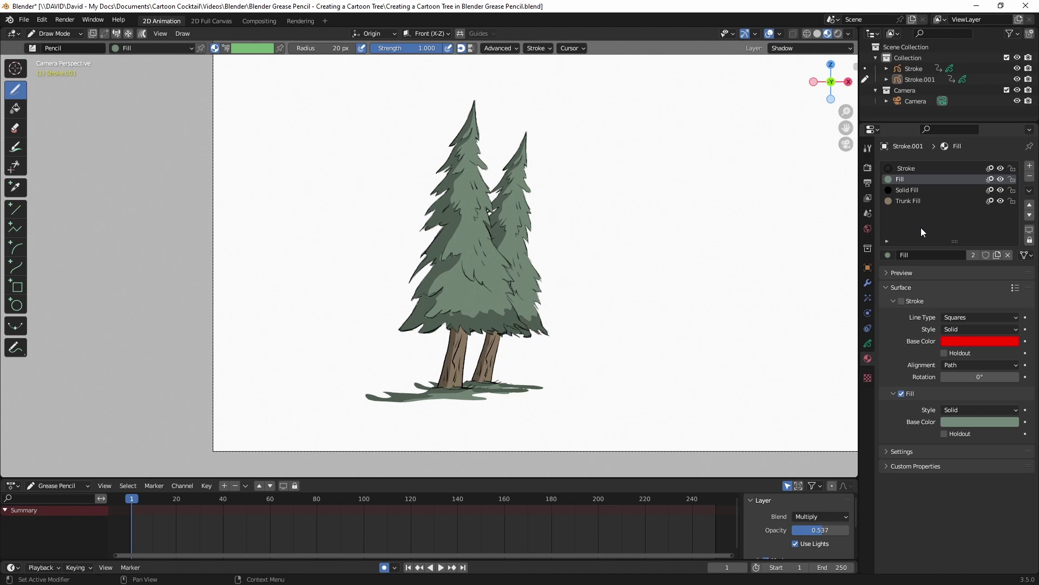
Add a new material slot to the duplicate tree and create a material in it named Fill Tree 2
{"action": "left_click", "coordinate": [1030, 167]}
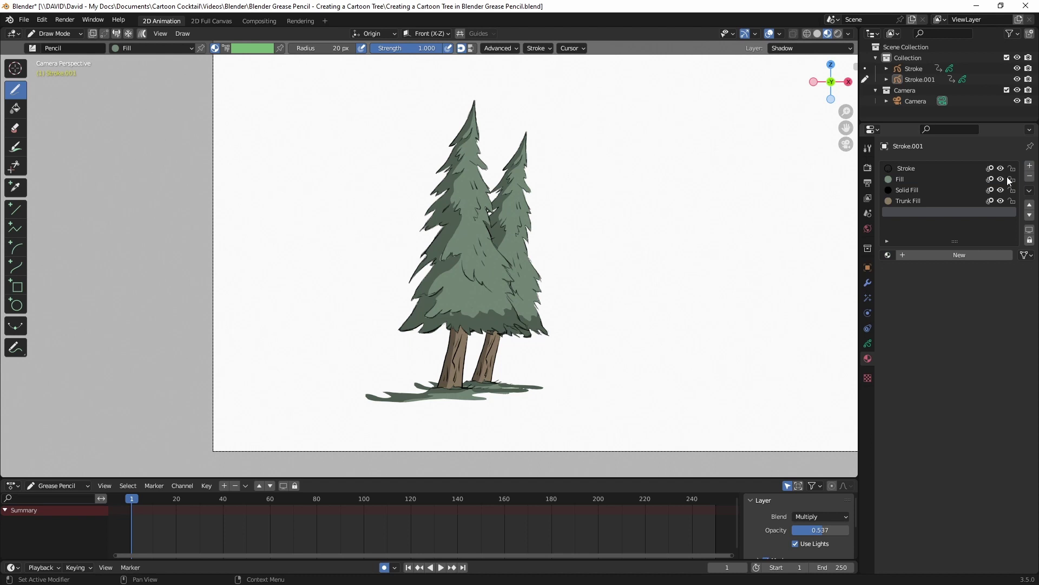
{"action": "left_click", "coordinate": [954, 255]}
{"action": "left_click", "coordinate": [951, 255]}
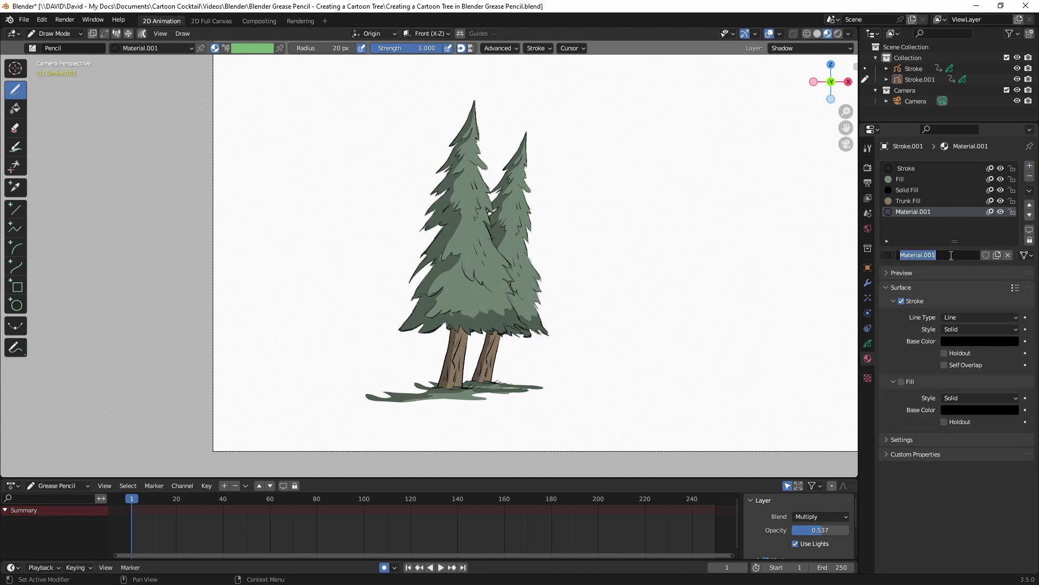
{"action": "type", "text": "Fill Tree 2"}
{"action": "key", "text": "Return"}
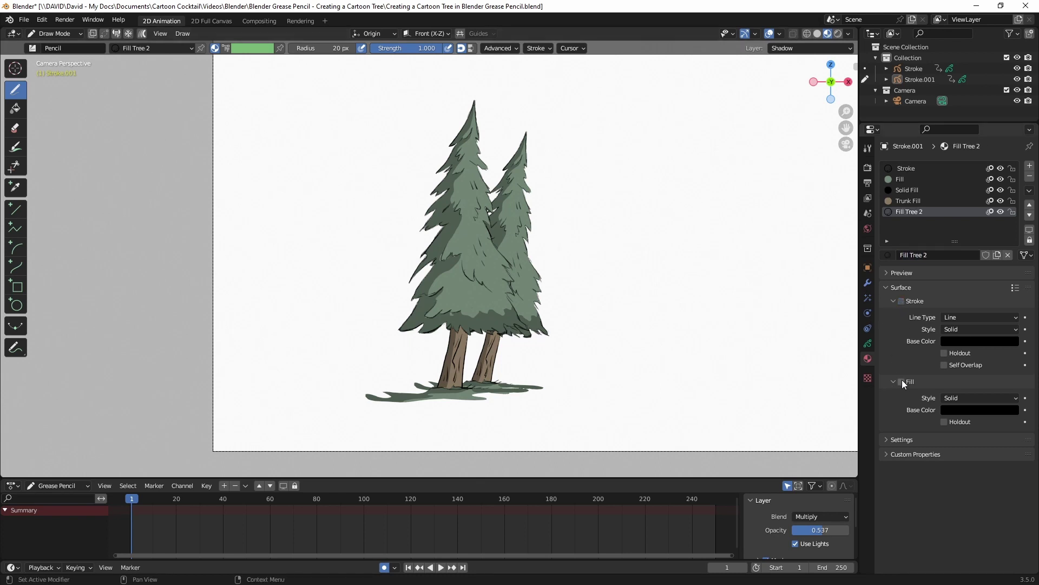
Make Fill Tree 2 fill-only, sample the foliage green, and shift it to a dark olive: hue 0.218, saturation 0.241, value 0.142
{"action": "left_click", "coordinate": [982, 411]}
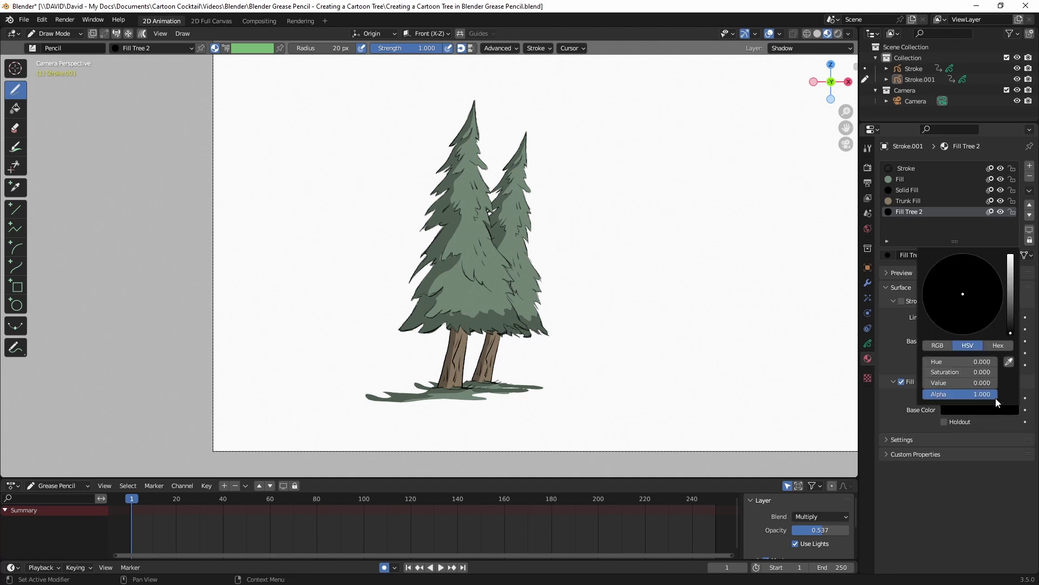
{"action": "left_click", "coordinate": [1010, 362]}
{"action": "left_click", "coordinate": [475, 233]}
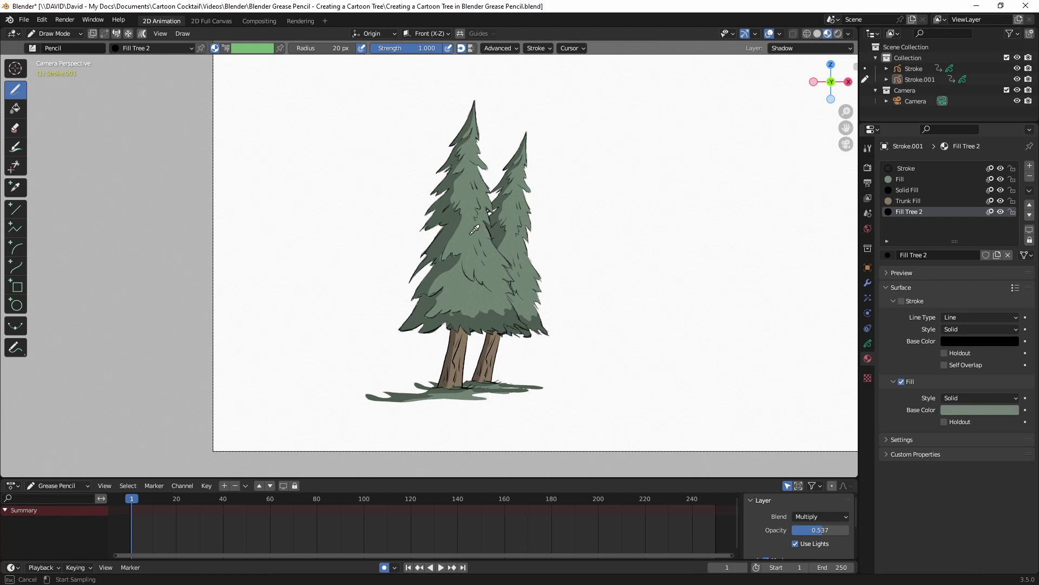
{"action": "left_click", "coordinate": [982, 411]}
{"action": "left_click_drag", "start_coordinate": [1009, 295], "coordinate": [959, 295]}
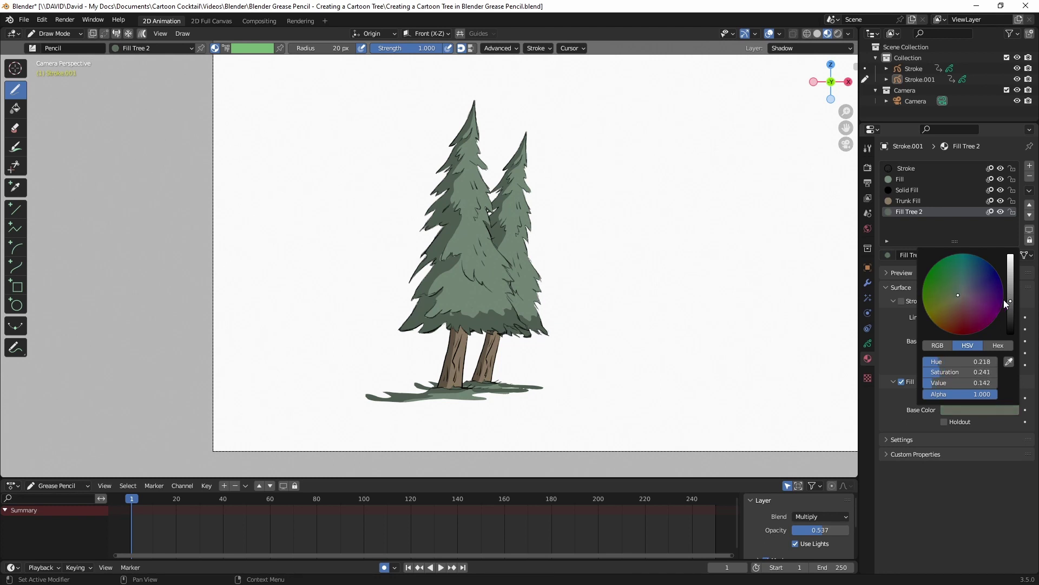
Rename the original tree object to Tree 1 and the duplicate to Tree 2
{"action": "double_click", "coordinate": [913, 69]}
{"action": "type", "text": "Tree 1"}
{"action": "key", "text": "Return"}
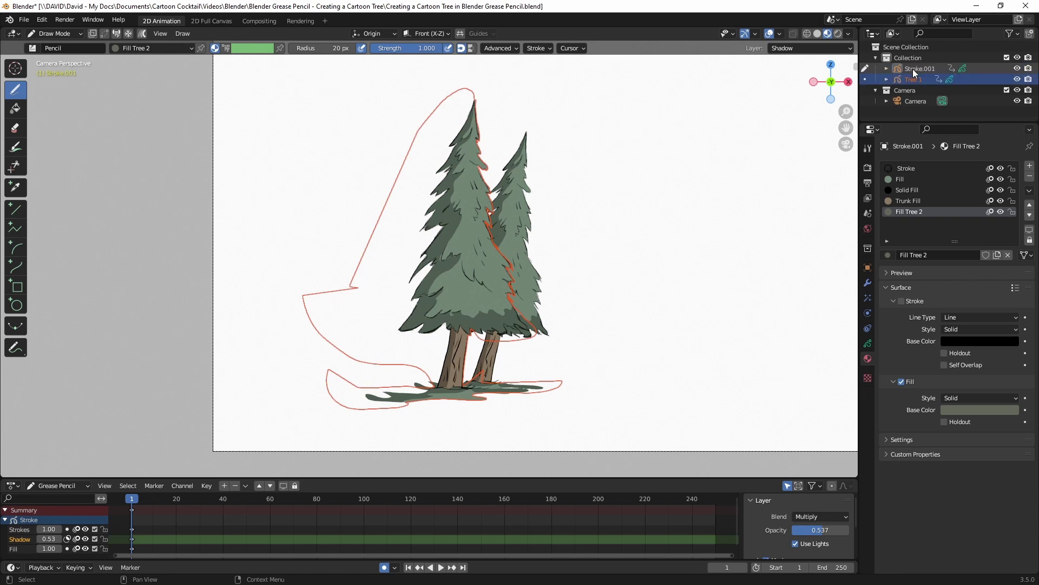
{"action": "double_click", "coordinate": [913, 69]}
{"action": "type", "text": "Tree 2"}
{"action": "key", "text": "Return"}
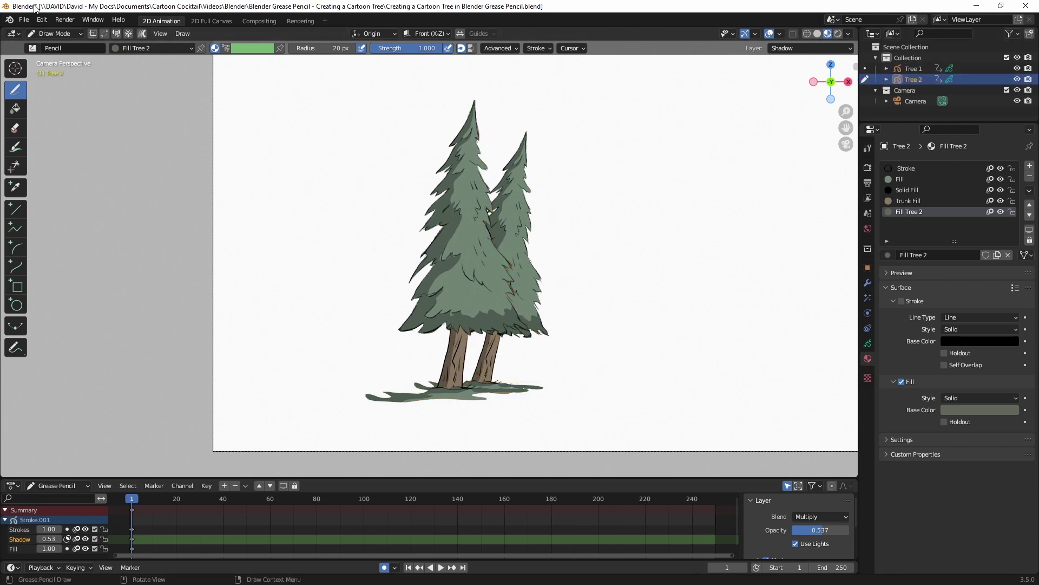
In Edit Mode on Tree 2, make the Fill layer active and lock the Shadow and Strokes layers
{"action": "left_click", "coordinate": [68, 35]}
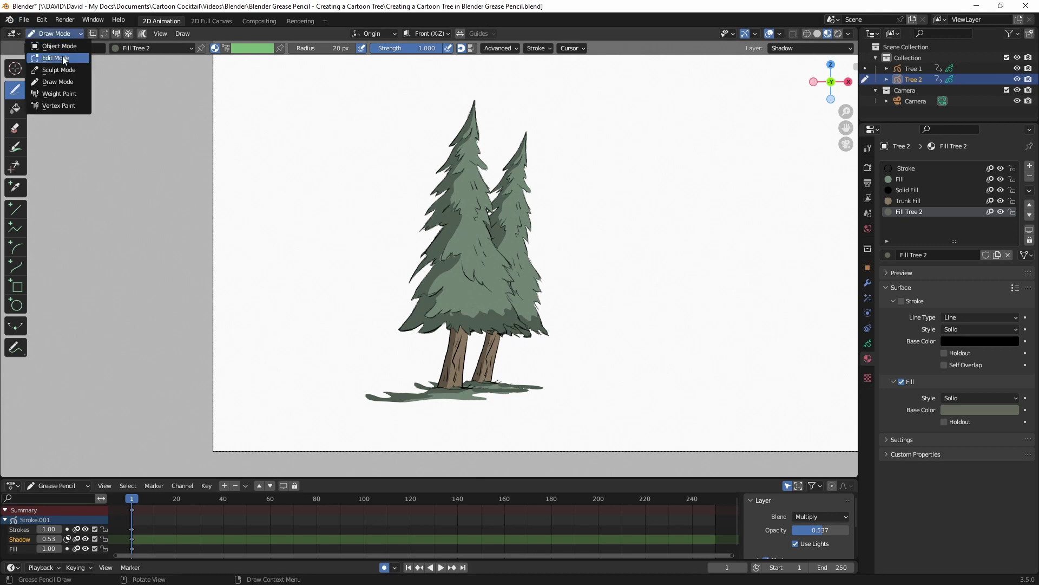
{"action": "left_click", "coordinate": [64, 60]}
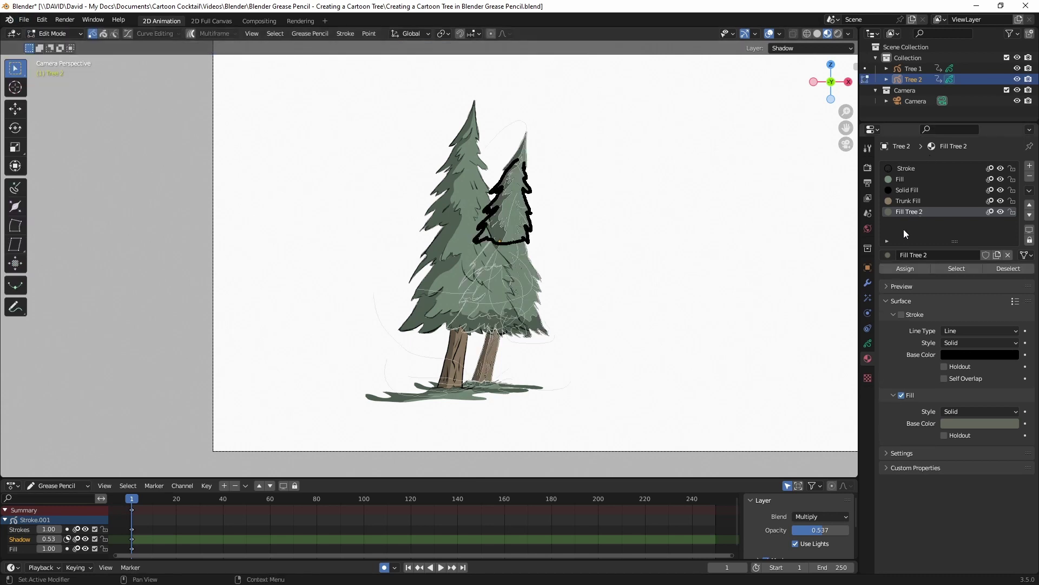
{"action": "left_click", "coordinate": [868, 344]}
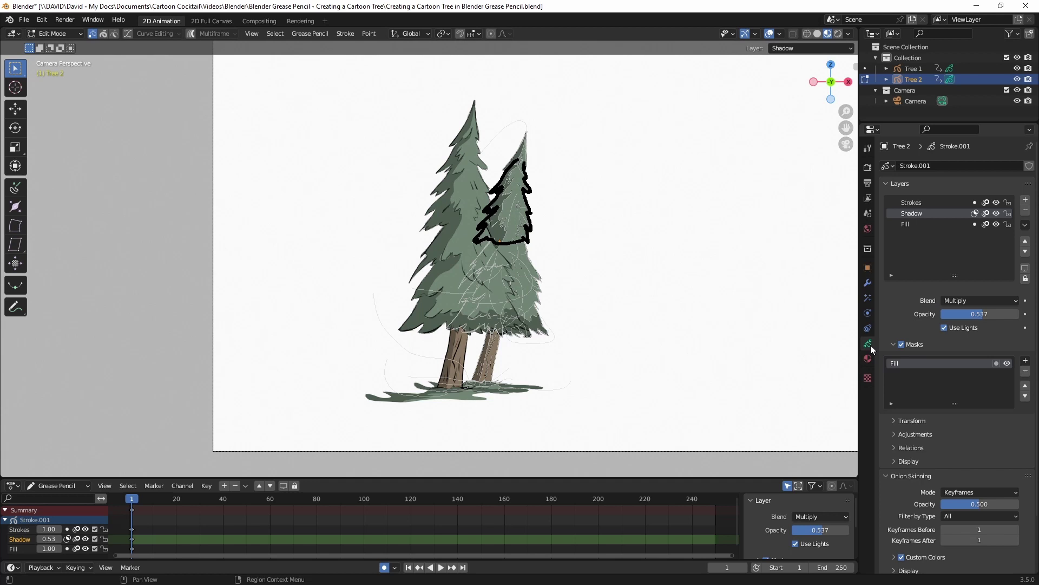
{"action": "left_click", "coordinate": [917, 222]}
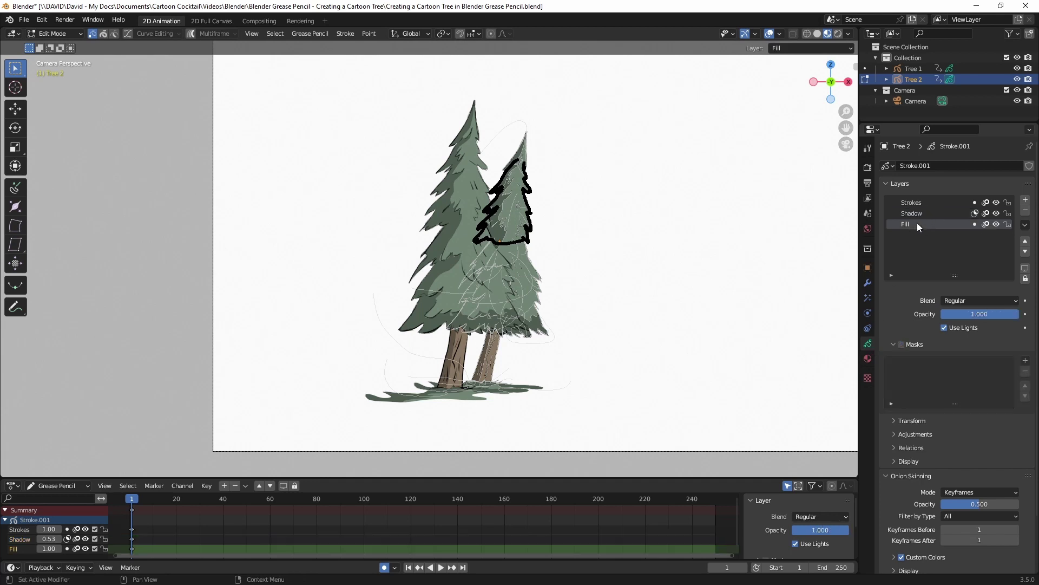
{"action": "left_click", "coordinate": [1007, 213]}
{"action": "left_click", "coordinate": [1008, 203]}
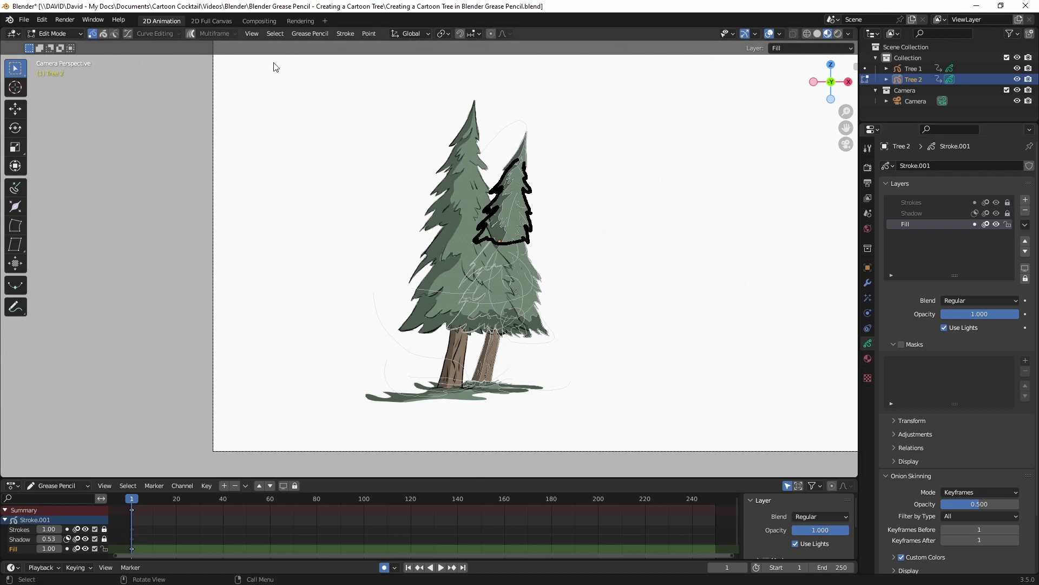
Select all of Tree 2's Fill layer strokes, assign them the Fill Tree 2 material, and return to Draw Mode
{"action": "mouse_move", "coordinate": [287, 71]}
{"action": "left_mouse_down"}
{"action": "mouse_move", "coordinate": [524, 302]}
{"action": "mouse_move", "coordinate": [710, 433]}
{"action": "left_mouse_up"}
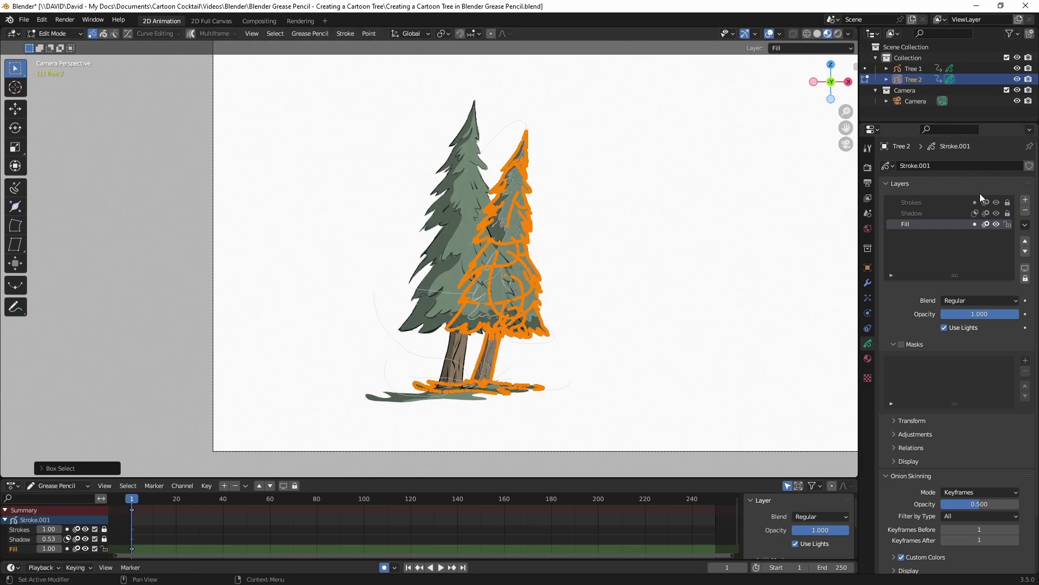
{"action": "left_click", "coordinate": [868, 357]}
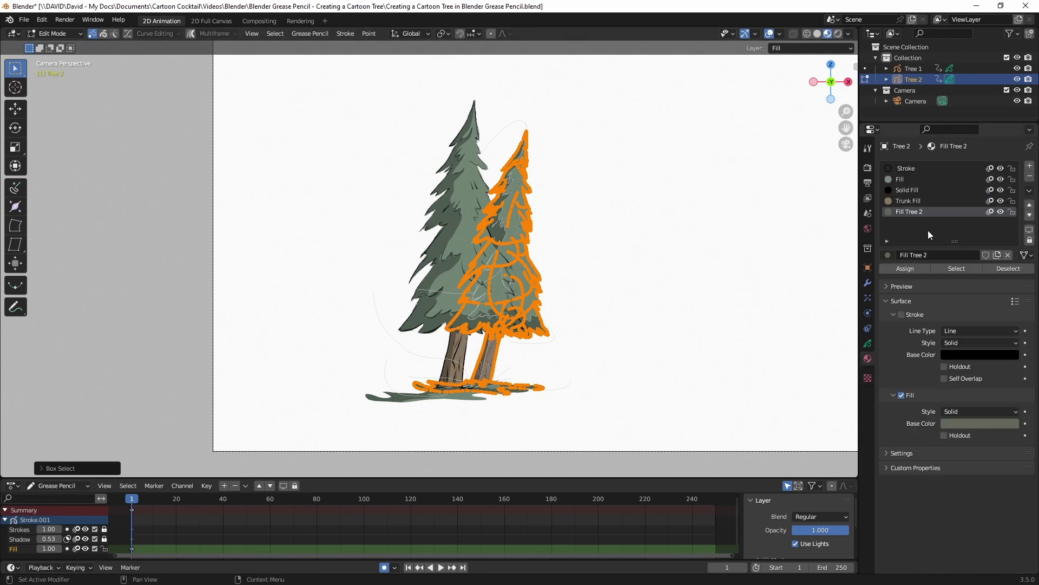
{"action": "left_click", "coordinate": [907, 271]}
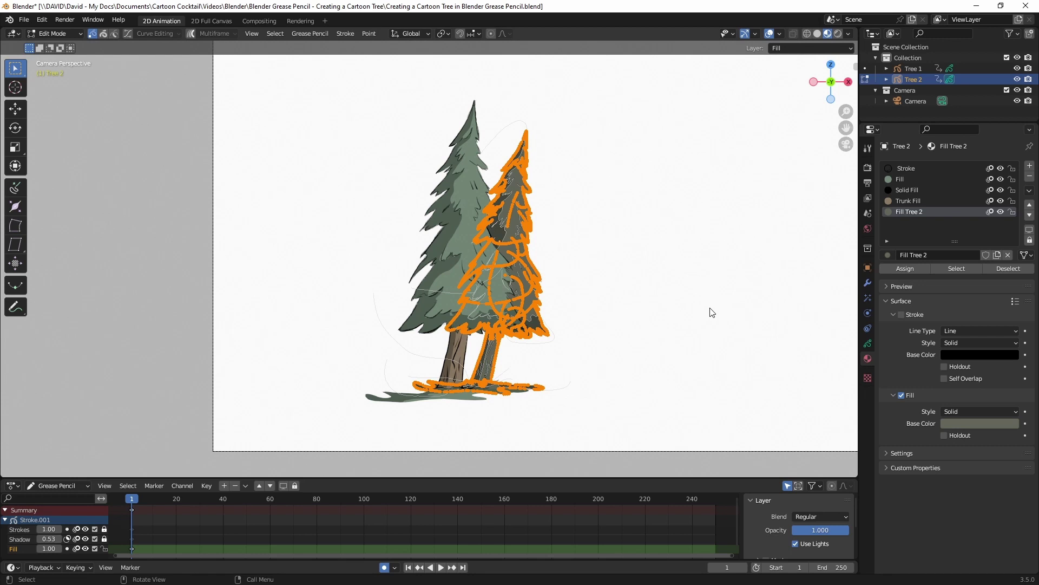
{"action": "left_click", "coordinate": [710, 311]}
{"action": "left_click", "coordinate": [53, 33]}
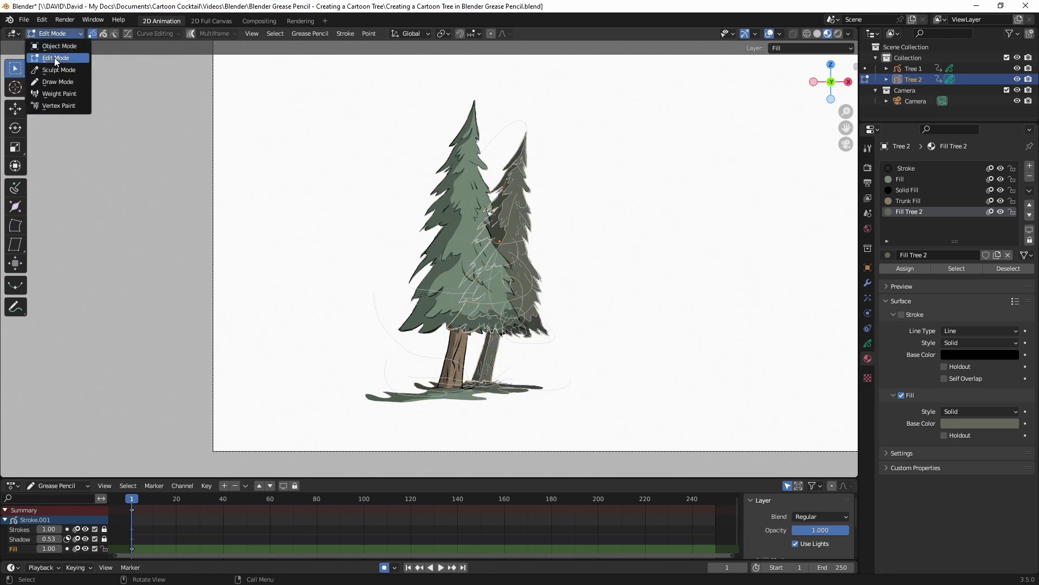
{"action": "left_click", "coordinate": [62, 84]}
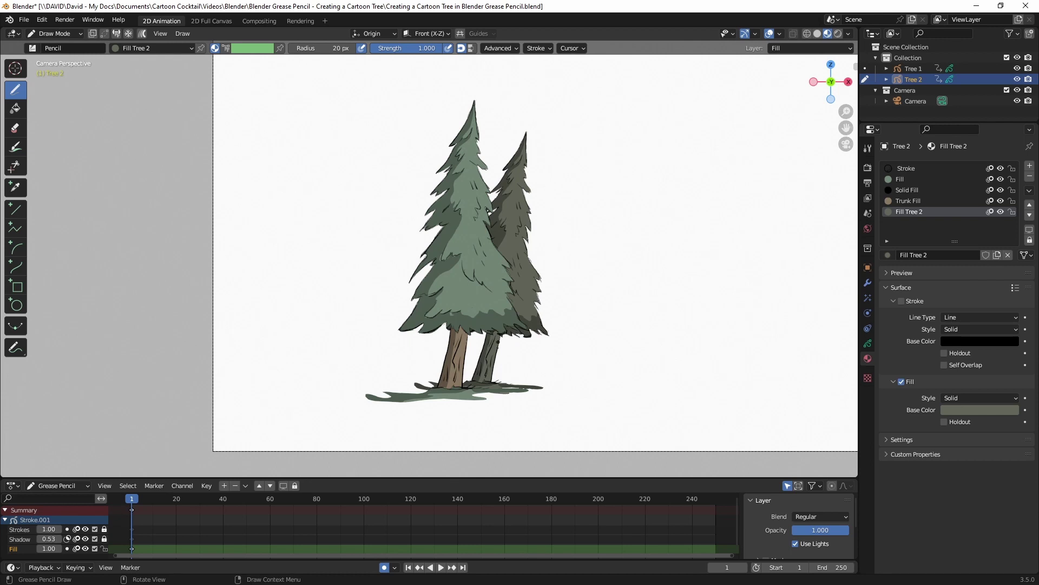
Paint over Tree 2's trunk on the Fill layer with the brown Trunk Fill material
{"action": "scroll", "coordinate": [498, 374], "scroll_direction": "up", "scroll_amount": 4}
{"action": "scroll", "coordinate": [571, 385], "scroll_direction": "up", "scroll_amount": 2}
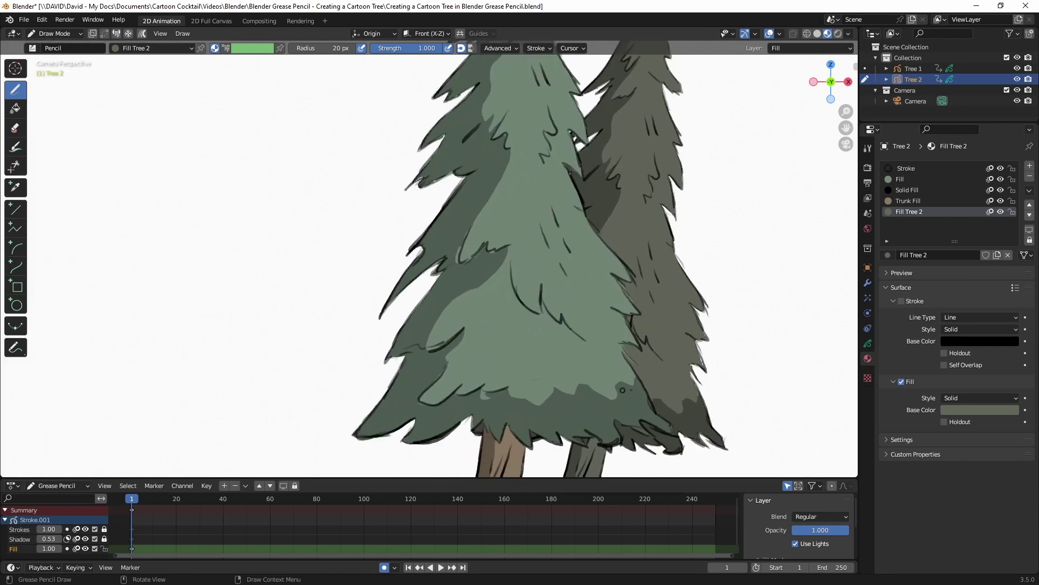
{"action": "mouse_move", "coordinate": [571, 385]}
{"action": "middle_mouse_down", "text": "shift"}
{"action": "mouse_move", "coordinate": [564, 206]}
{"action": "mouse_move", "coordinate": [546, 172]}
{"action": "middle_mouse_up", "text": "shift"}
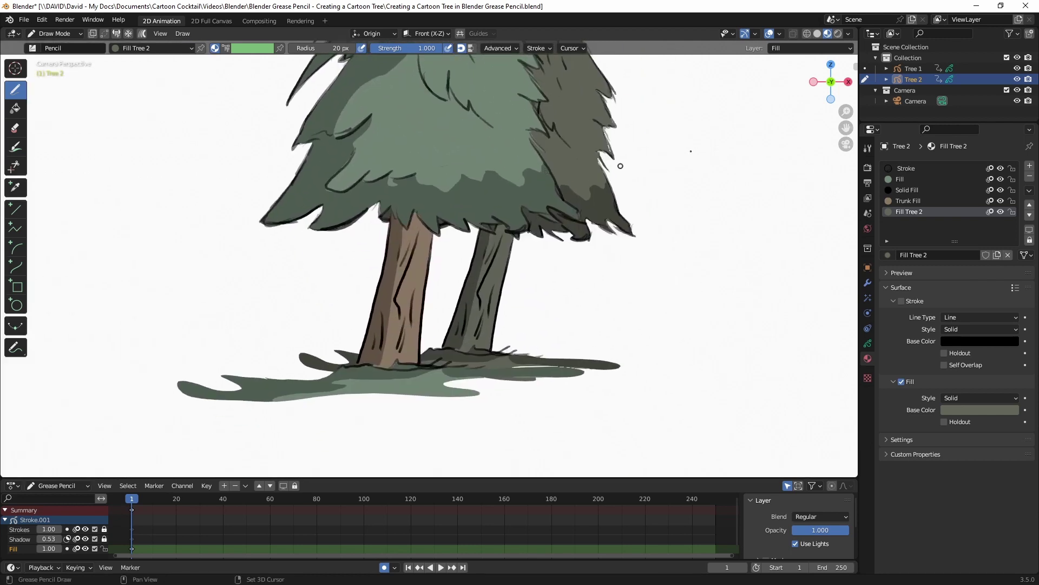
{"action": "left_click", "coordinate": [868, 343]}
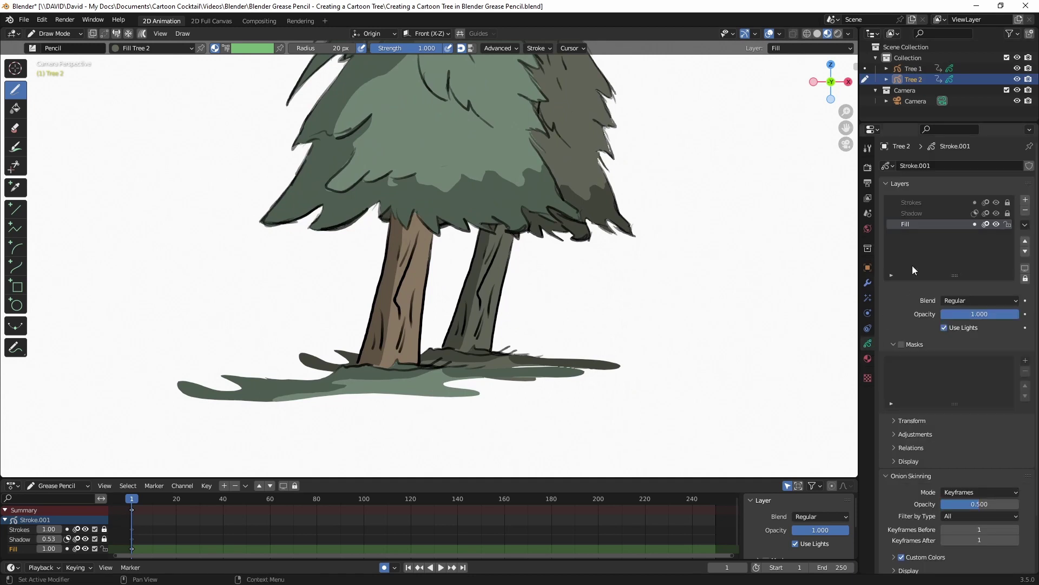
{"action": "left_click", "coordinate": [867, 358]}
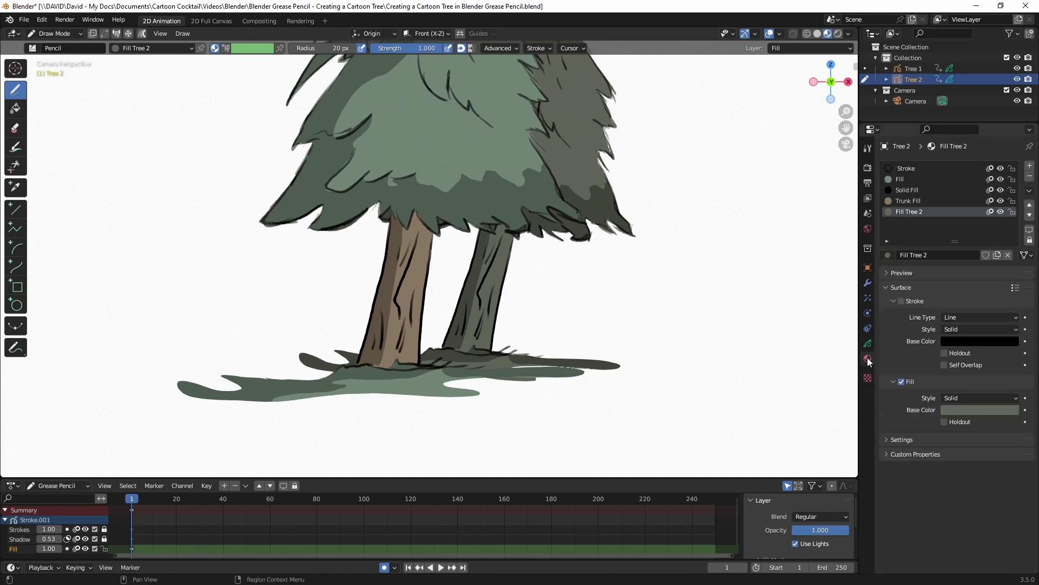
{"action": "left_click", "coordinate": [903, 200]}
{"action": "scroll", "coordinate": [474, 336], "scroll_direction": "up", "scroll_amount": 1}
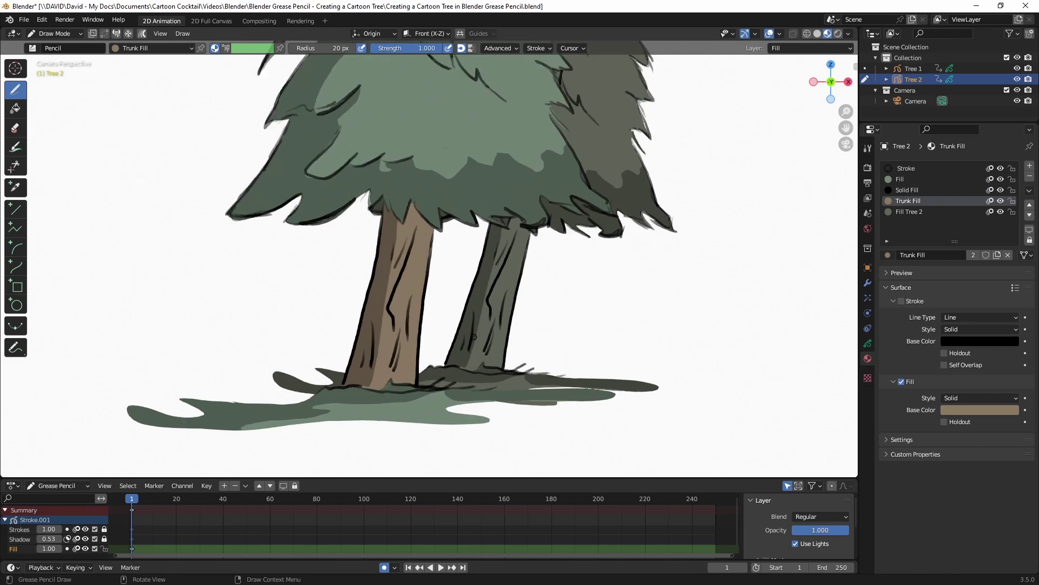
{"action": "scroll", "coordinate": [474, 337], "scroll_direction": "up", "scroll_amount": 1}
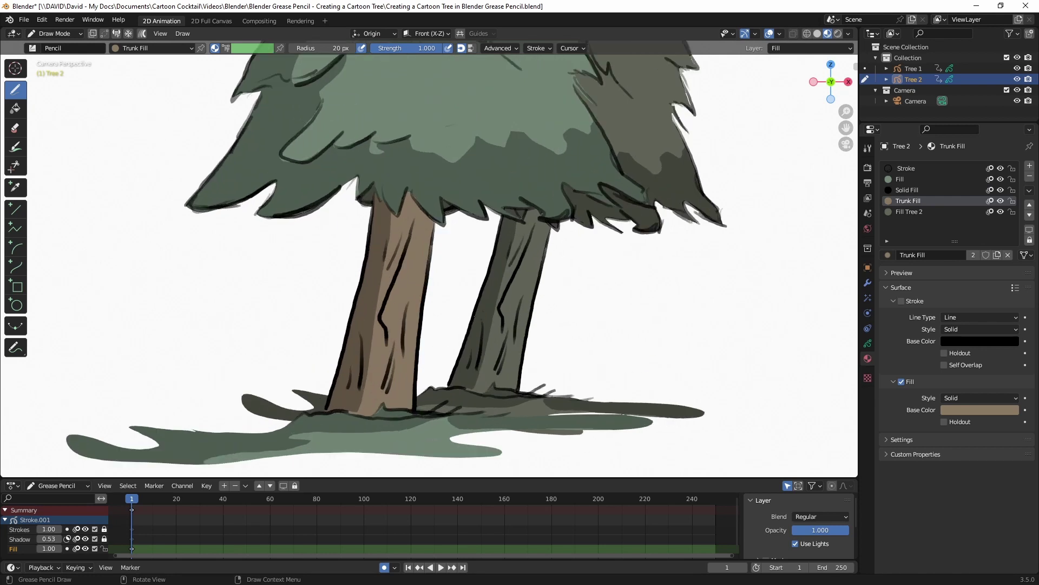
{"action": "left_click_drag", "start_coordinate": [473, 336], "coordinate": [490, 238]}
{"action": "key", "text": "Home"}
In Object Mode, scale Tree 2 to about 0.92 and move it down about 0.18 m to the ground line
{"action": "left_click", "coordinate": [82, 33]}
{"action": "left_click", "coordinate": [51, 44]}
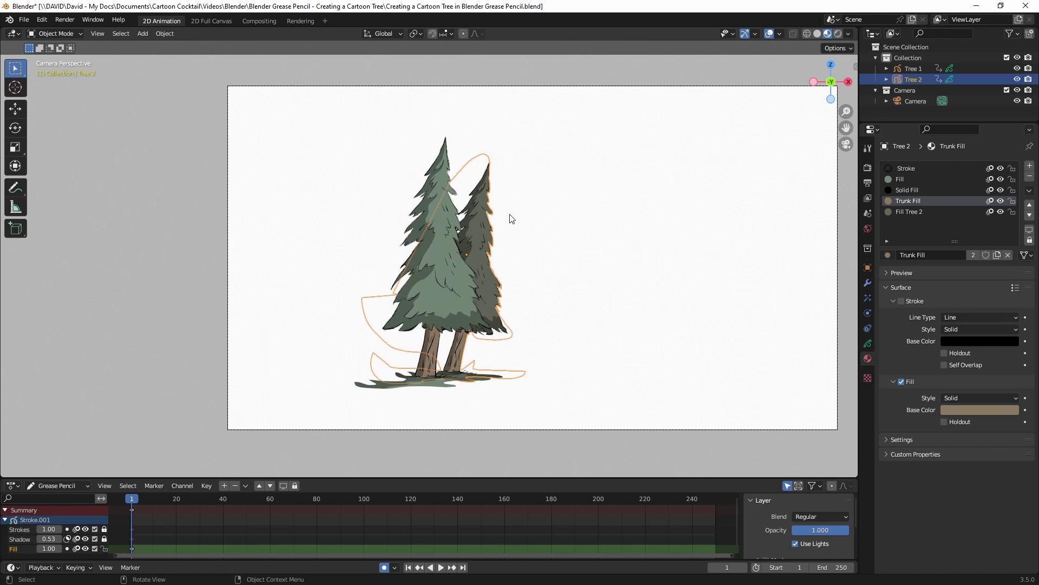
{"action": "key", "text": "s"}
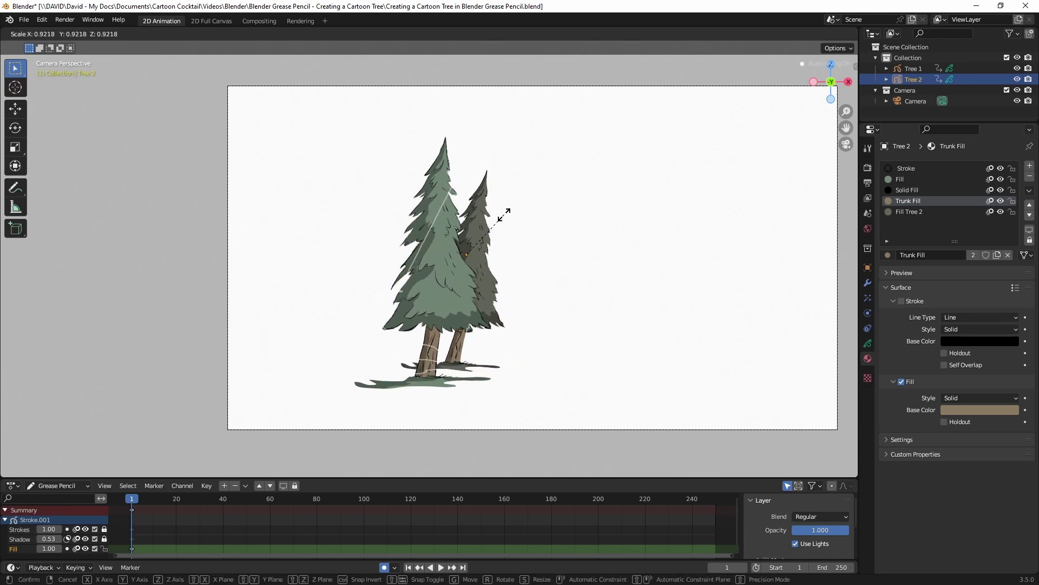
{"action": "left_click", "coordinate": [506, 219]}
{"action": "key", "text": "g"}
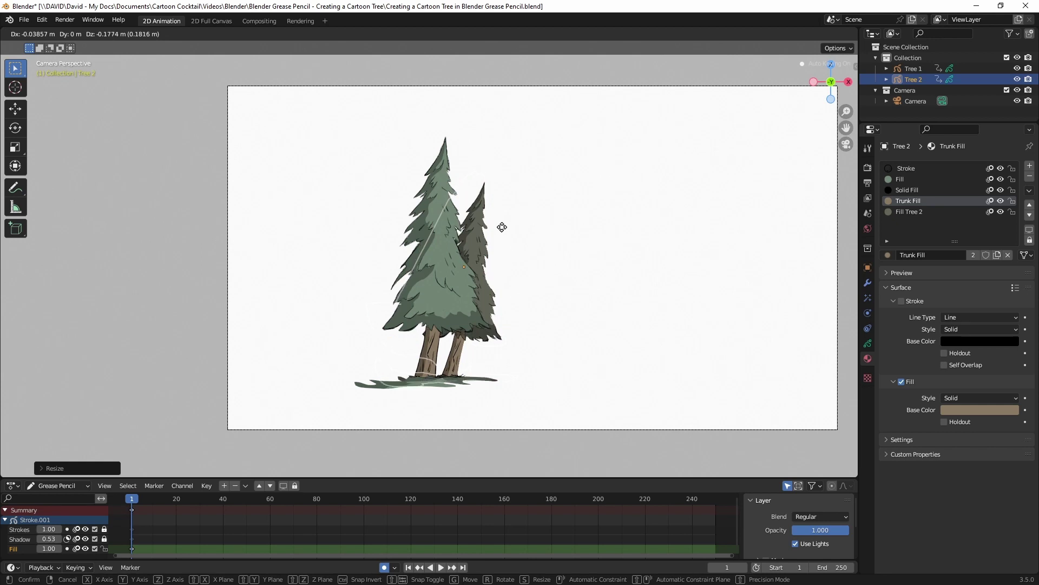
{"action": "left_click", "coordinate": [502, 226]}
Nudge Tree 2 slightly to the right behind Tree 1 and deselect it
{"action": "key", "text": "g"}
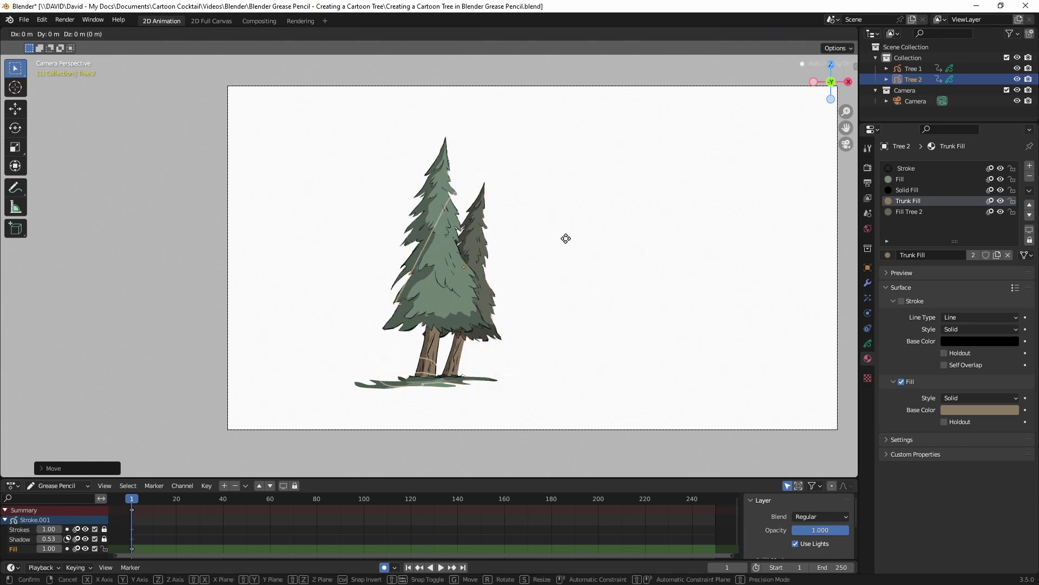
{"action": "left_click", "coordinate": [575, 241]}
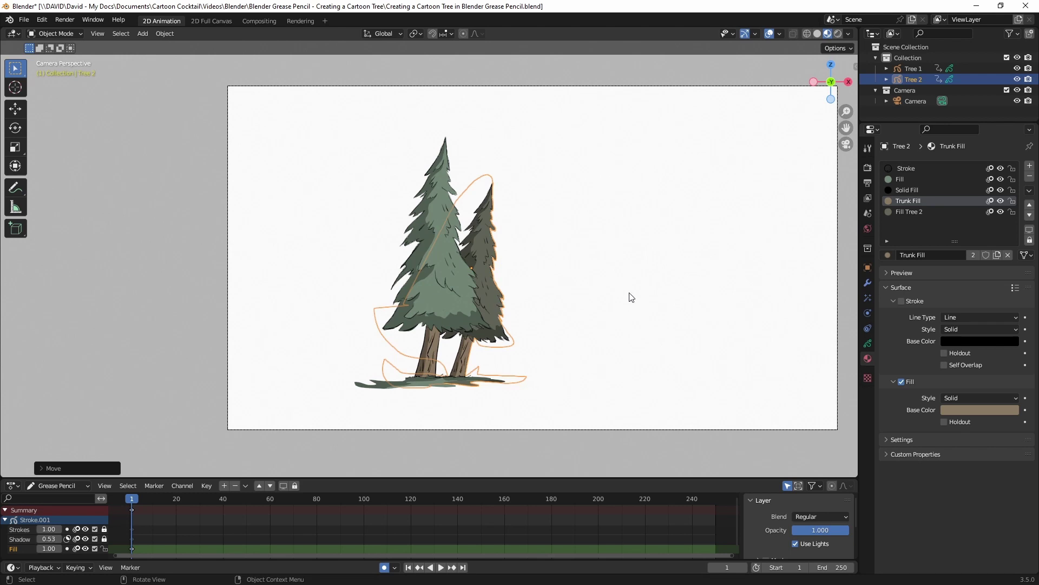
{"action": "left_click", "coordinate": [632, 296]}
{"action": "scroll", "coordinate": [528, 279], "scroll_direction": "up", "scroll_amount": 2}
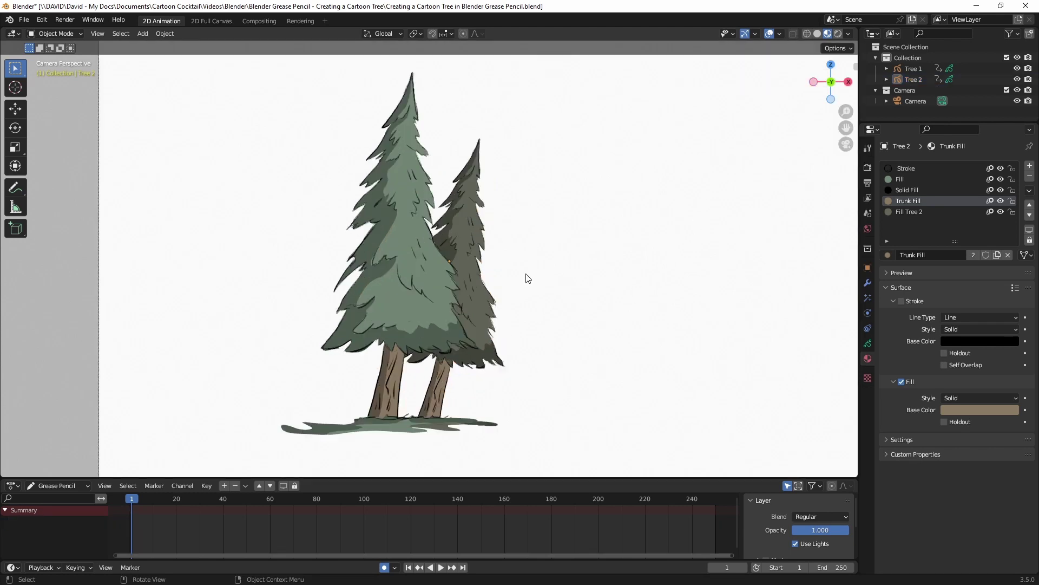